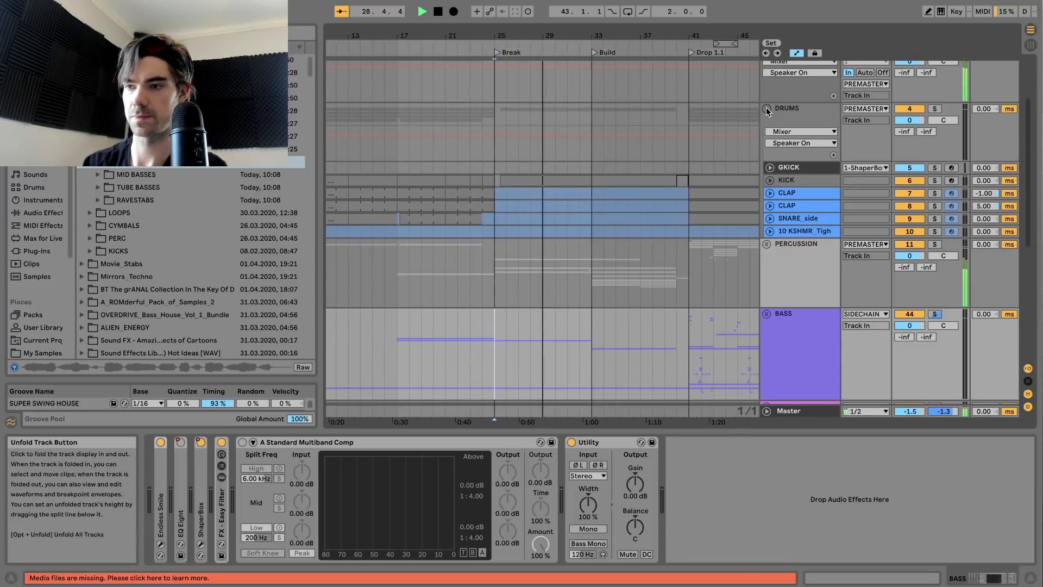
Fold the DRUMS group and unfold the PERCUSSION group to look at its tracks
{"action": "left_click", "coordinate": [766, 108]}
{"action": "left_click", "coordinate": [767, 132]}
{"action": "scroll", "coordinate": [809, 197], "scroll_direction": "down", "scroll_amount": 5}
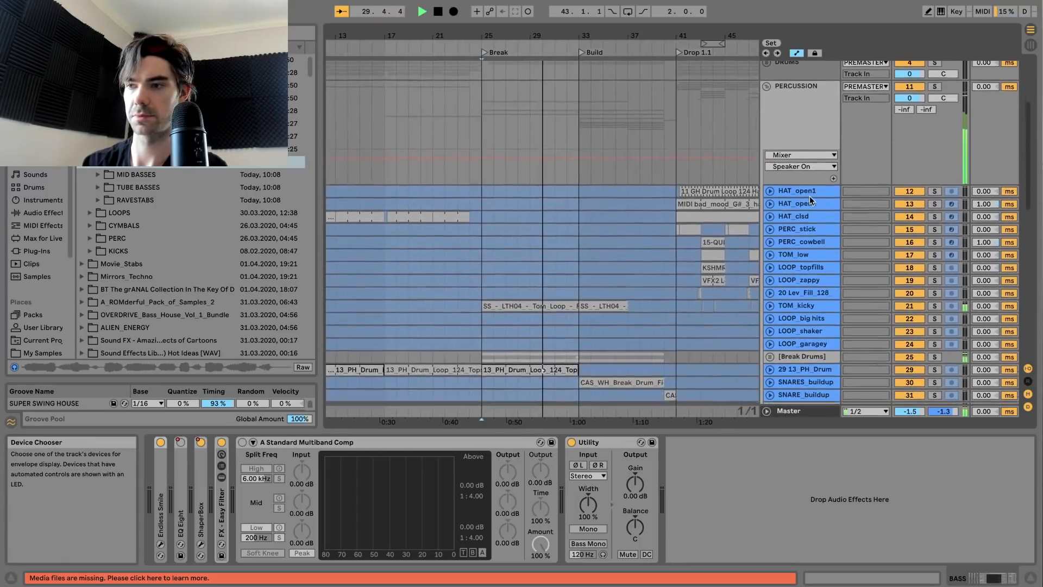
Unfold the [Break Drums] subgroup to look at its tracks, and fold the PERCUSSION group again
{"action": "scroll", "coordinate": [806, 197], "scroll_direction": "down", "scroll_amount": 1}
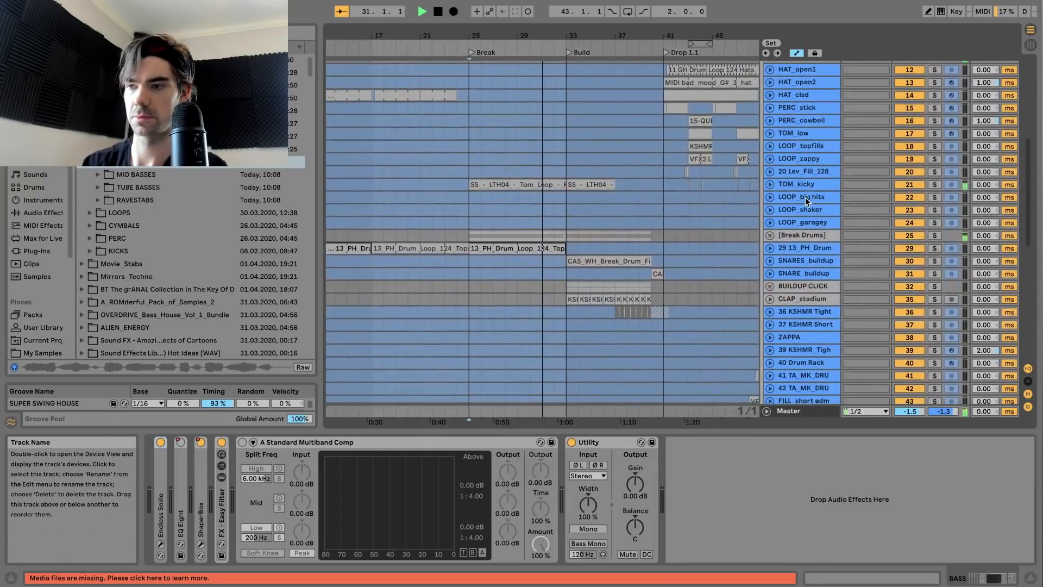
{"action": "left_click", "coordinate": [770, 235]}
{"action": "scroll", "coordinate": [782, 228], "scroll_direction": "up", "scroll_amount": 6}
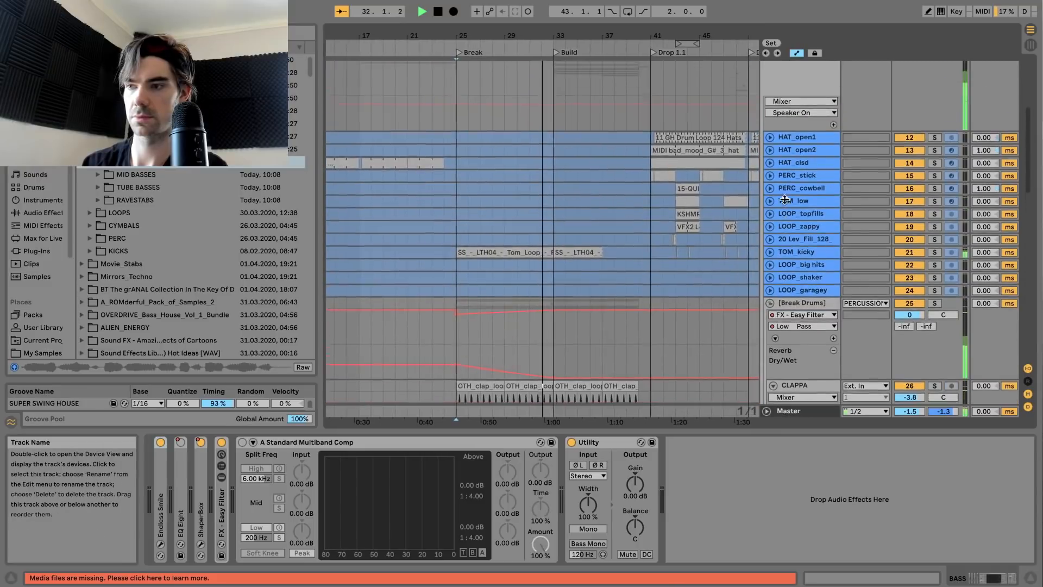
{"action": "left_click", "coordinate": [767, 94]}
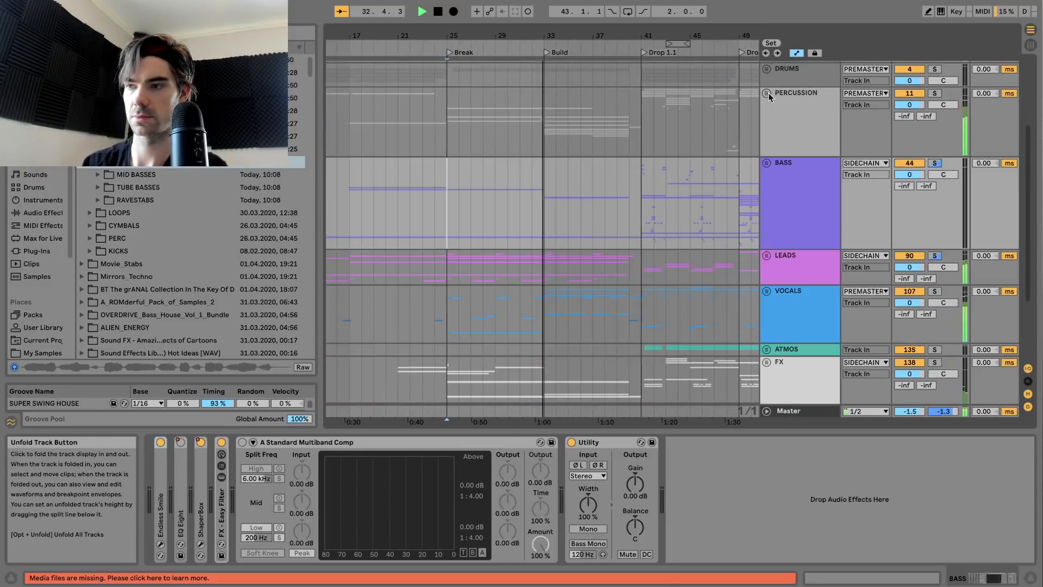
Unfold the BASS group and look through its tracks down to the MASTERIA BASS subgroup
{"action": "left_click", "coordinate": [767, 162]}
{"action": "scroll", "coordinate": [731, 175], "scroll_direction": "down", "scroll_amount": 5}
{"action": "scroll", "coordinate": [730, 176], "scroll_direction": "down", "scroll_amount": 1}
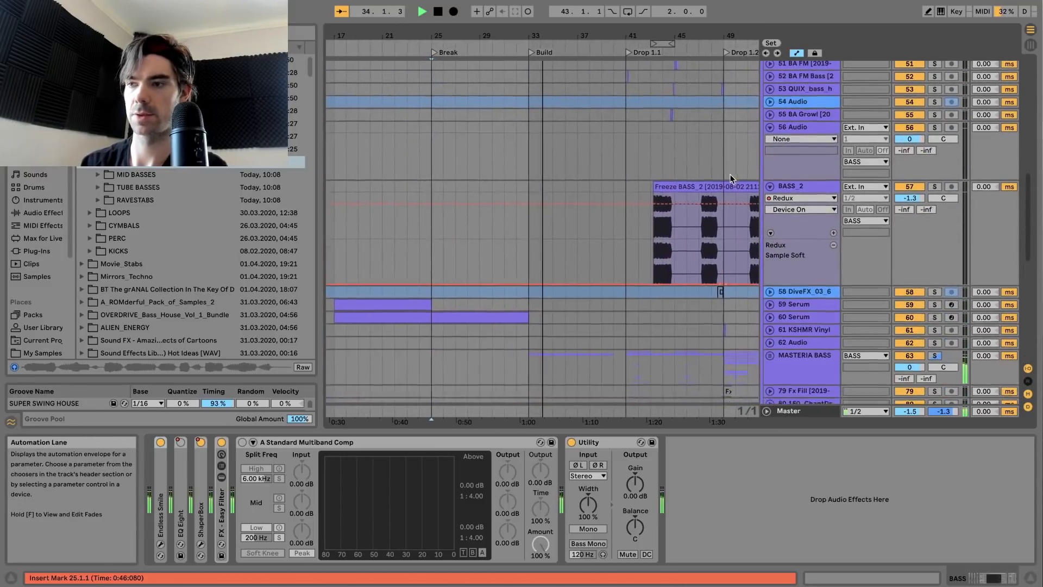
{"action": "scroll", "coordinate": [737, 188], "scroll_direction": "down", "scroll_amount": 1}
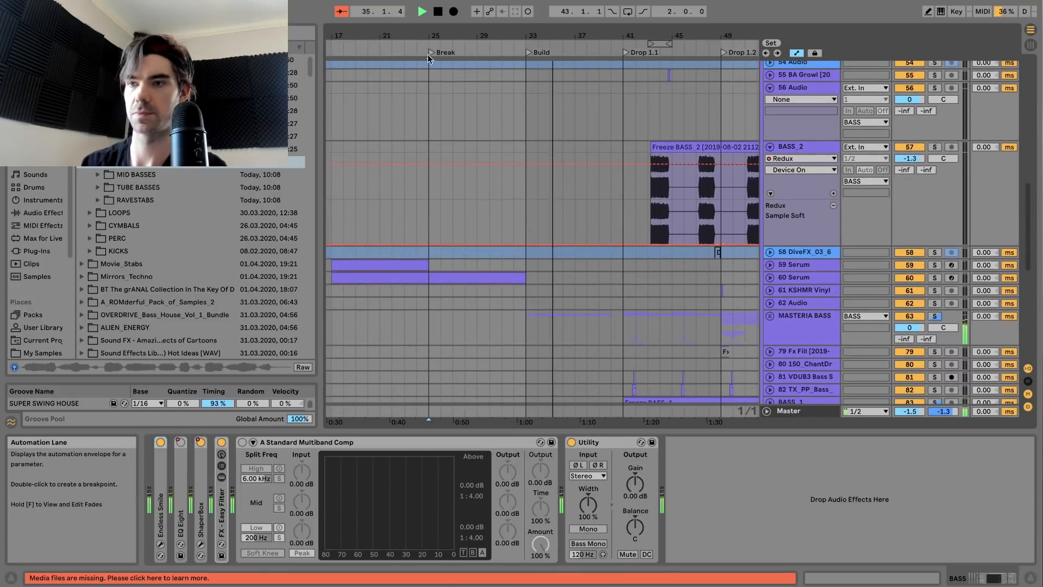
{"action": "scroll", "coordinate": [823, 210], "scroll_direction": "down", "scroll_amount": 6}
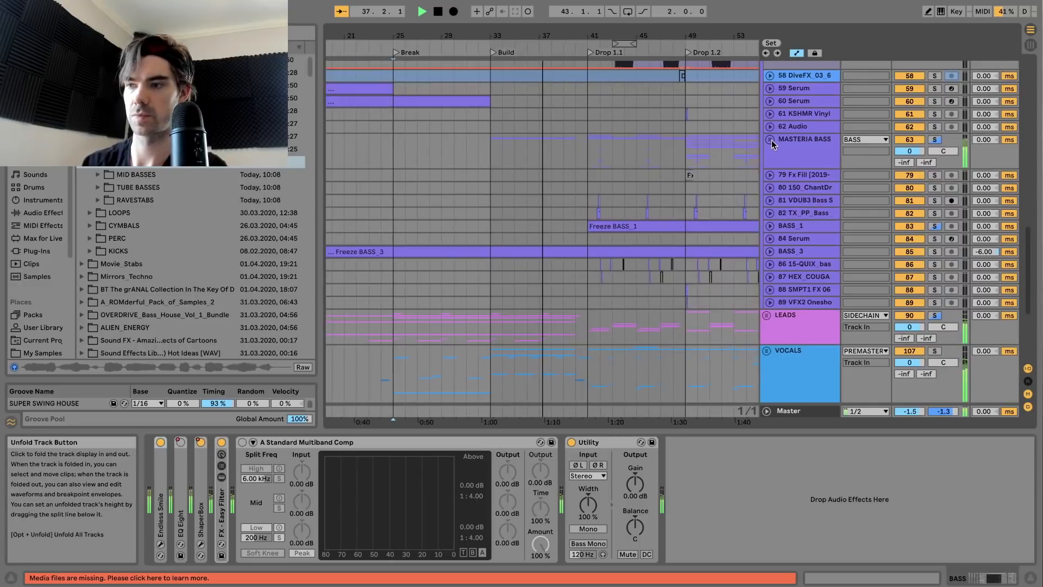
Unfold the MASTERIA BASS subgroup and look through its instrument tracks and the remaining bass tracks
{"action": "left_click", "coordinate": [770, 139]}
{"action": "scroll", "coordinate": [788, 163], "scroll_direction": "down", "scroll_amount": 7}
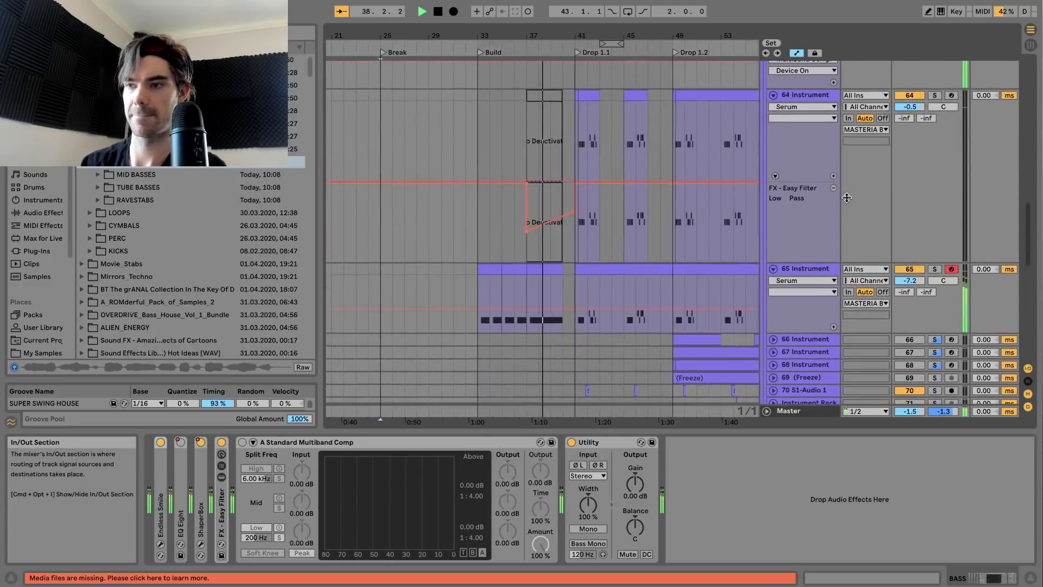
{"action": "scroll", "coordinate": [846, 198], "scroll_direction": "down", "scroll_amount": 11}
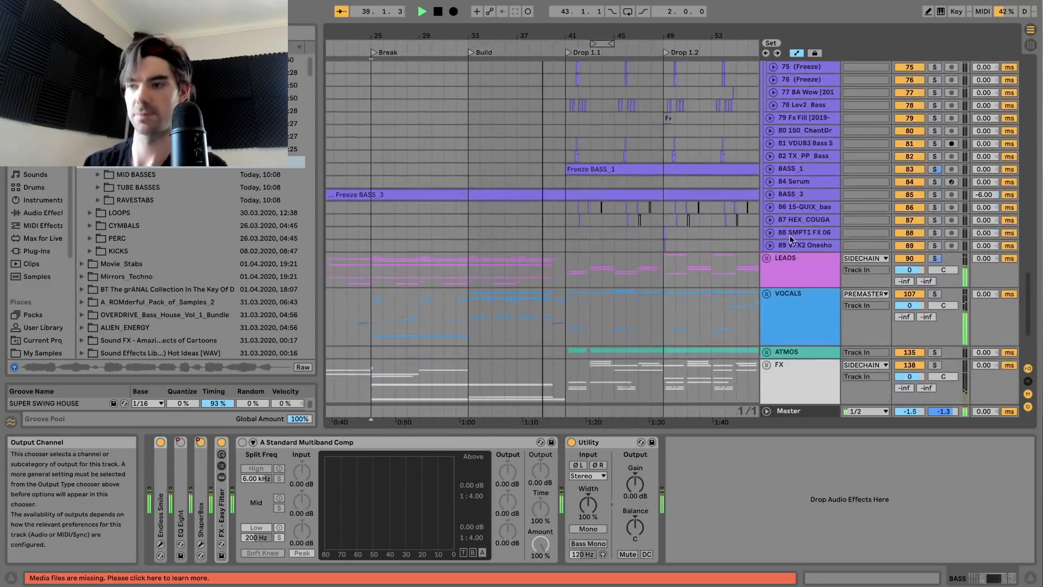
Unfold the LEADS group and look through its tracks
{"action": "left_click", "coordinate": [767, 258]}
{"action": "scroll", "coordinate": [829, 251], "scroll_direction": "down", "scroll_amount": 3}
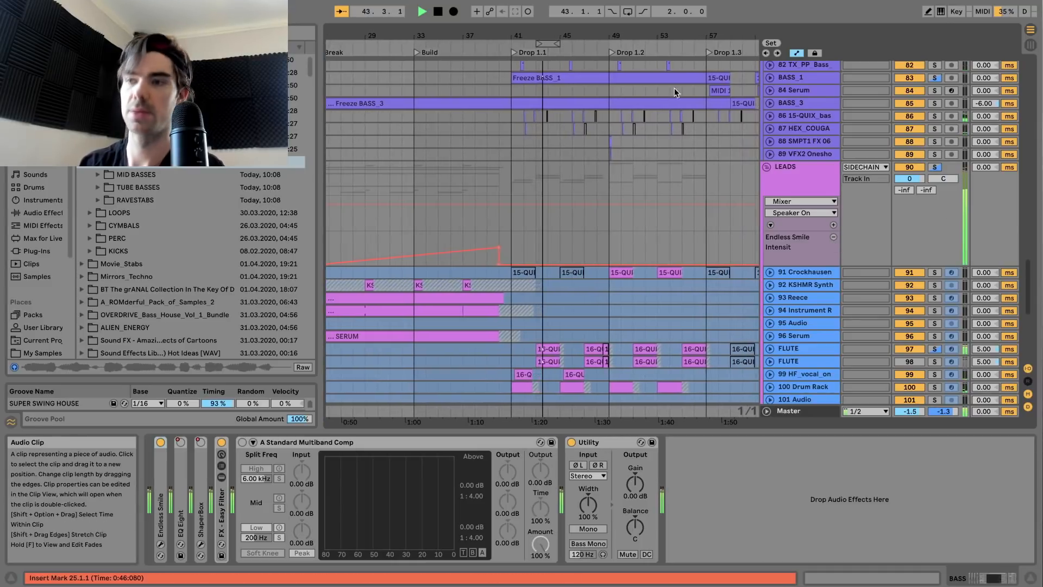
{"action": "scroll", "coordinate": [671, 269], "scroll_direction": "down", "scroll_amount": 10}
{"action": "scroll", "coordinate": [672, 268], "scroll_direction": "down", "scroll_amount": 3}
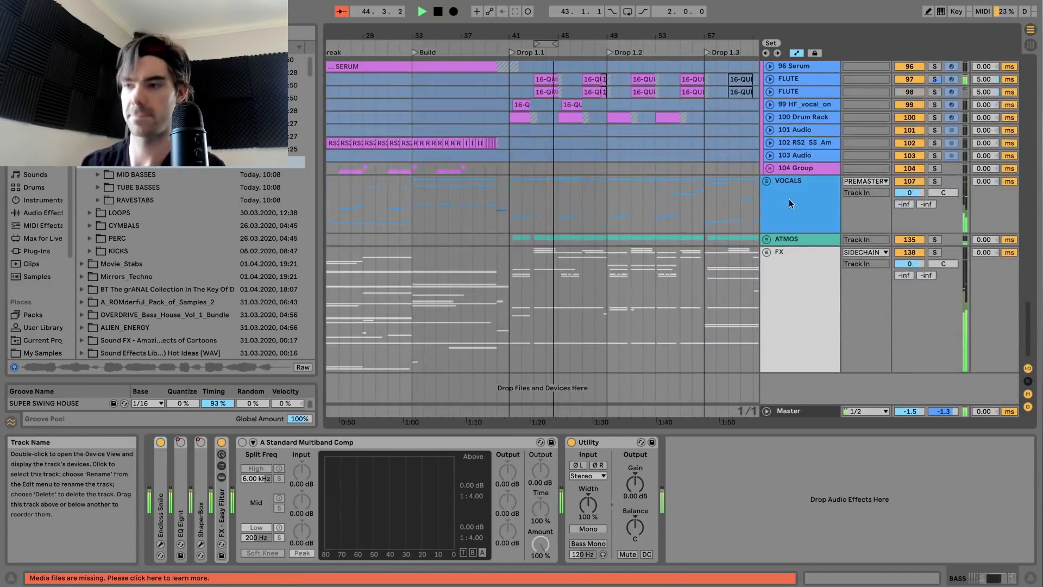
Unfold the VOCALS group and look through its tracks
{"action": "left_click", "coordinate": [767, 180]}
{"action": "scroll", "coordinate": [829, 250], "scroll_direction": "down", "scroll_amount": 1}
{"action": "scroll", "coordinate": [829, 250], "scroll_direction": "down", "scroll_amount": 15}
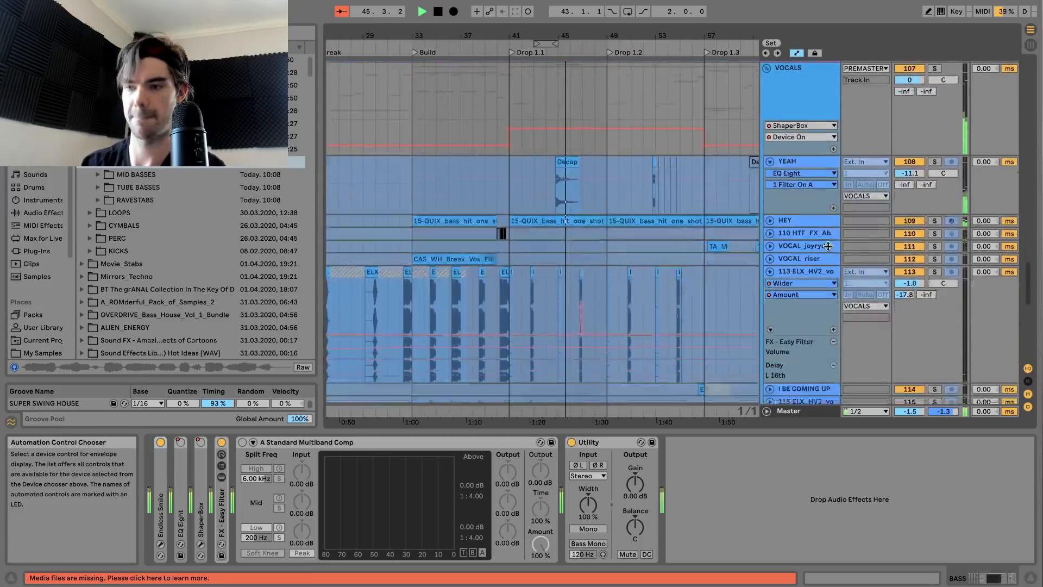
{"action": "scroll", "coordinate": [827, 246], "scroll_direction": "down", "scroll_amount": 3}
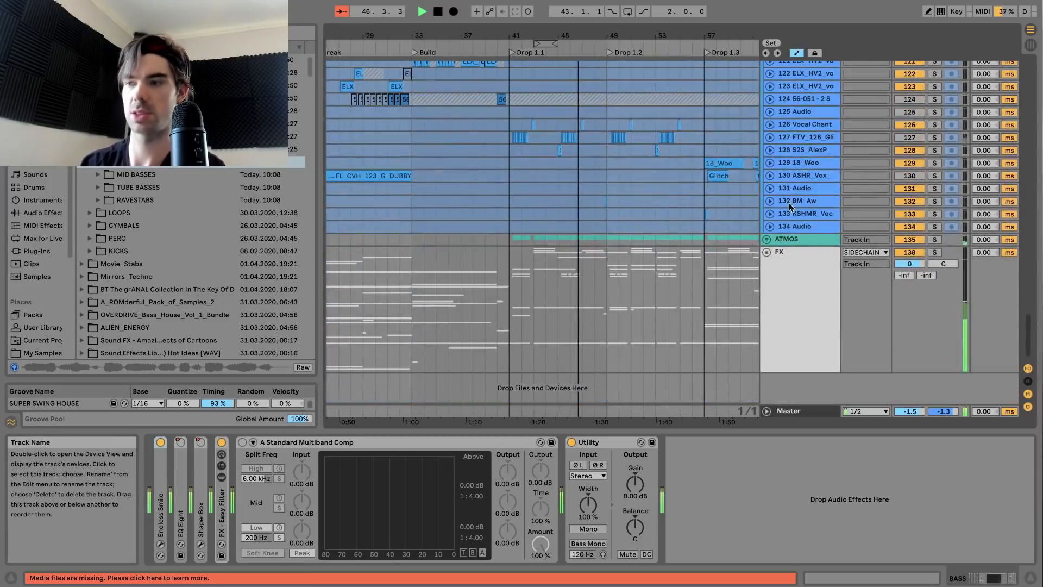
Unfold the ATMOS and FX groups, look through their tracks, and stop playback
{"action": "left_click", "coordinate": [767, 236]}
{"action": "scroll", "coordinate": [782, 242], "scroll_direction": "down", "scroll_amount": 5}
{"action": "scroll", "coordinate": [790, 244], "scroll_direction": "down", "scroll_amount": 2}
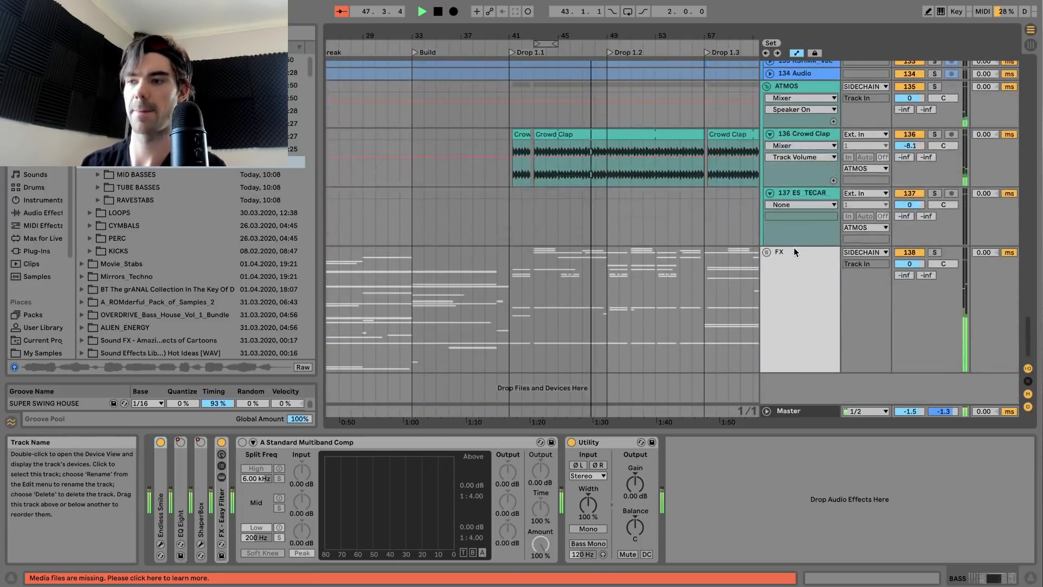
{"action": "left_click", "coordinate": [765, 253]}
{"action": "scroll", "coordinate": [707, 258], "scroll_direction": "down", "scroll_amount": 4}
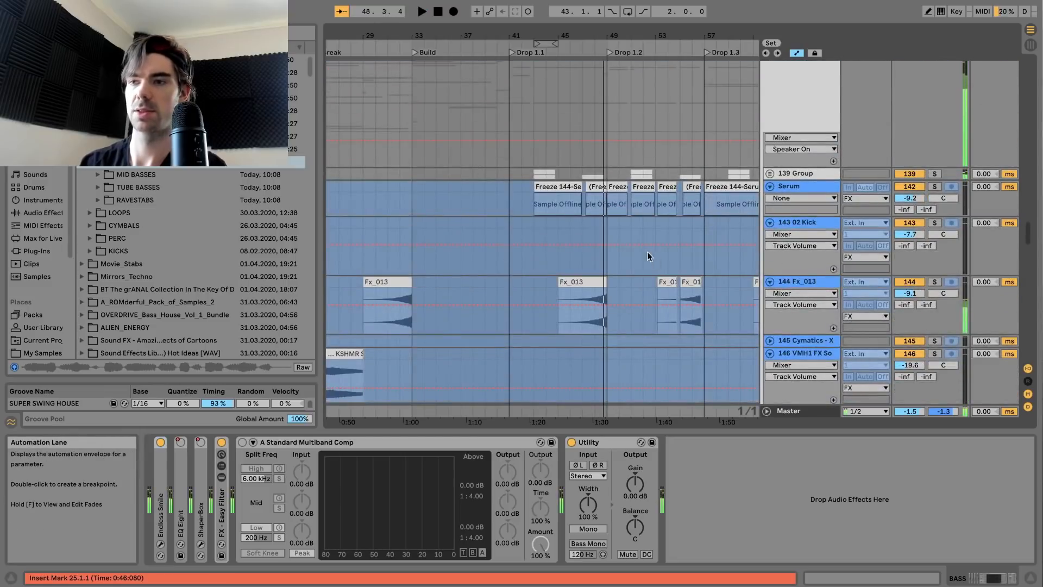
{"action": "scroll", "coordinate": [517, 155], "scroll_direction": "up", "scroll_amount": 5}
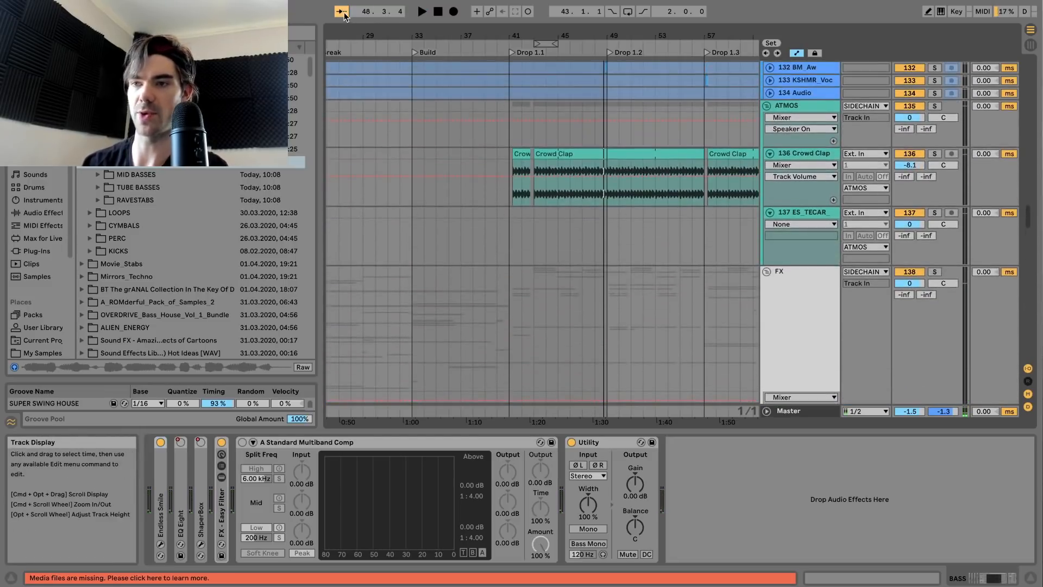
Turn off playback following and fold the ATMOS and FX groups
{"action": "left_click", "coordinate": [342, 12]}
{"action": "scroll", "coordinate": [708, 229], "scroll_direction": "up", "scroll_amount": 5}
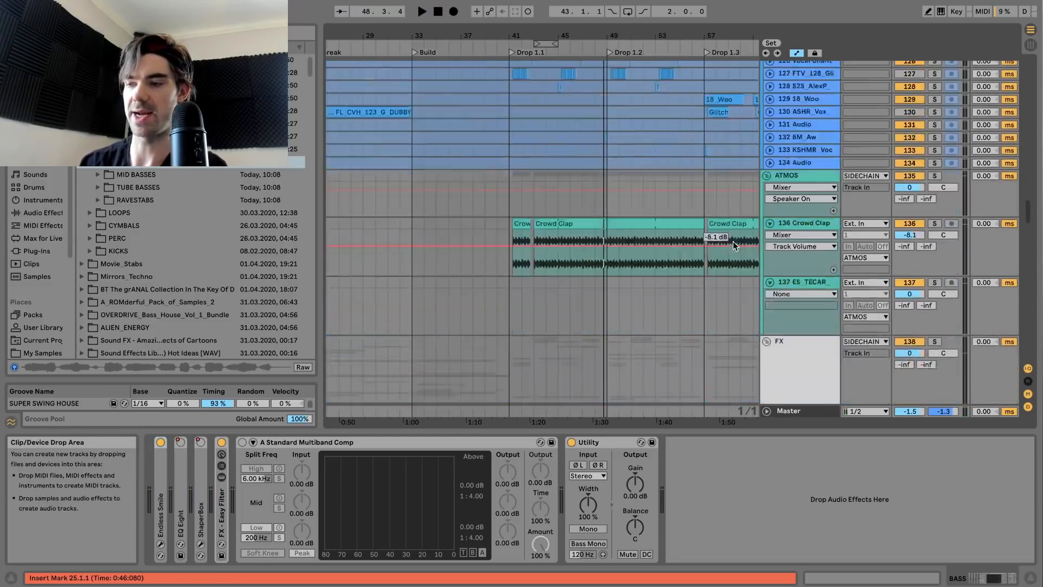
{"action": "scroll", "coordinate": [732, 242], "scroll_direction": "down", "scroll_amount": 2}
{"action": "left_click", "coordinate": [767, 116]}
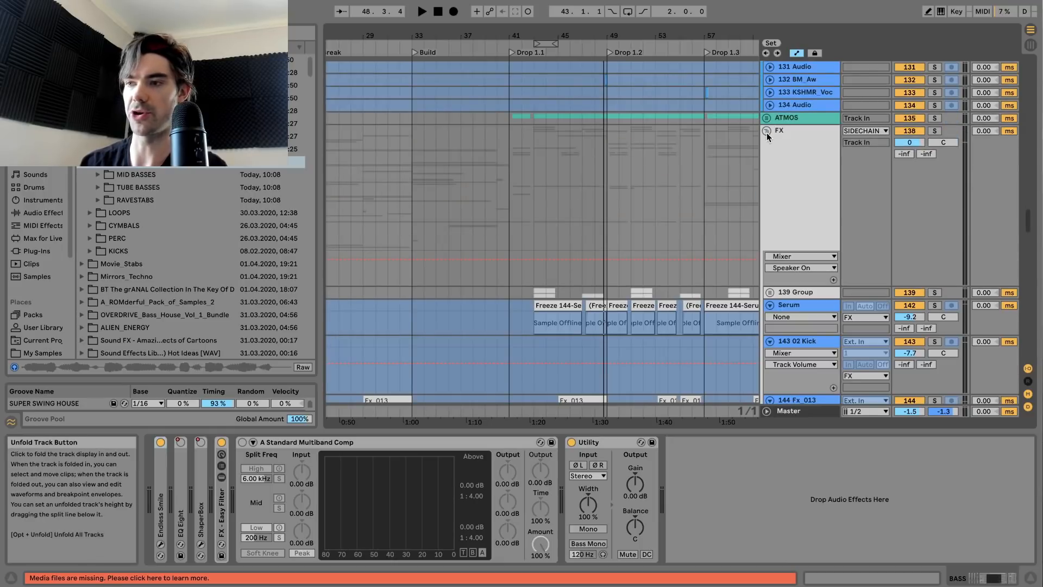
{"action": "left_click", "coordinate": [767, 131]}
Fold the VOCALS group
{"action": "scroll", "coordinate": [768, 151], "scroll_direction": "up", "scroll_amount": 10}
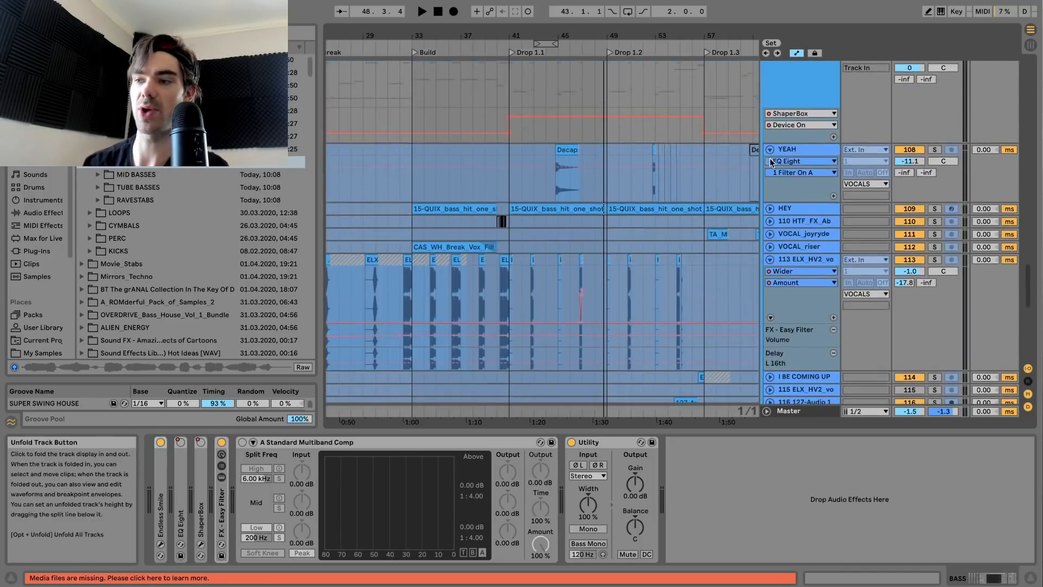
{"action": "scroll", "coordinate": [766, 179], "scroll_direction": "up", "scroll_amount": 5}
{"action": "left_click", "coordinate": [767, 224]}
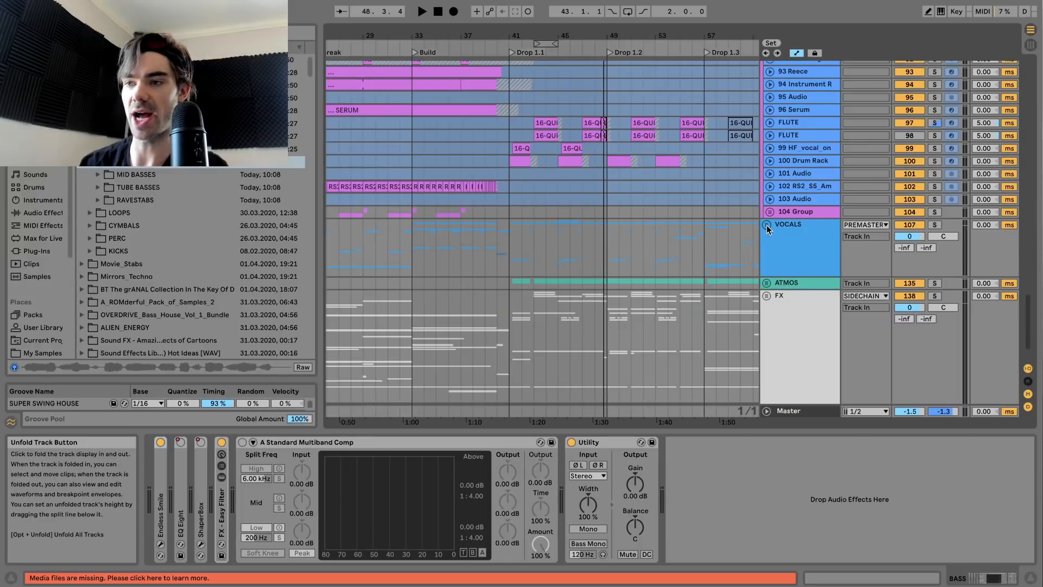
Set the insert marker at 43.1.1 in Drop 1.1 and play the arrangement from there
{"action": "scroll", "coordinate": [767, 225], "scroll_direction": "up", "scroll_amount": 10}
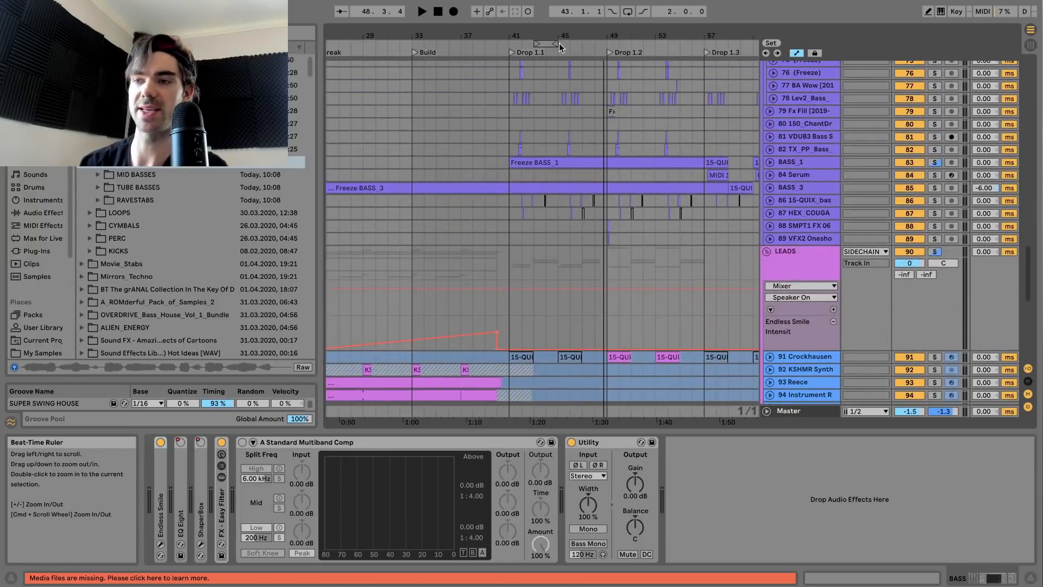
{"action": "left_click_drag", "start_coordinate": [561, 47], "coordinate": [525, 85]}
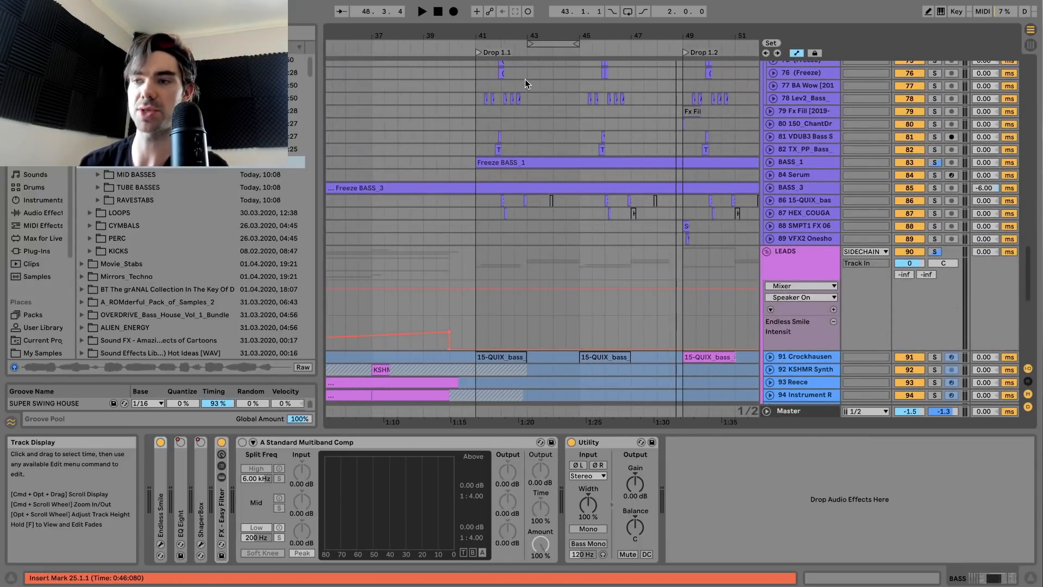
{"action": "left_click", "coordinate": [525, 80]}
{"action": "key", "text": "space"}
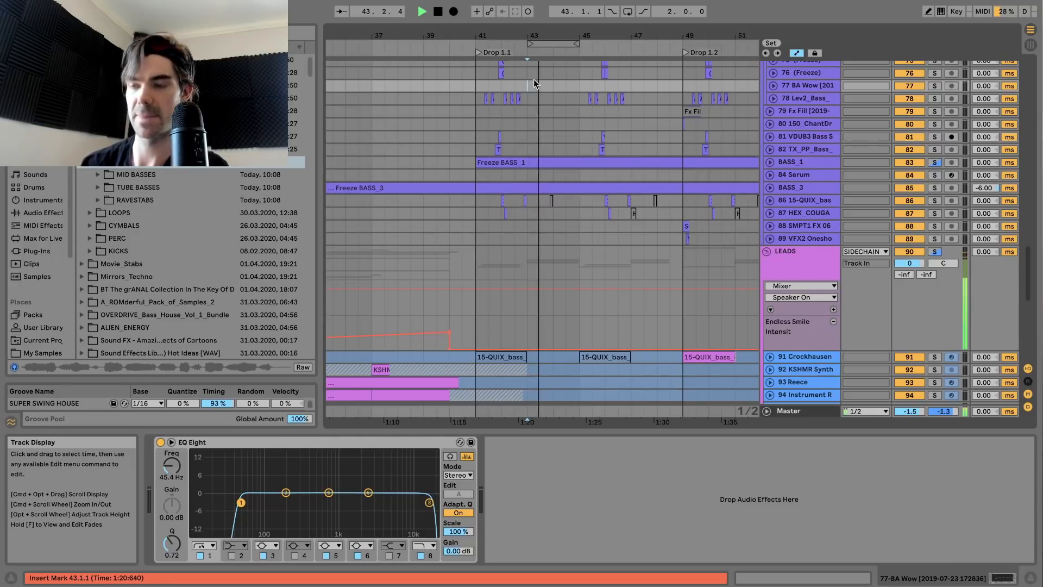
Stop playback and fold the LEADS group
{"action": "scroll", "coordinate": [775, 188], "scroll_direction": "up", "scroll_amount": 3}
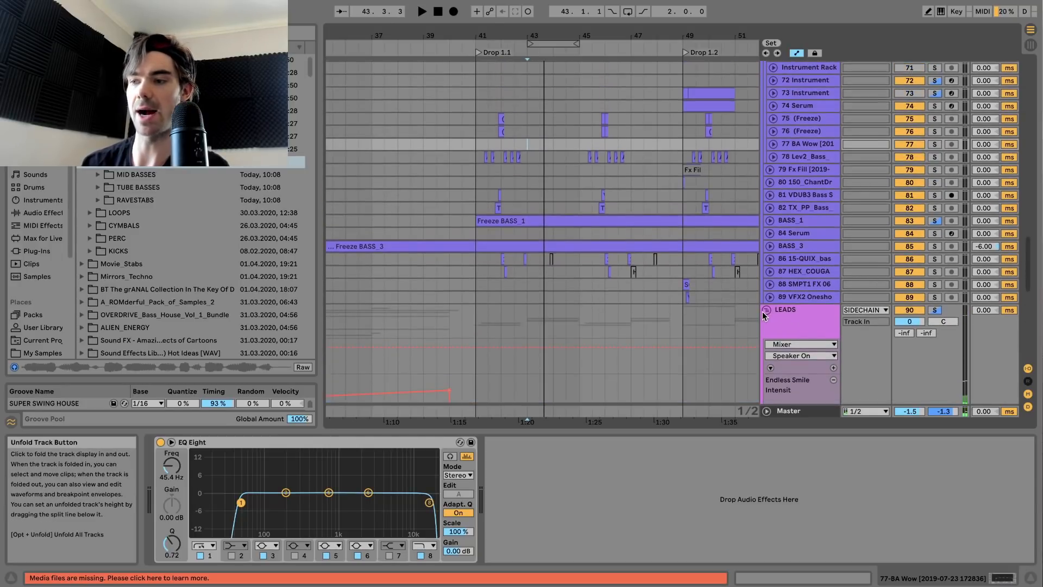
{"action": "left_click", "coordinate": [767, 310]}
Play the opening of Drop 1.1 briefly from 41.1.1
{"action": "scroll", "coordinate": [784, 240], "scroll_direction": "up", "scroll_amount": 10}
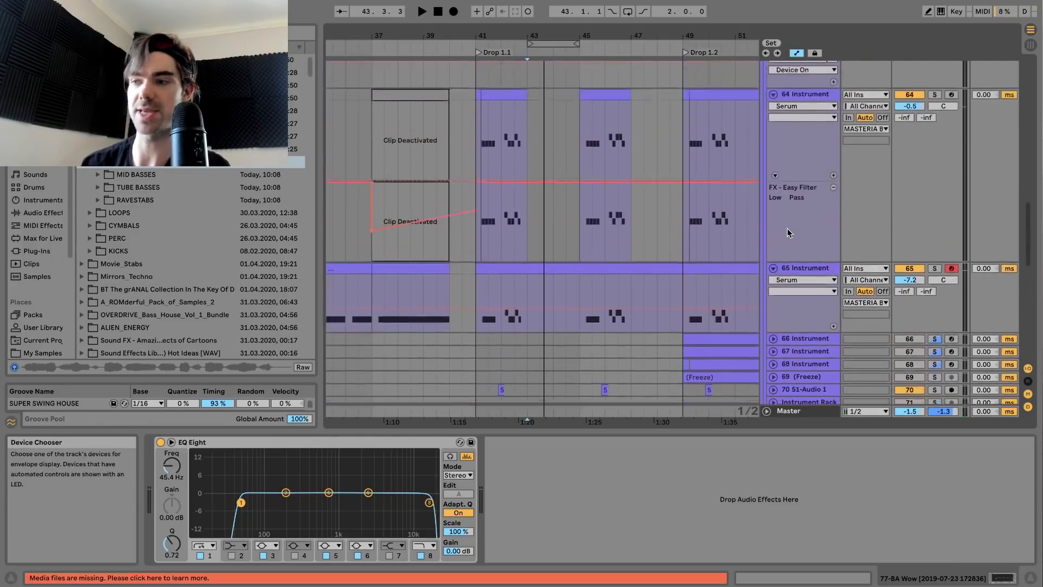
{"action": "scroll", "coordinate": [787, 228], "scroll_direction": "up", "scroll_amount": 3}
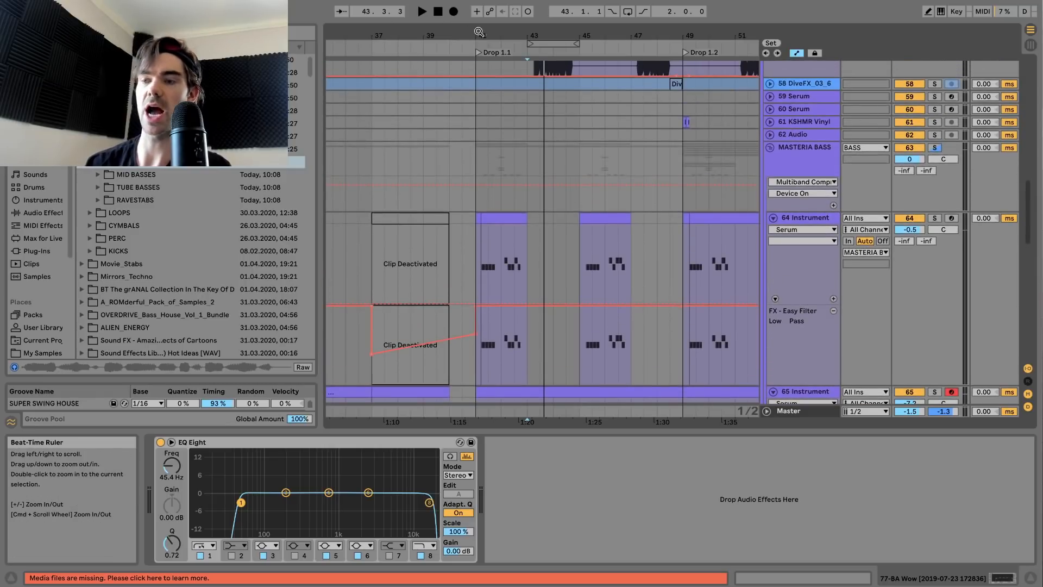
{"action": "left_click_drag", "start_coordinate": [479, 32], "coordinate": [478, 126]}
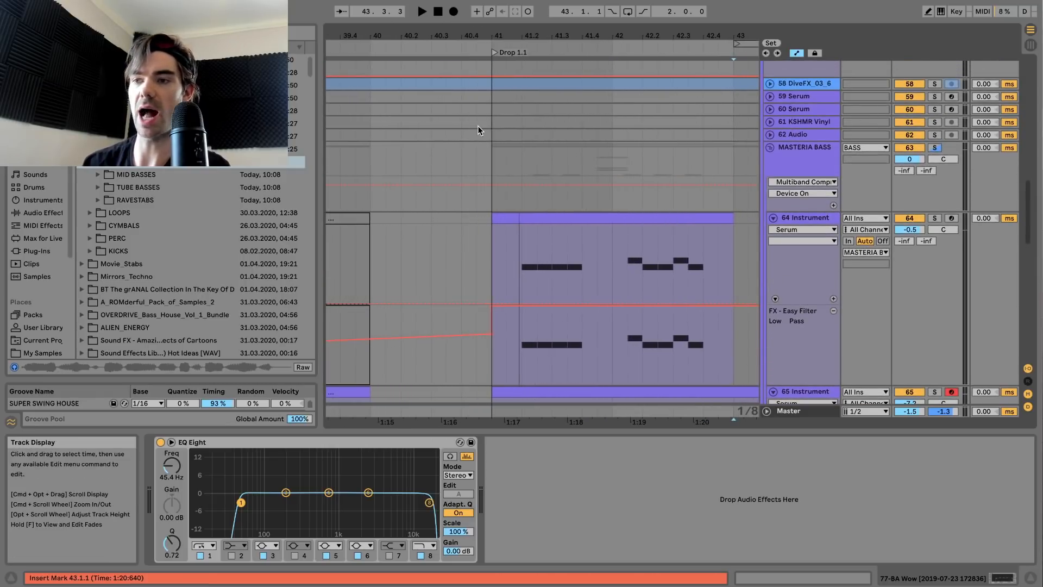
{"action": "left_click", "coordinate": [412, 159]}
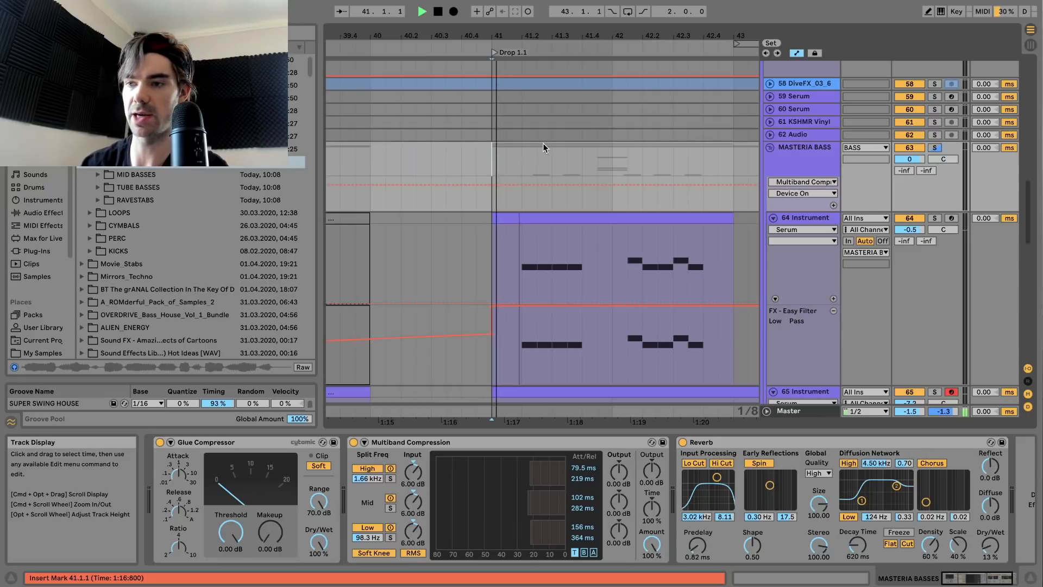
{"action": "key", "text": "space"}
Solo track 48 BA Weird in the BASS group and unfold it to show its waveform
{"action": "scroll", "coordinate": [589, 155], "scroll_direction": "up", "scroll_amount": 6}
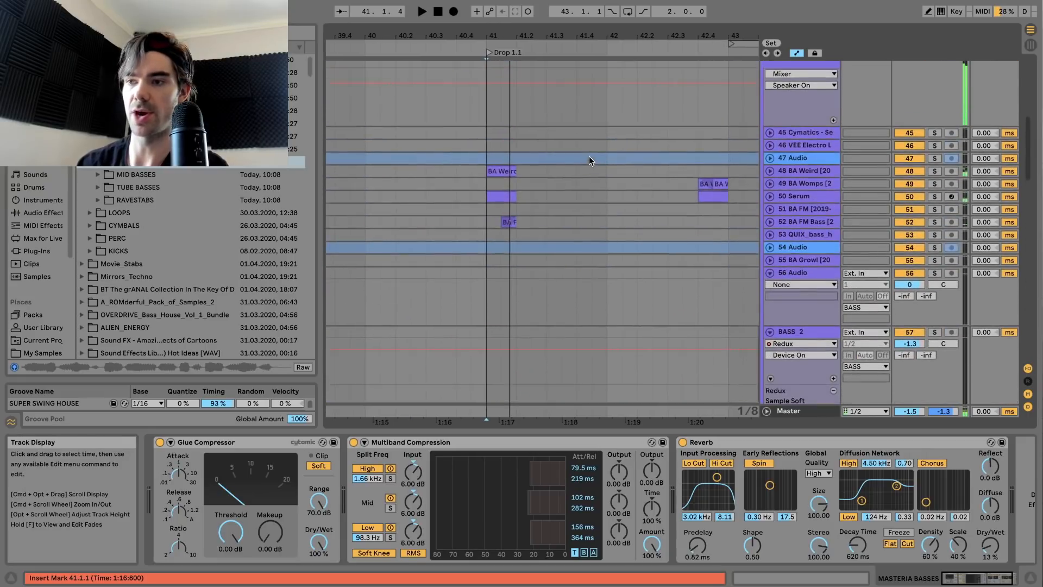
{"action": "left_click", "coordinate": [935, 171]}
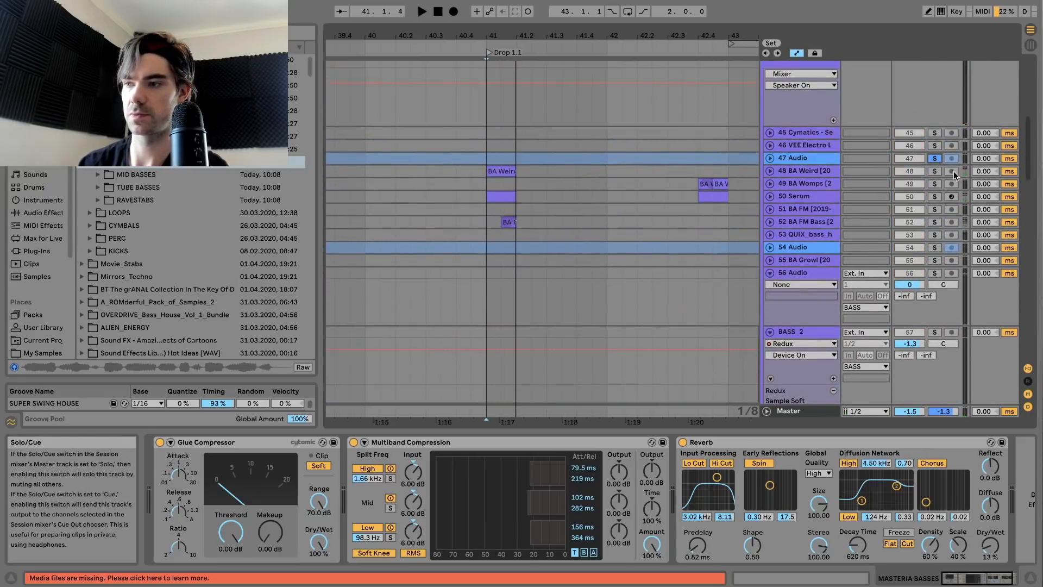
{"action": "left_click", "coordinate": [770, 171]}
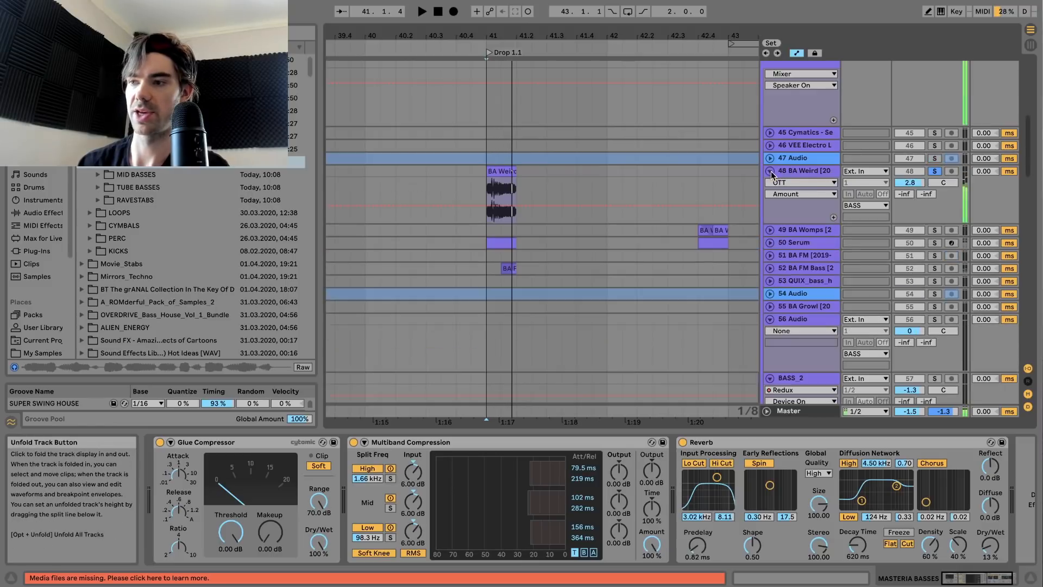
Open the BA Weird track's device chain, examine its effects through to the end, and view its clip at bar 41 up close
{"action": "left_click", "coordinate": [813, 173]}
{"action": "scroll", "coordinate": [655, 480], "scroll_direction": "right", "scroll_amount": 10}
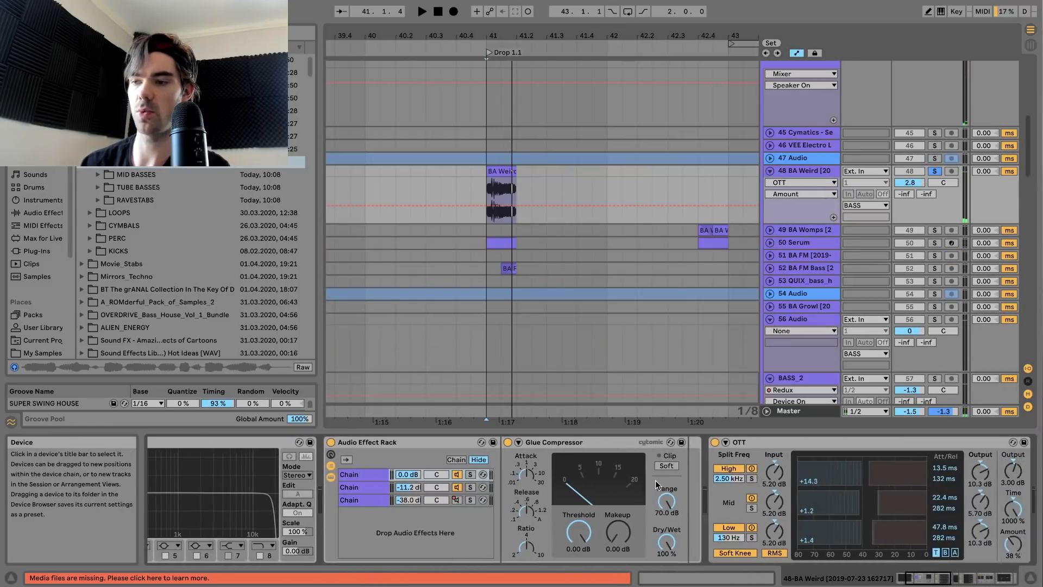
{"action": "scroll", "coordinate": [658, 482], "scroll_direction": "right", "scroll_amount": 8}
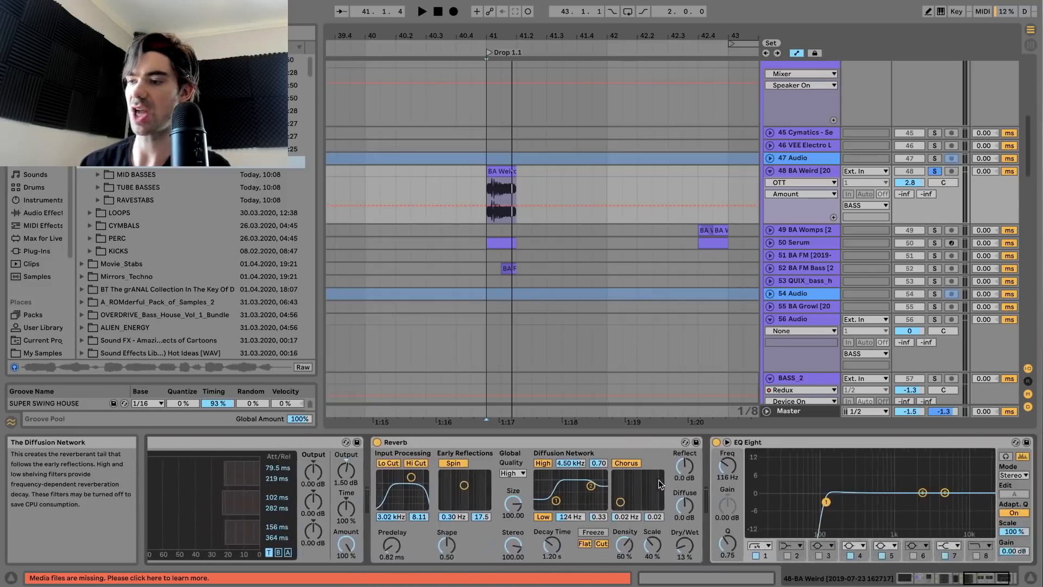
{"action": "scroll", "coordinate": [640, 301], "scroll_direction": "right", "scroll_amount": 1}
{"action": "left_click_drag", "start_coordinate": [480, 31], "coordinate": [467, 77]}
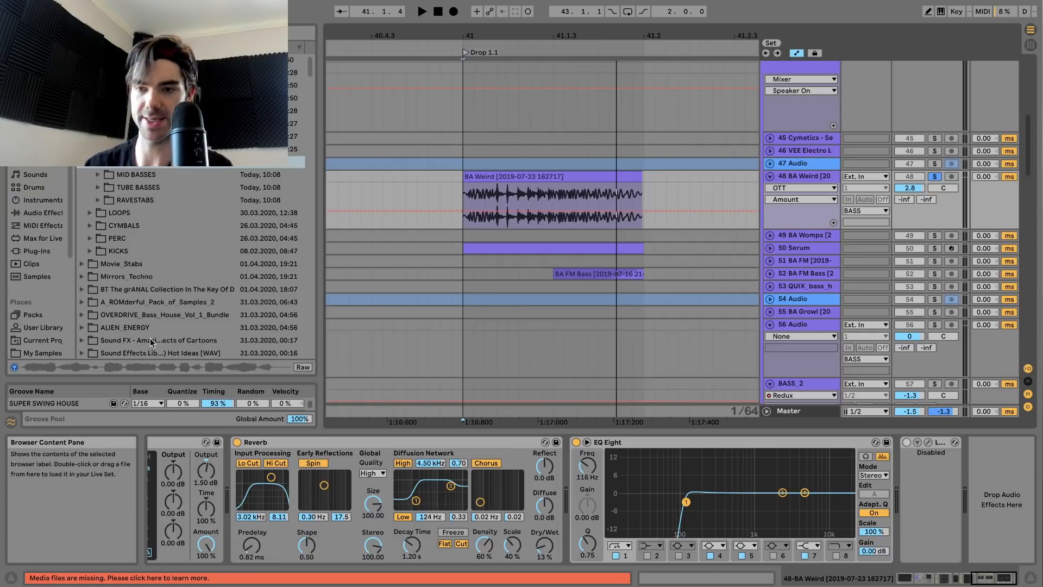
Open the Sound Design folder in the browser and preview recorded samples while going up through the list
{"action": "scroll", "coordinate": [30, 336], "scroll_direction": "down", "scroll_amount": 3}
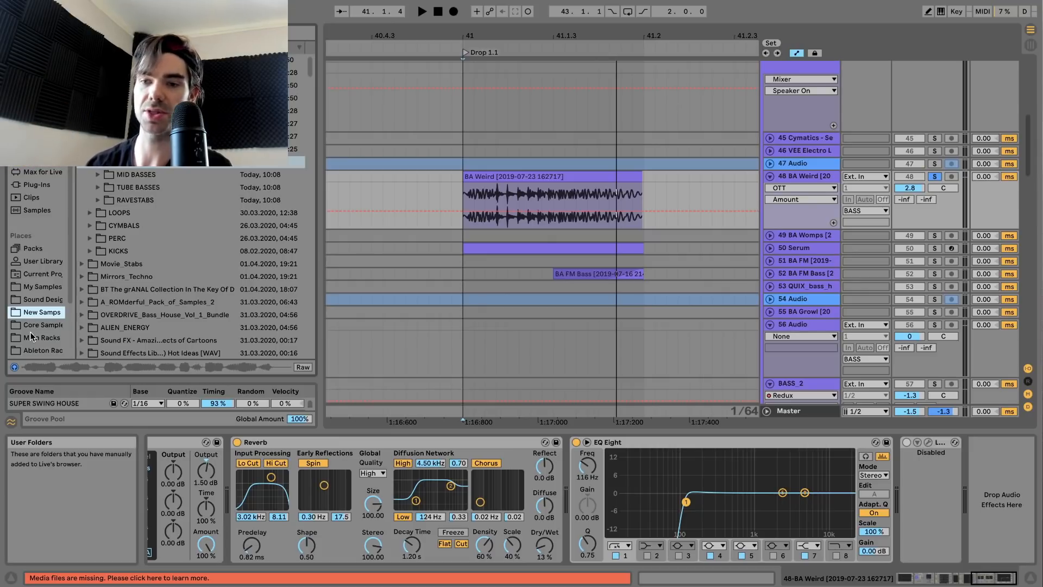
{"action": "left_click", "coordinate": [41, 302]}
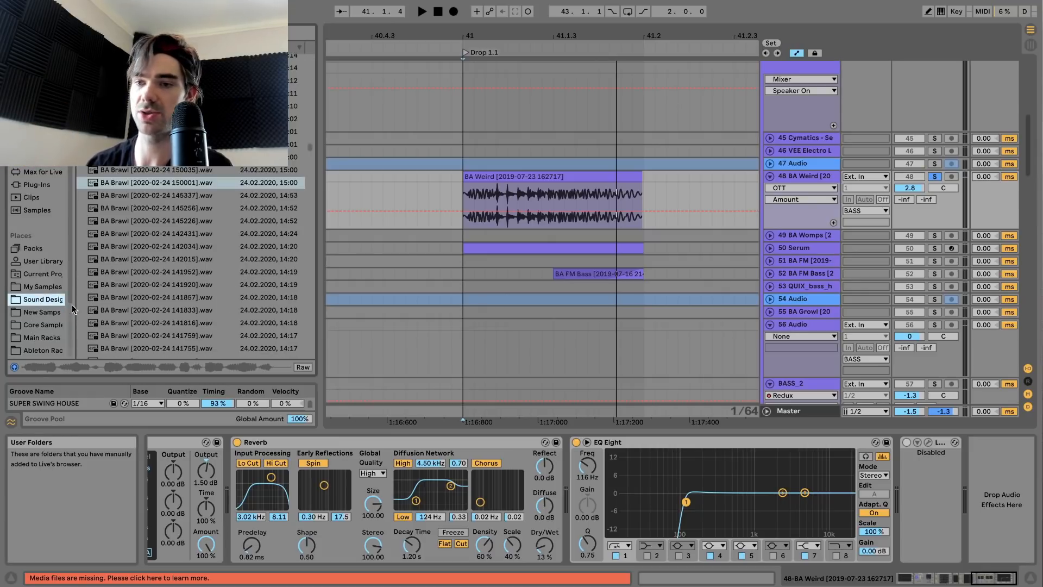
{"action": "scroll", "coordinate": [191, 261], "scroll_direction": "up", "scroll_amount": 10}
{"action": "left_click", "coordinate": [157, 181]}
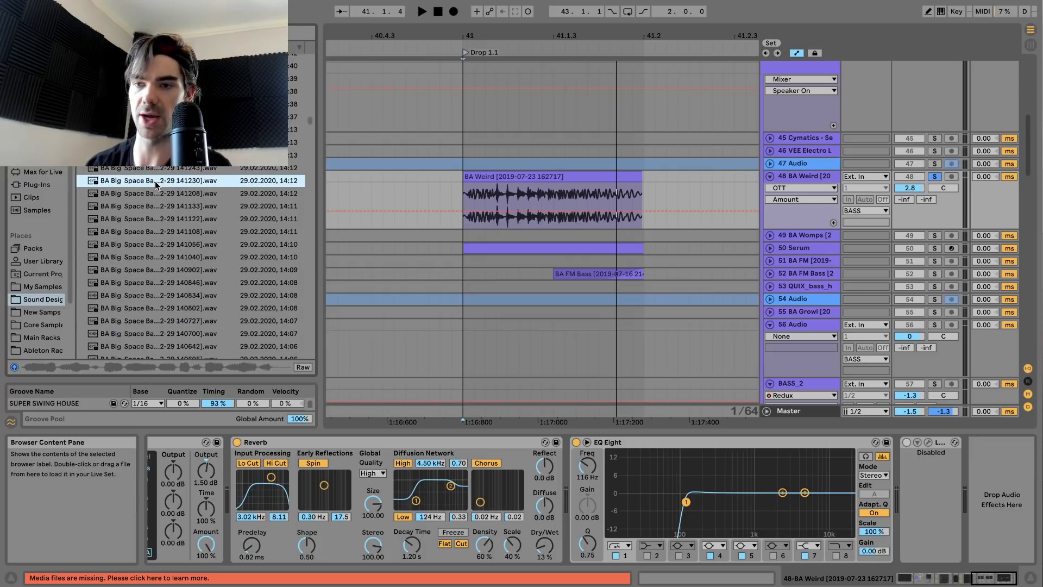
{"action": "scroll", "coordinate": [157, 179], "scroll_direction": "up", "scroll_amount": 10}
{"action": "left_click", "coordinate": [160, 136]}
{"action": "scroll", "coordinate": [160, 136], "scroll_direction": "up", "scroll_amount": 5}
{"action": "scroll", "coordinate": [160, 130], "scroll_direction": "up", "scroll_amount": 3}
{"action": "left_click", "coordinate": [160, 127]}
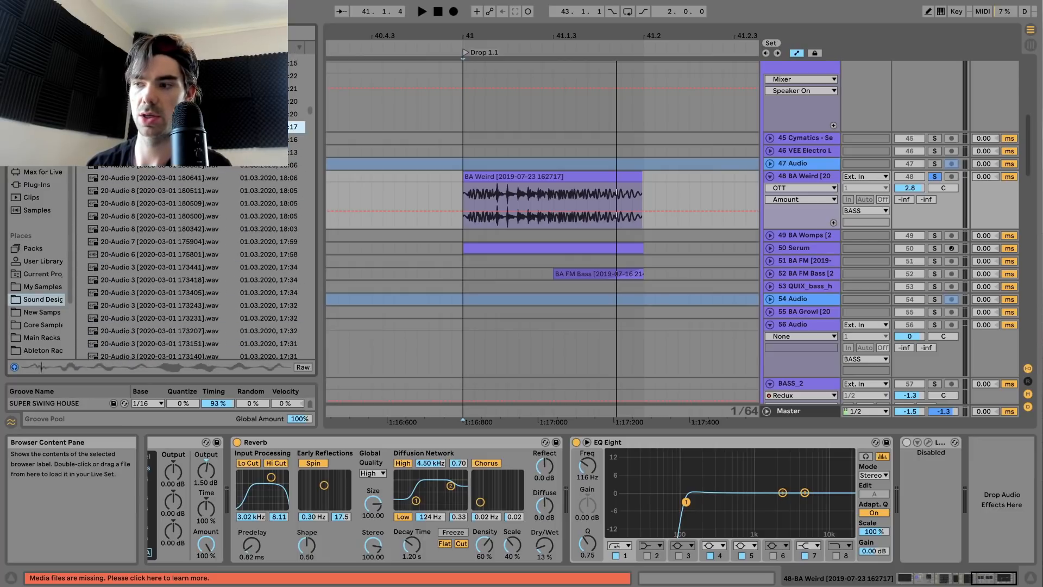
{"action": "scroll", "coordinate": [160, 130], "scroll_direction": "up", "scroll_amount": 6}
{"action": "left_click", "coordinate": [160, 130]}
{"action": "scroll", "coordinate": [160, 130], "scroll_direction": "up", "scroll_amount": 5}
{"action": "left_click", "coordinate": [160, 134]}
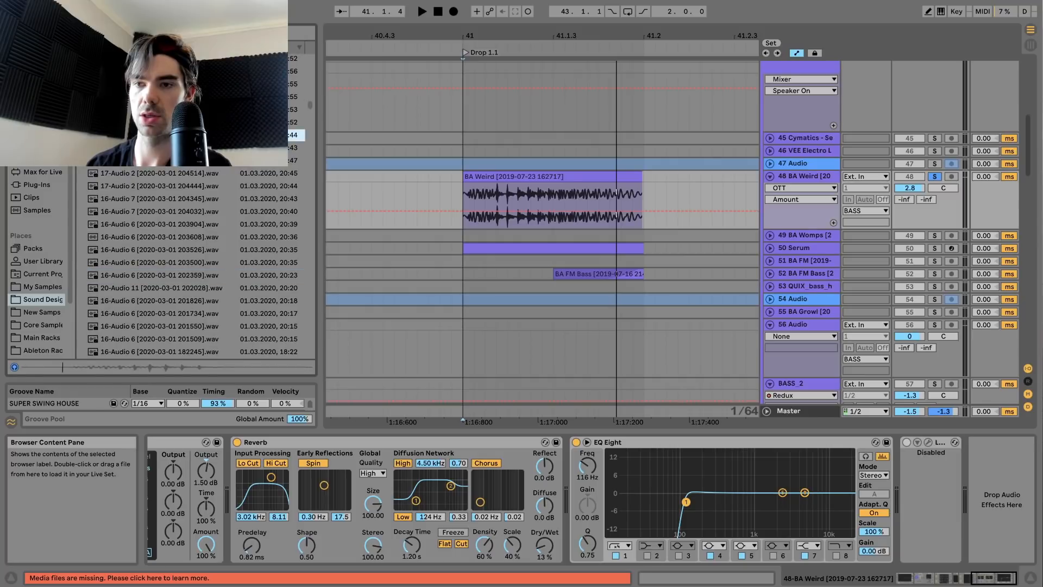
{"action": "scroll", "coordinate": [161, 134], "scroll_direction": "up", "scroll_amount": 6}
{"action": "left_click", "coordinate": [160, 135]}
{"action": "scroll", "coordinate": [160, 134], "scroll_direction": "up", "scroll_amount": 6}
Preview more bass samples further down the Sound Design folder, and search the folder for 2019
{"action": "scroll", "coordinate": [160, 135], "scroll_direction": "down", "scroll_amount": 10}
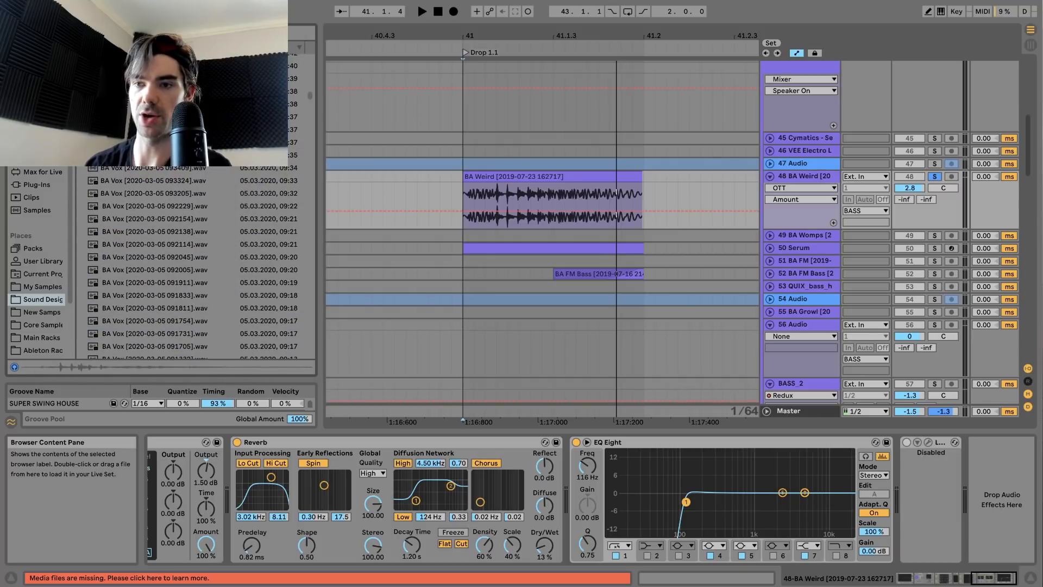
{"action": "left_click", "coordinate": [161, 135]}
{"action": "scroll", "coordinate": [160, 134], "scroll_direction": "down", "scroll_amount": 5}
{"action": "scroll", "coordinate": [160, 146], "scroll_direction": "down", "scroll_amount": 10}
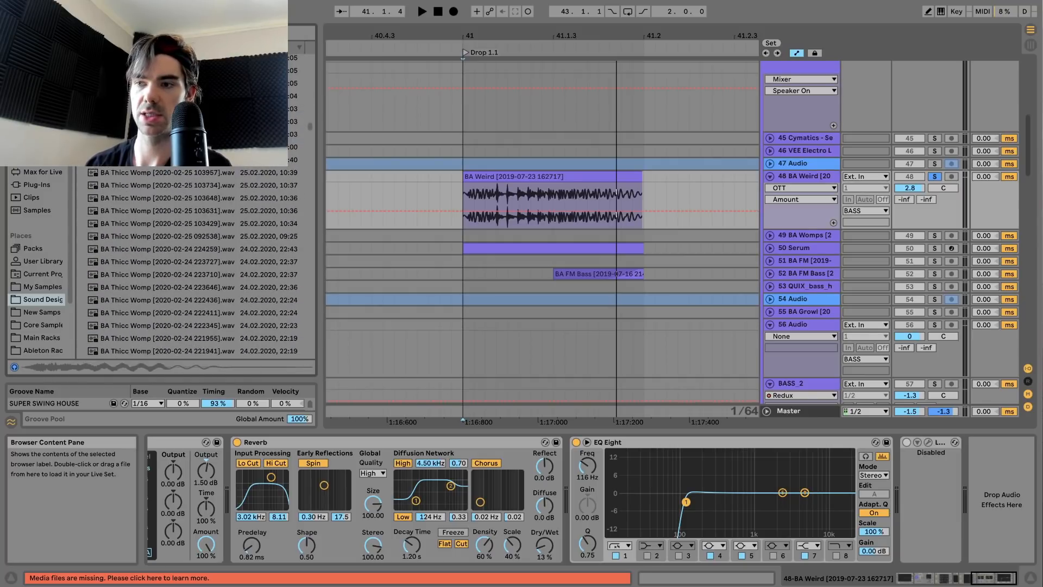
{"action": "left_click", "coordinate": [160, 147]}
{"action": "scroll", "coordinate": [160, 146], "scroll_direction": "down", "scroll_amount": 10}
{"action": "left_click", "coordinate": [160, 149]}
{"action": "scroll", "coordinate": [160, 150], "scroll_direction": "down", "scroll_amount": 5}
{"action": "scroll", "coordinate": [161, 150], "scroll_direction": "down", "scroll_amount": 10}
{"action": "left_click", "coordinate": [160, 150]}
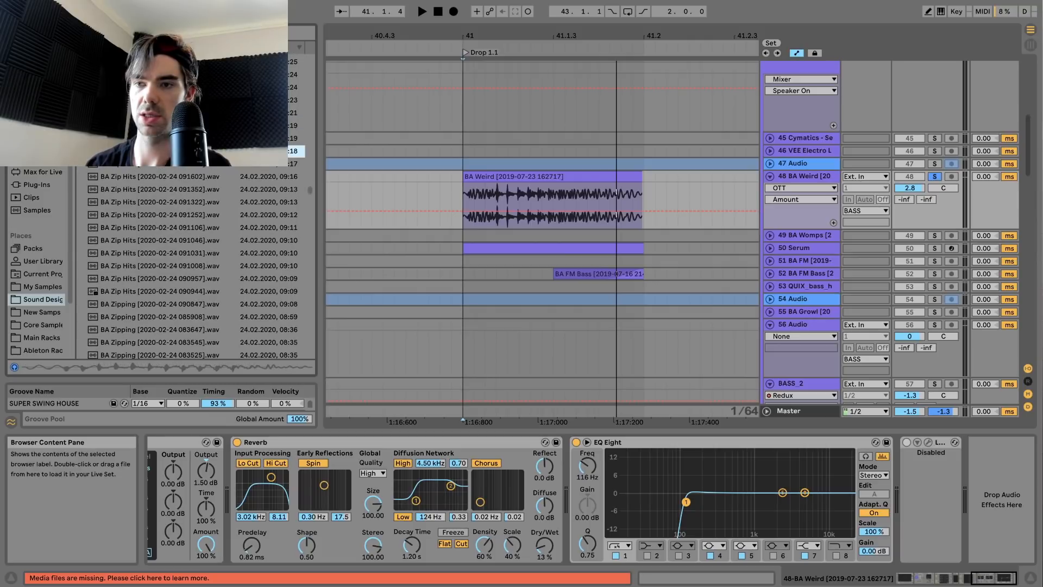
{"action": "type", "text": "2019"}
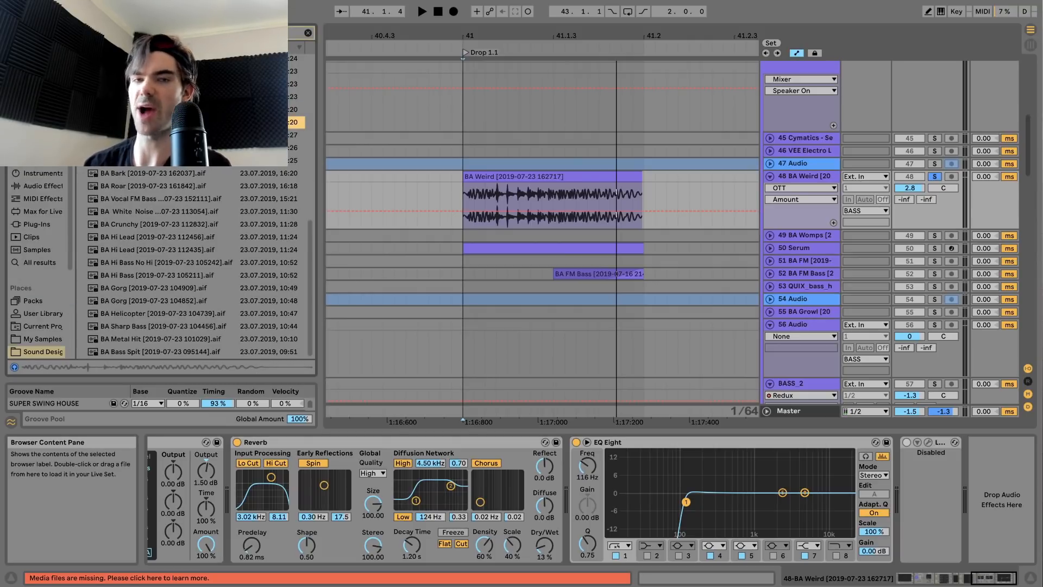
Select the BA Weird clip at bar 41 and show the second chain of the Audio Effect Rack on its track
{"action": "left_click", "coordinate": [600, 177]}
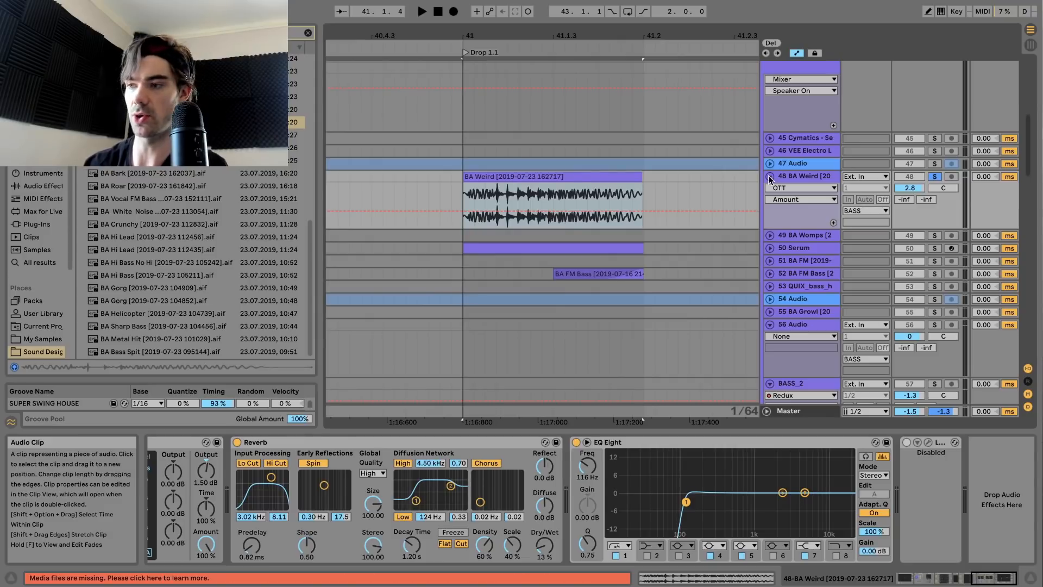
{"action": "scroll", "coordinate": [271, 517], "scroll_direction": "left", "scroll_amount": 20}
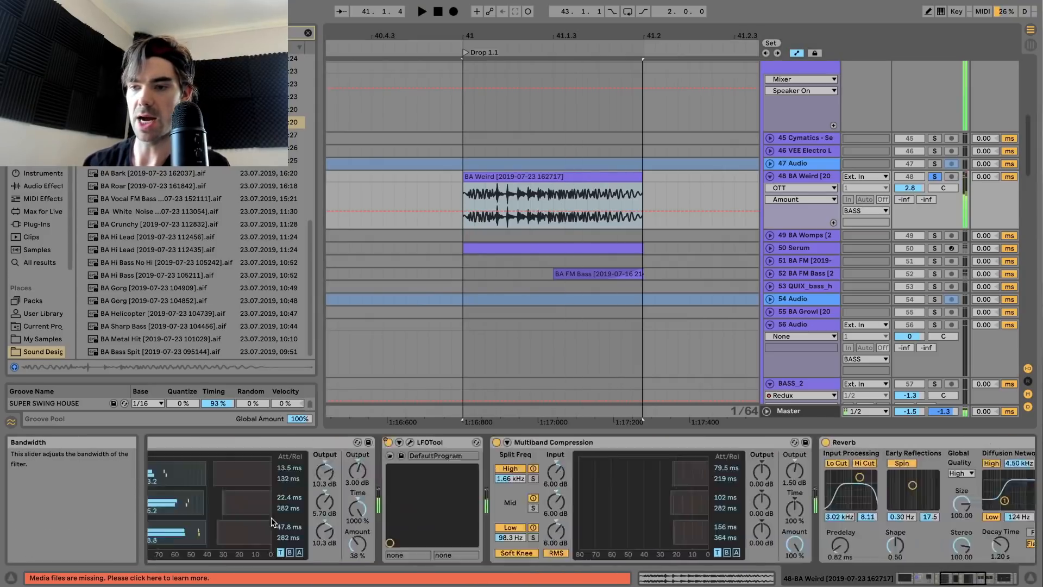
{"action": "scroll", "coordinate": [280, 516], "scroll_direction": "right", "scroll_amount": 5}
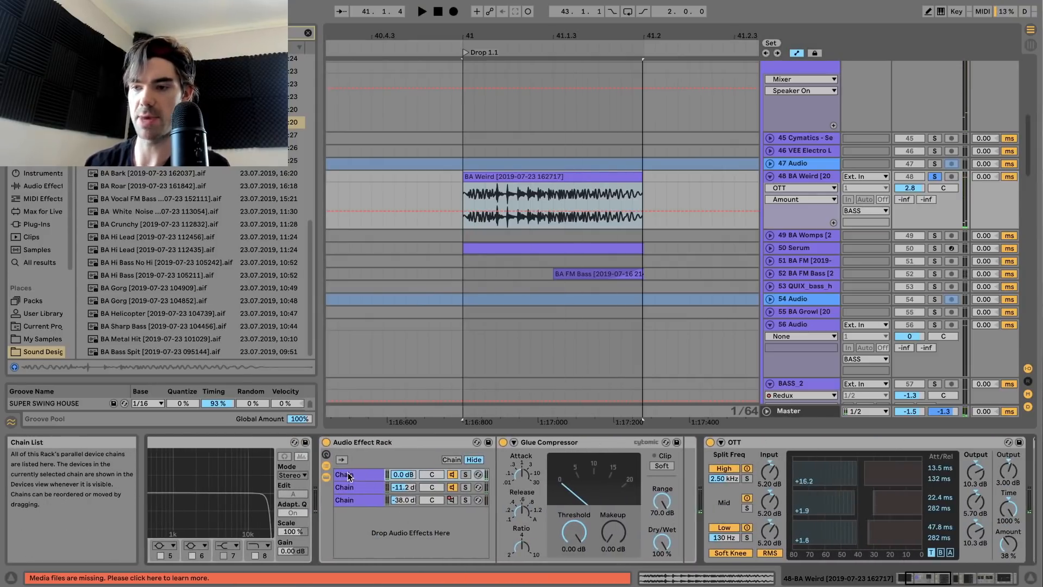
{"action": "left_click", "coordinate": [350, 481]}
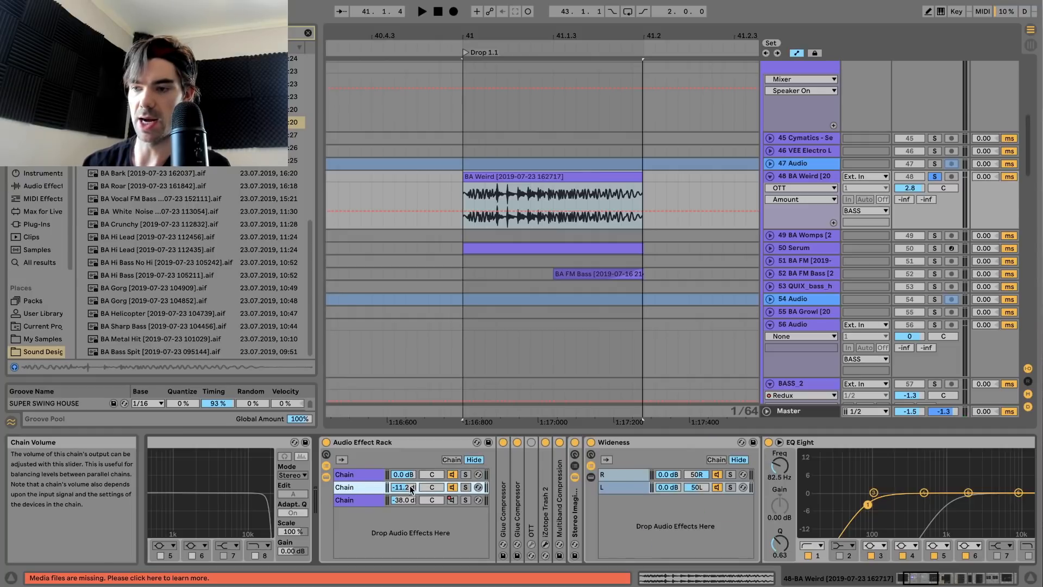
Audition the first and second chains of the Audio Effect Rack in solo during playback, leaving the second soloed
{"action": "left_click", "coordinate": [465, 474]}
{"action": "key", "text": "space"}
{"action": "left_click", "coordinate": [465, 486]}
{"action": "left_click", "coordinate": [465, 487]}
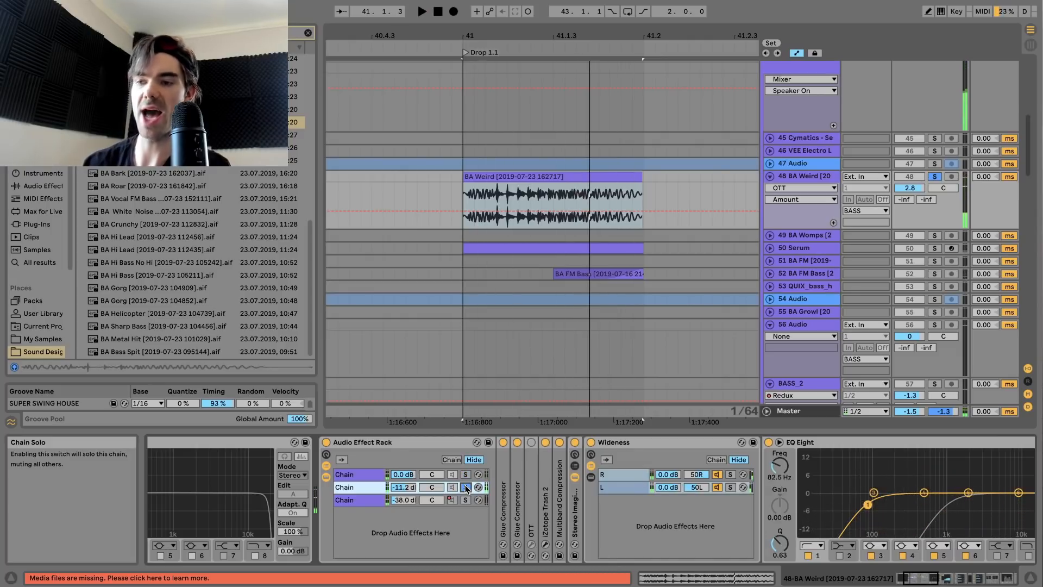
Unfold the first Glue Compressor in the soloed chain and inspect the R and L chains of the Wideness rack
{"action": "double_click", "coordinate": [500, 495]}
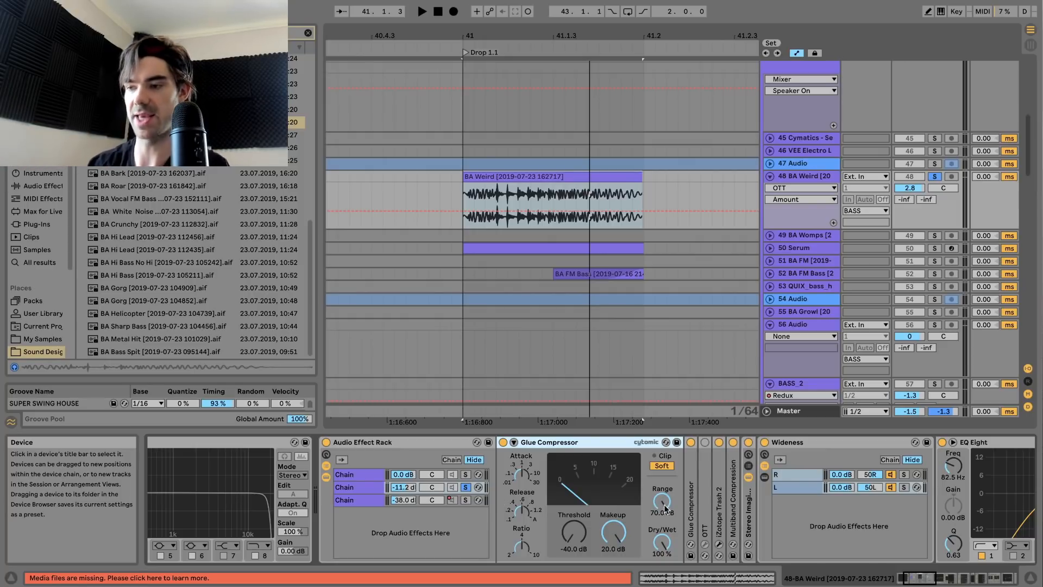
{"action": "scroll", "coordinate": [708, 487], "scroll_direction": "right", "scroll_amount": 5}
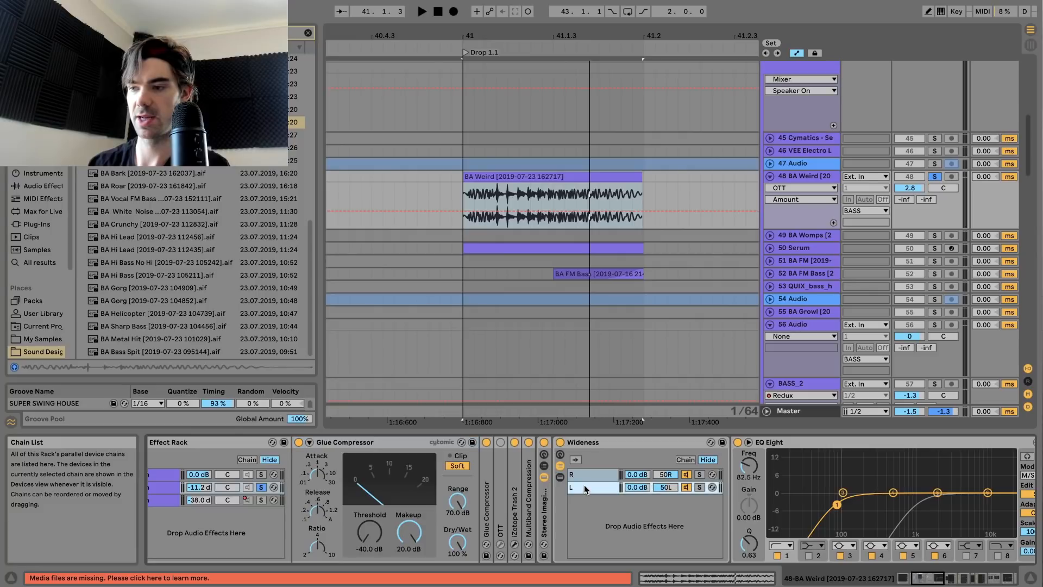
{"action": "left_click", "coordinate": [601, 479]}
{"action": "left_click", "coordinate": [602, 485]}
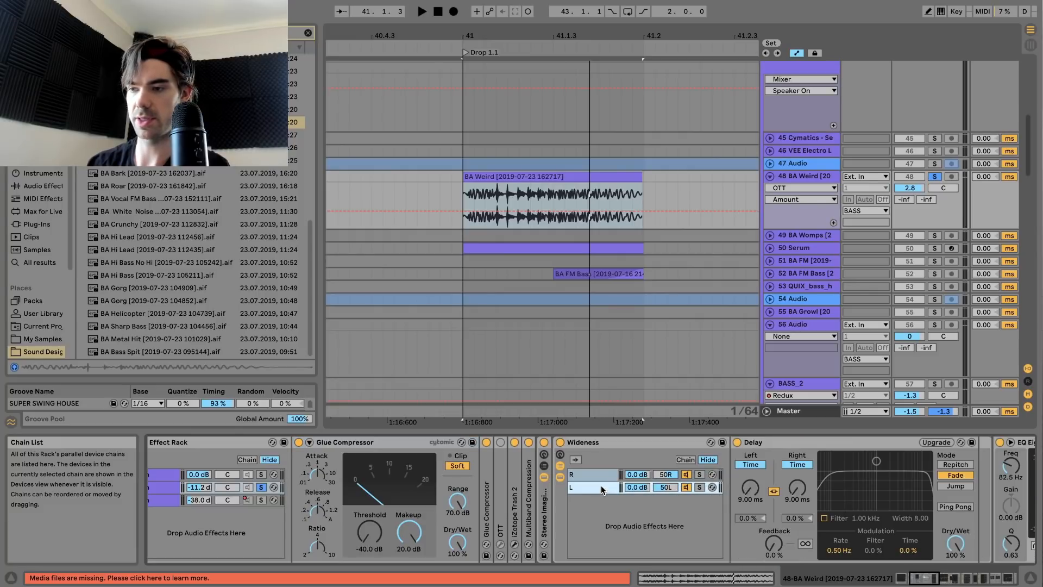
Check the second Glue Compressor's settings and fold it again, and unfold the Multiband Compression device
{"action": "double_click", "coordinate": [488, 500]}
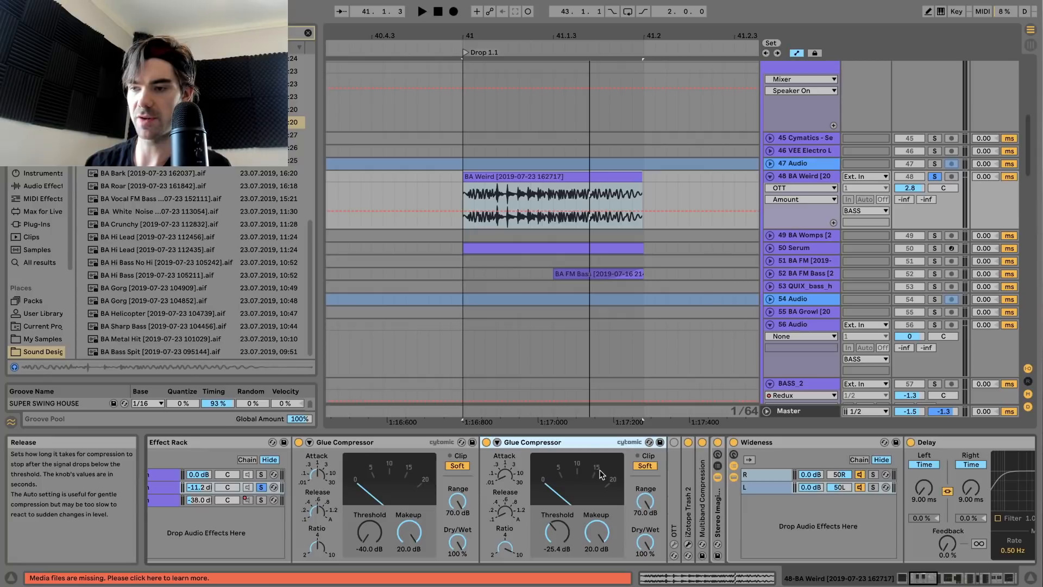
{"action": "double_click", "coordinate": [550, 442]}
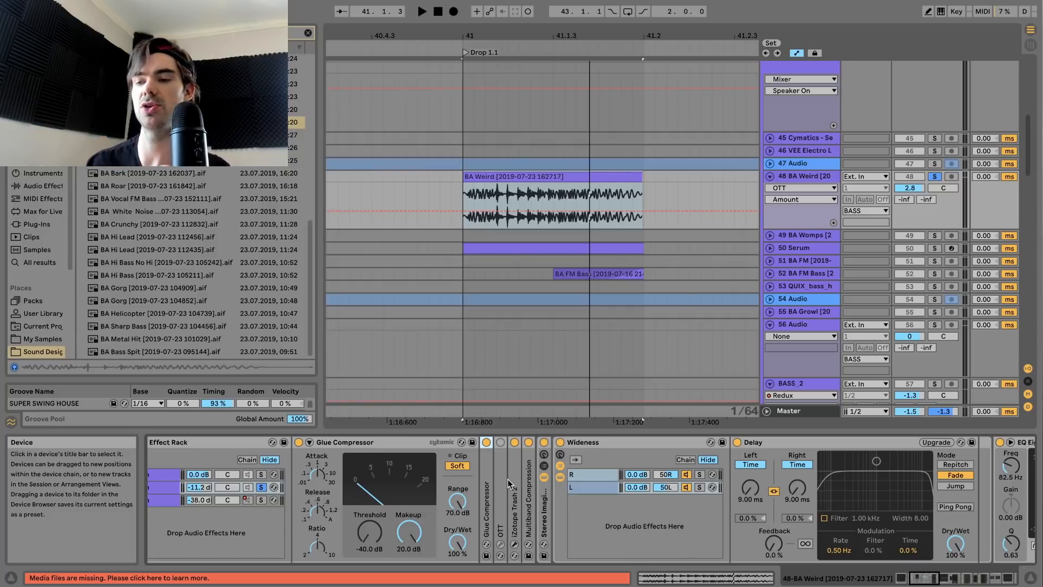
{"action": "double_click", "coordinate": [528, 474]}
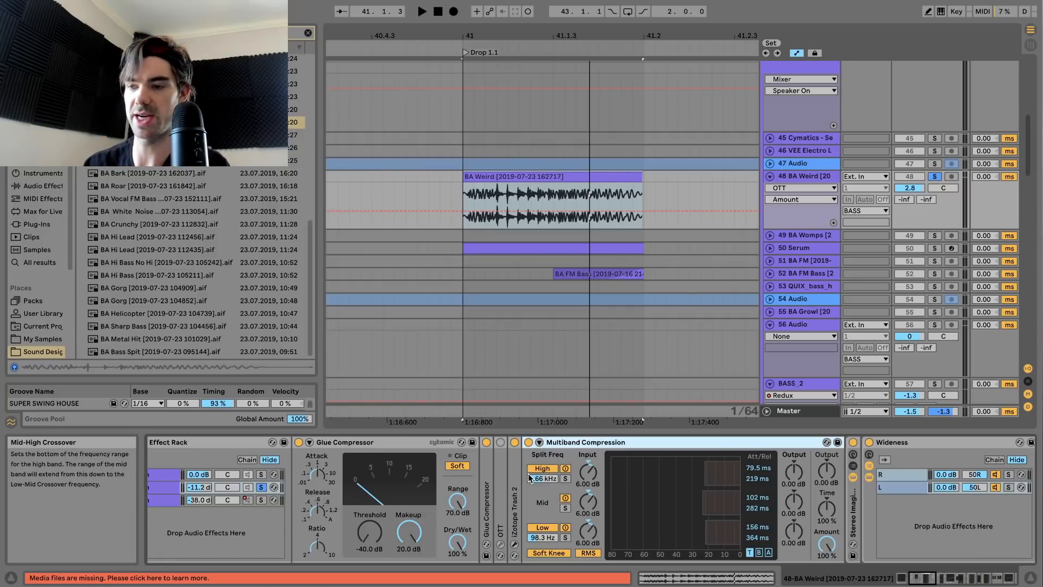
{"action": "left_click", "coordinate": [854, 509]}
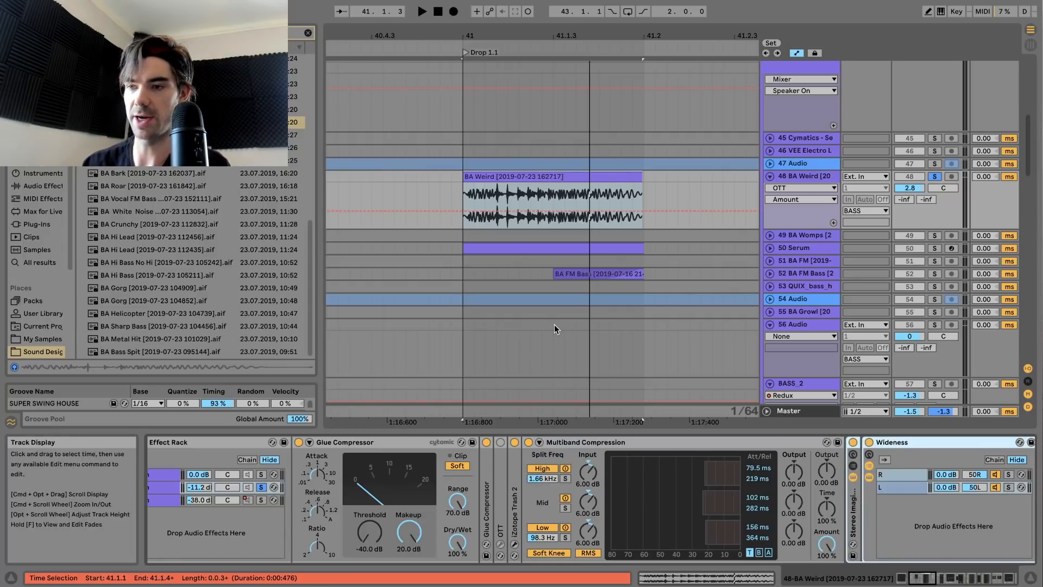
Play the BA Weird clip and take the Audio Effect Rack's second chain out of solo
{"action": "key", "text": "space"}
{"action": "key", "text": "space"}
{"action": "left_click", "coordinate": [261, 487]}
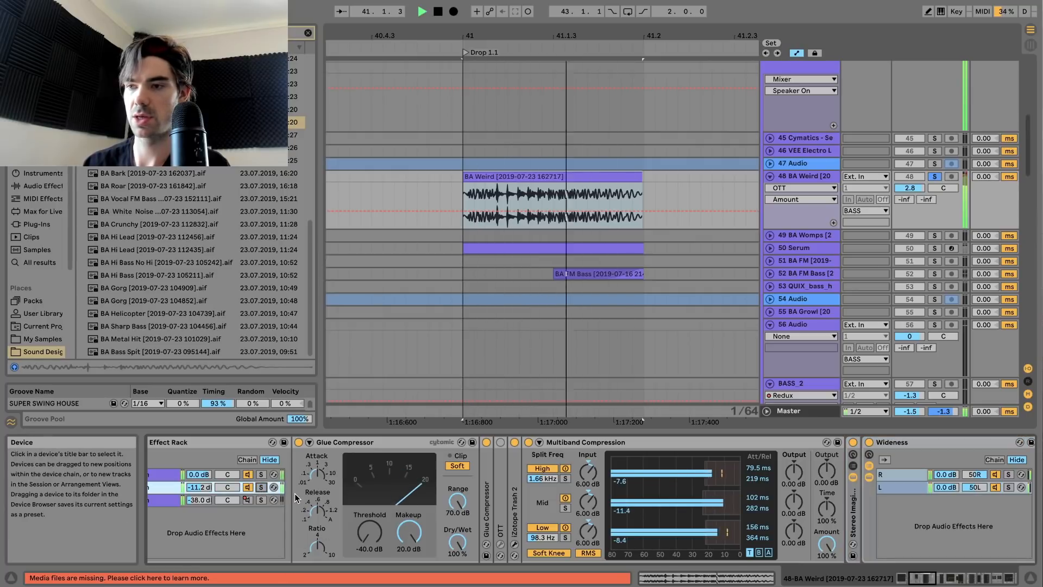
Solo and play track 52 BA FM Bass, and unfold it to view its clip's waveform and fade up close
{"action": "left_click", "coordinate": [934, 273]}
{"action": "key", "text": "space"}
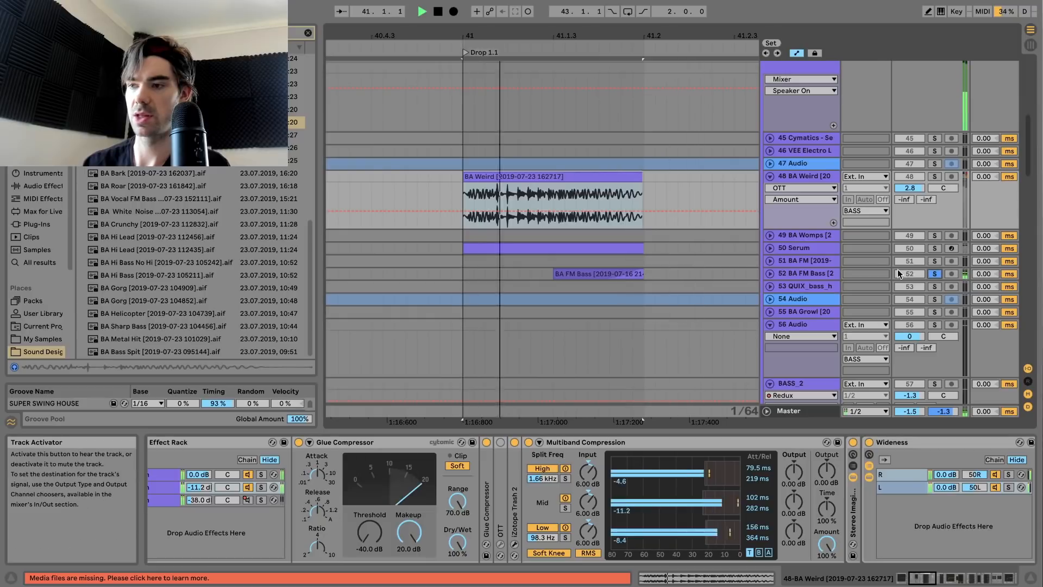
{"action": "key", "text": "space"}
{"action": "left_click", "coordinate": [770, 273]}
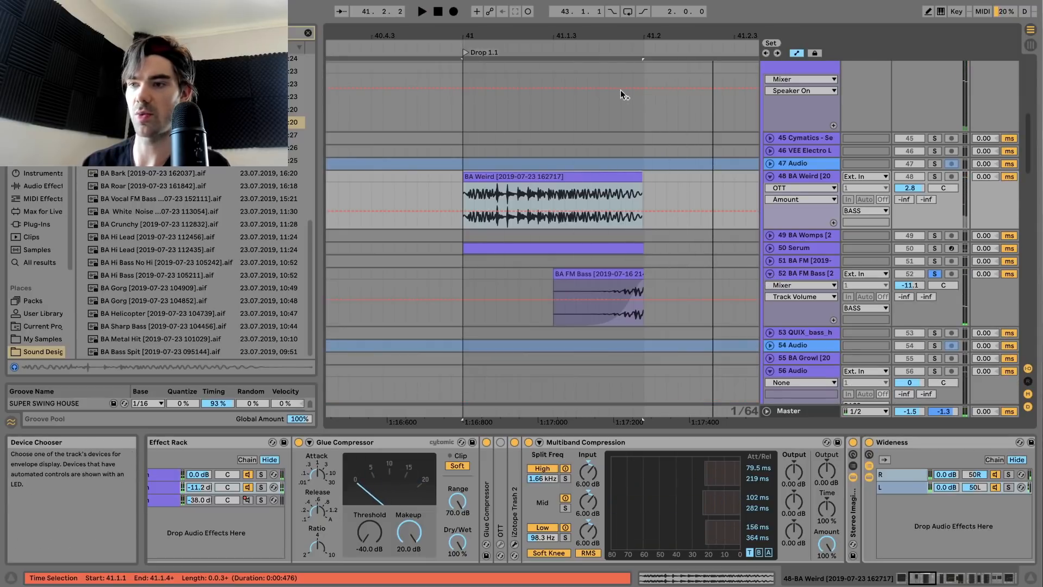
{"action": "left_click_drag", "start_coordinate": [622, 37], "coordinate": [546, 225]}
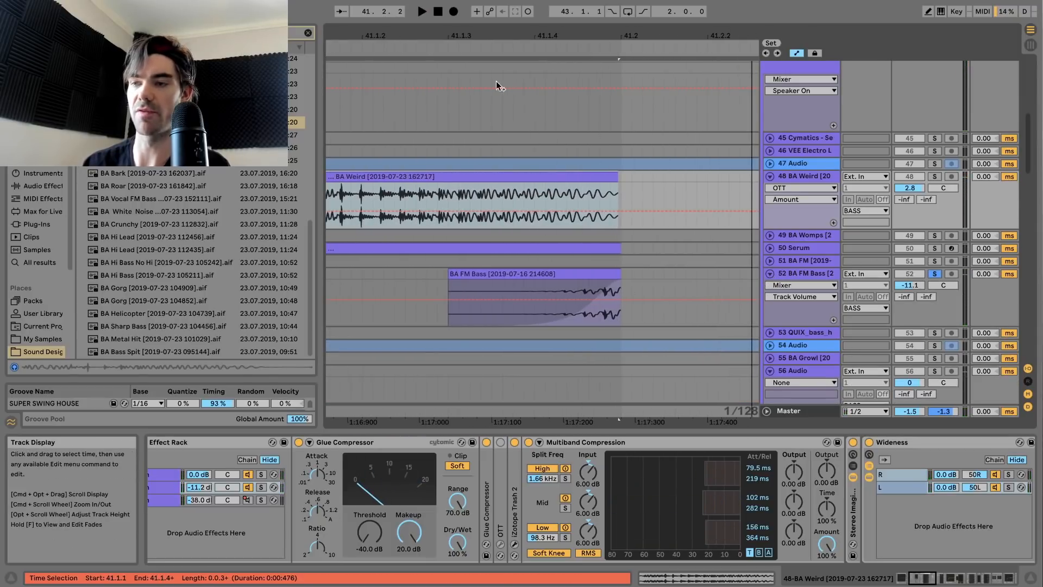
{"action": "left_click_drag", "start_coordinate": [495, 36], "coordinate": [488, 3]}
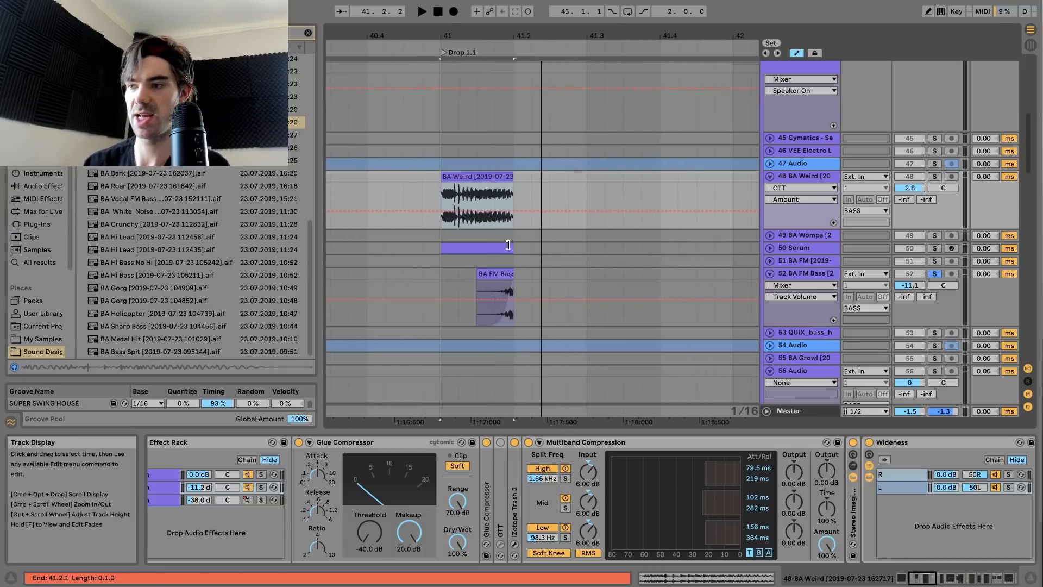
Solo and unfold track 50 Serum, and open its Serum instrument window to examine the patch
{"action": "left_click", "coordinate": [935, 248]}
{"action": "left_click", "coordinate": [769, 248]}
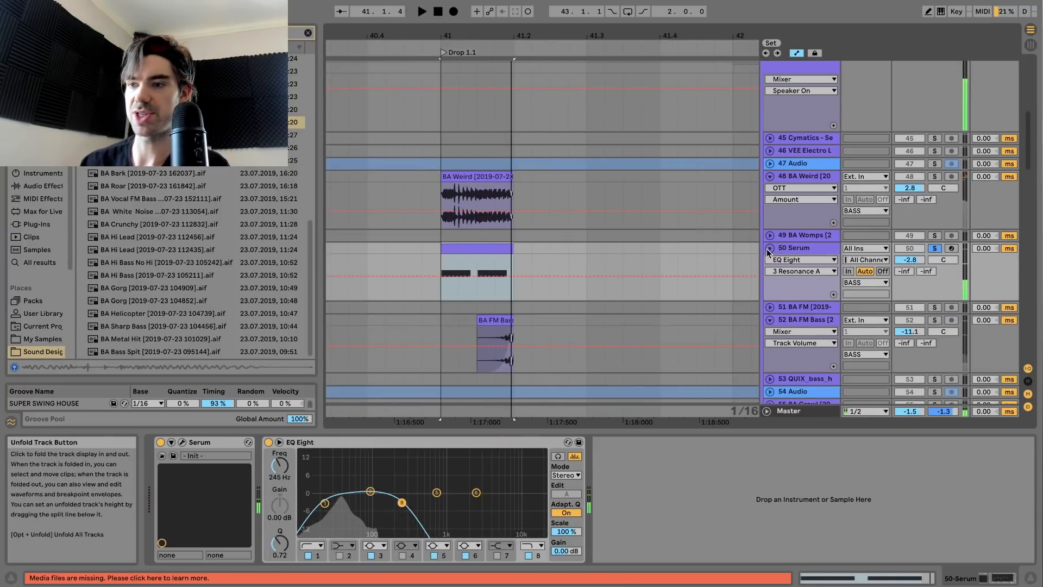
{"action": "left_click", "coordinate": [171, 442]}
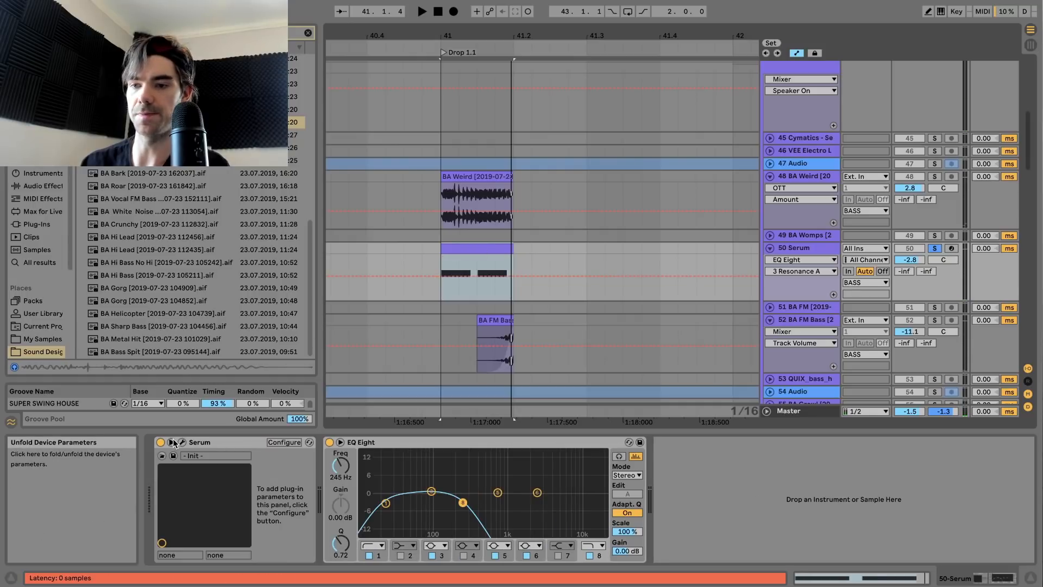
{"action": "left_click", "coordinate": [172, 442]}
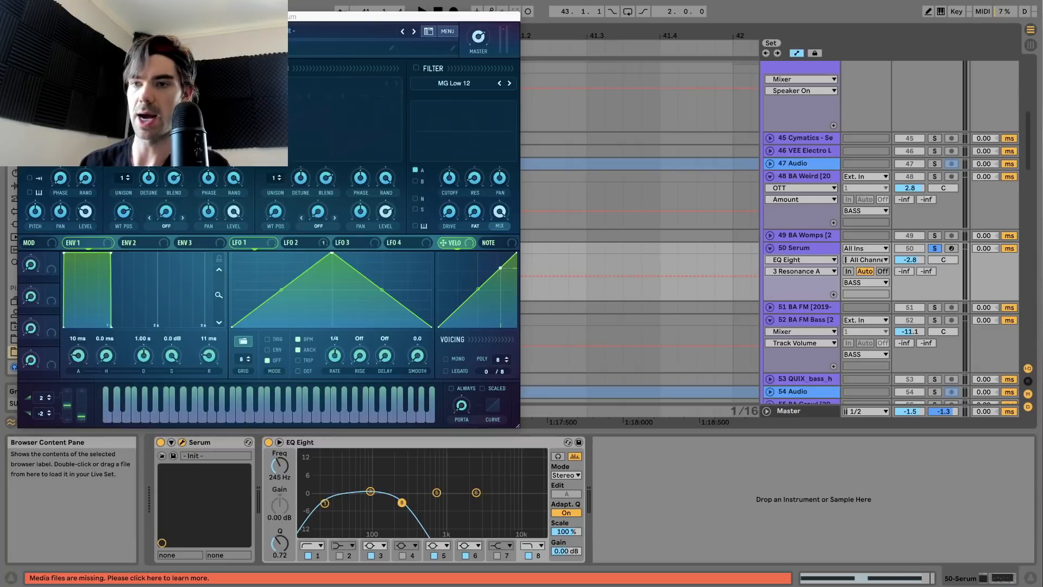
Close the Serum window, clear the solo and fold tracks 48 BA Weird and 50 Serum
{"action": "left_click", "coordinate": [24, 17]}
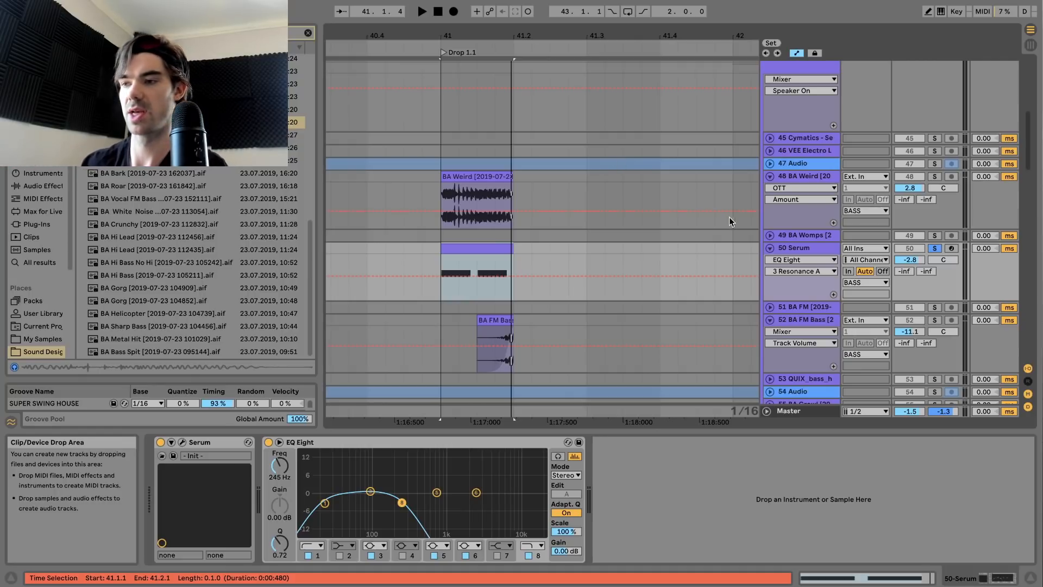
{"action": "left_click", "coordinate": [769, 176]}
{"action": "left_click", "coordinate": [771, 201]}
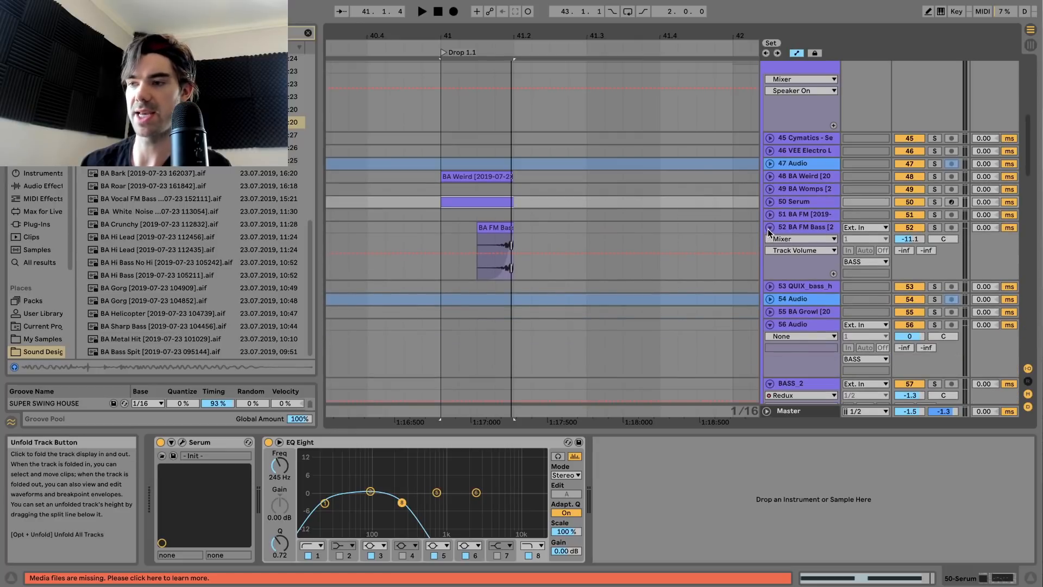
Solo track 64 Instrument, play it from 41.2.1 and view its notes through bar 42
{"action": "scroll", "coordinate": [602, 249], "scroll_direction": "down", "scroll_amount": 8}
{"action": "scroll", "coordinate": [602, 249], "scroll_direction": "down", "scroll_amount": 10}
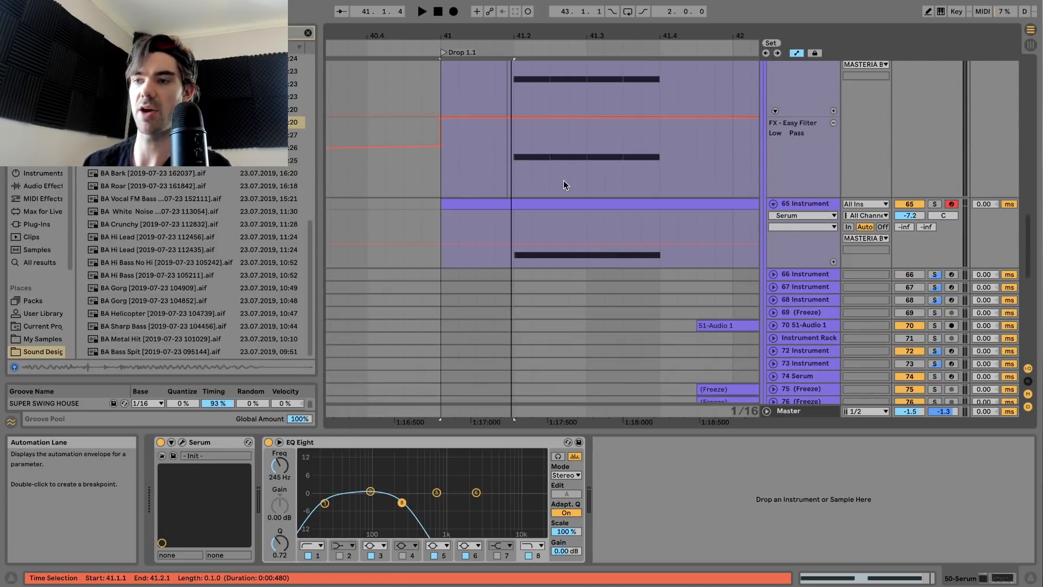
{"action": "scroll", "coordinate": [563, 181], "scroll_direction": "up", "scroll_amount": 3}
{"action": "left_click", "coordinate": [512, 149]}
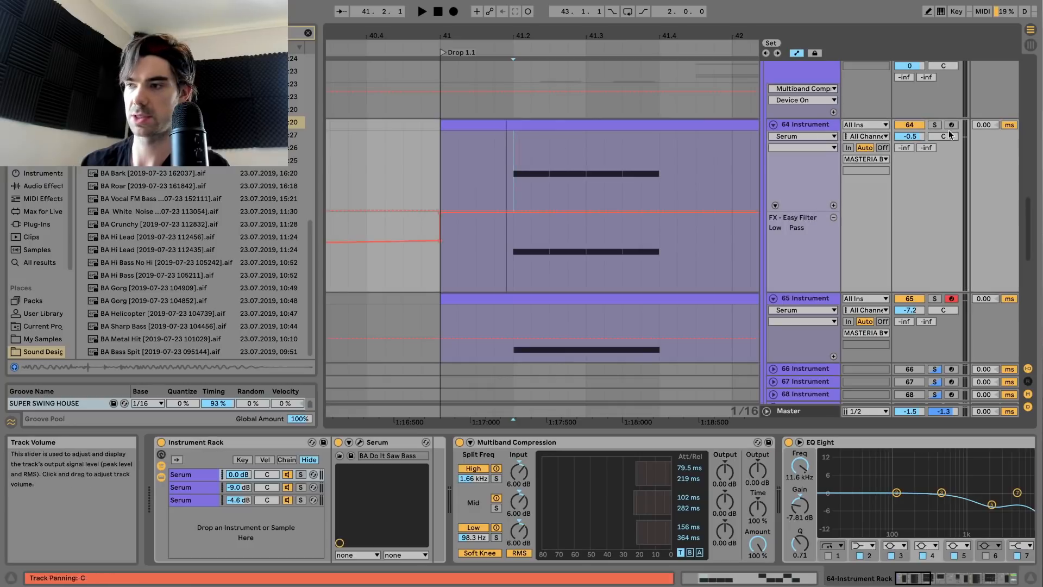
{"action": "left_click", "coordinate": [934, 125]}
{"action": "key", "text": "space"}
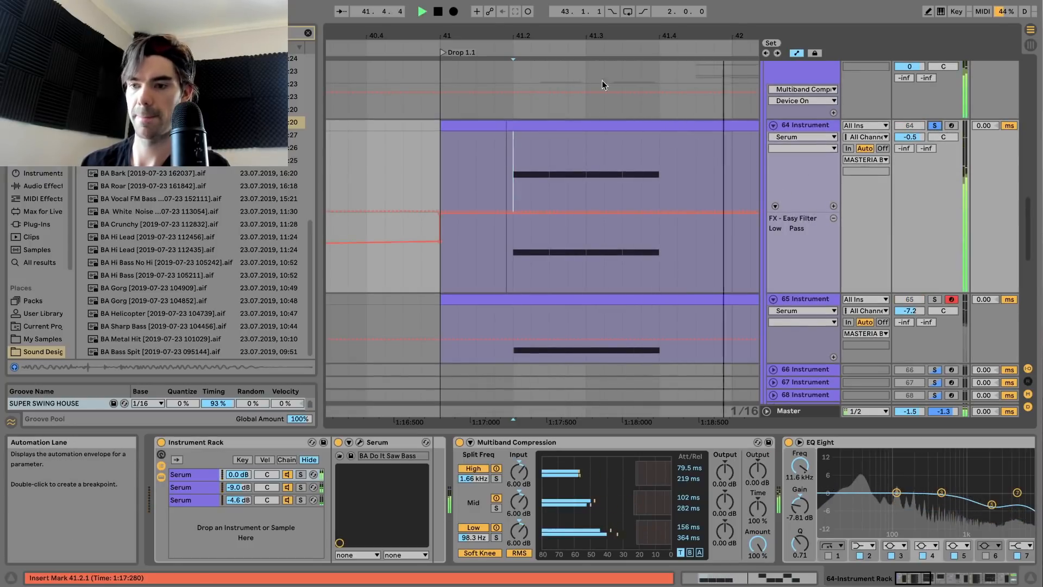
{"action": "left_click_drag", "start_coordinate": [584, 36], "coordinate": [465, 36]}
{"action": "key", "text": "space"}
Solo the first Serum chain in track 64's Instrument Rack and play it with its Serum window open
{"action": "left_click", "coordinate": [175, 477]}
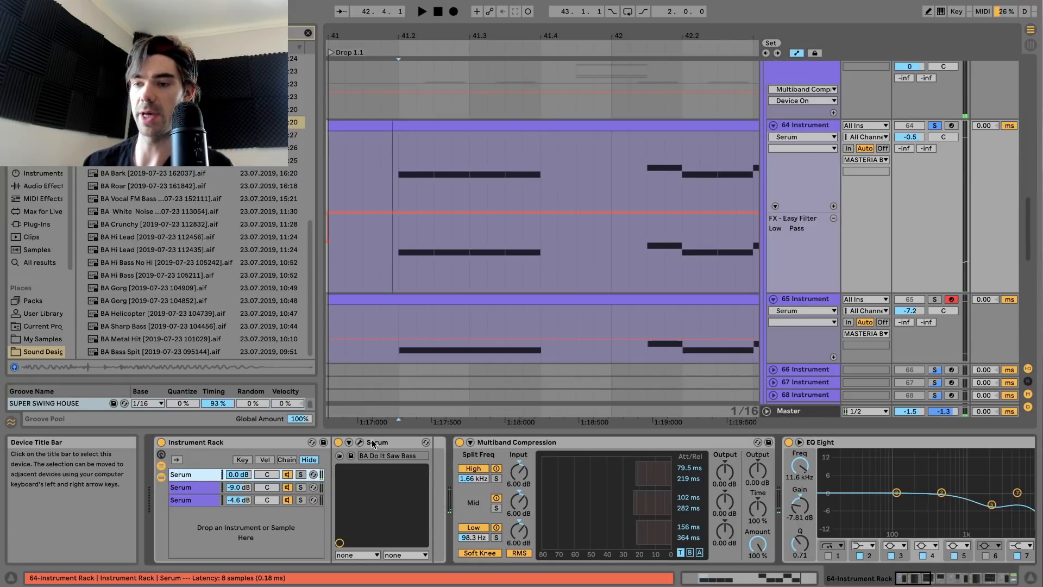
{"action": "left_click", "coordinate": [300, 474]}
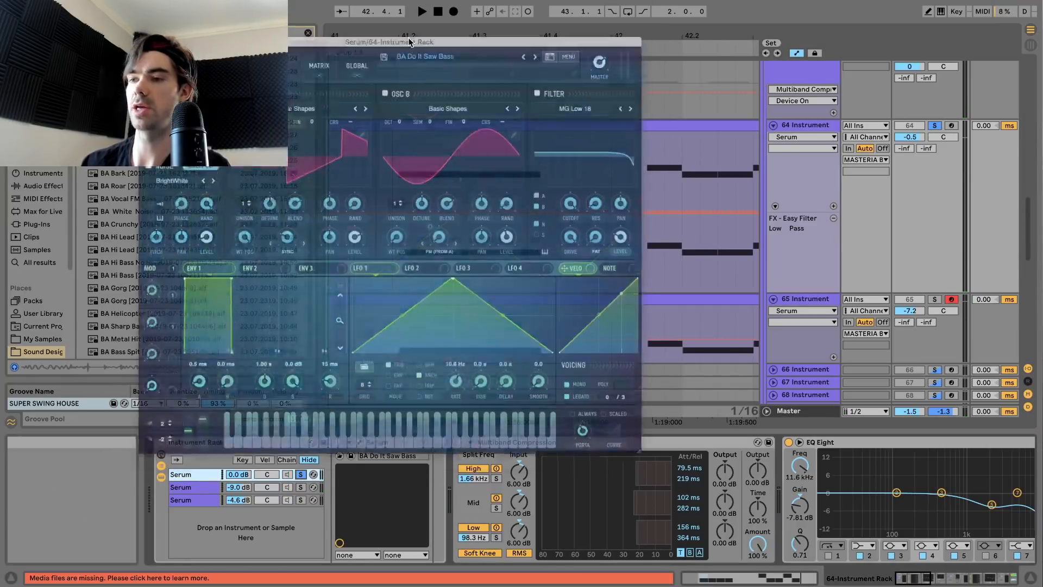
{"action": "left_click_drag", "start_coordinate": [409, 40], "coordinate": [484, 90]}
{"action": "key", "text": "space"}
{"action": "key", "text": "space"}
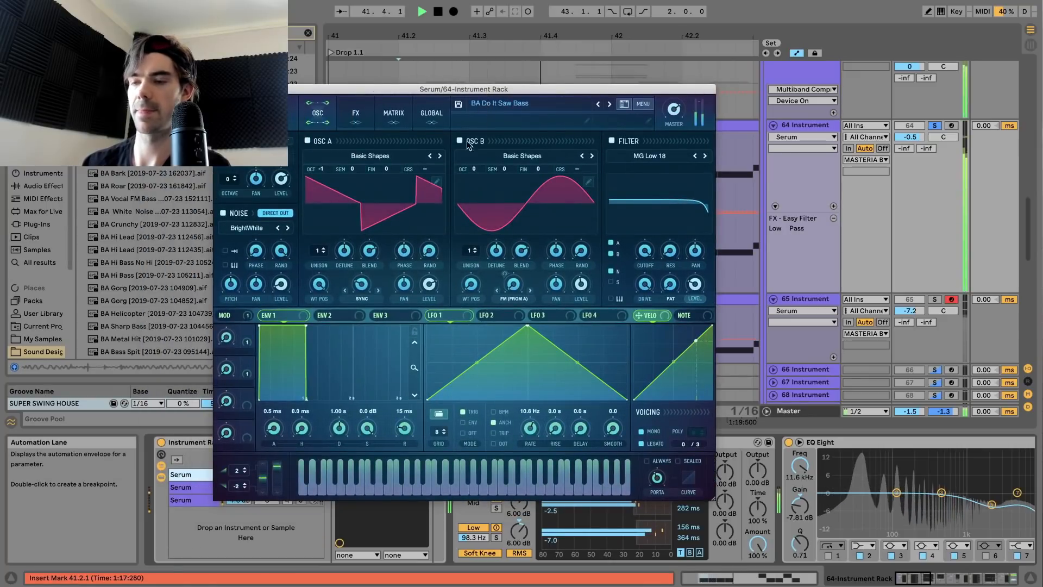
Examine the BA Do It Saw Bass patch's effects and oscillators during playback, and close its Serum window
{"action": "left_click", "coordinate": [357, 111]}
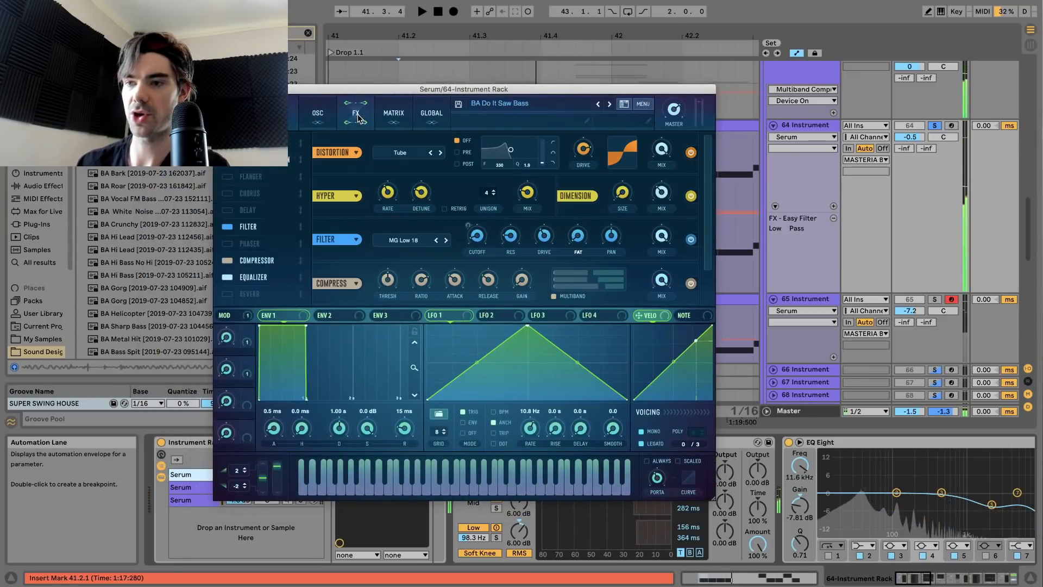
{"action": "left_click", "coordinate": [316, 113]}
{"action": "key", "text": "space"}
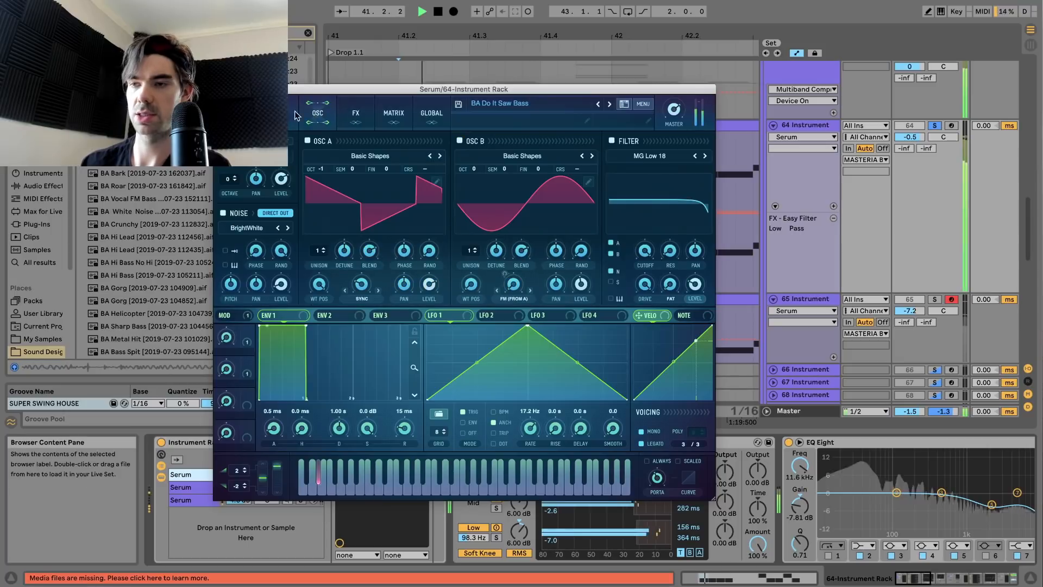
{"action": "key", "text": "super+alt+p"}
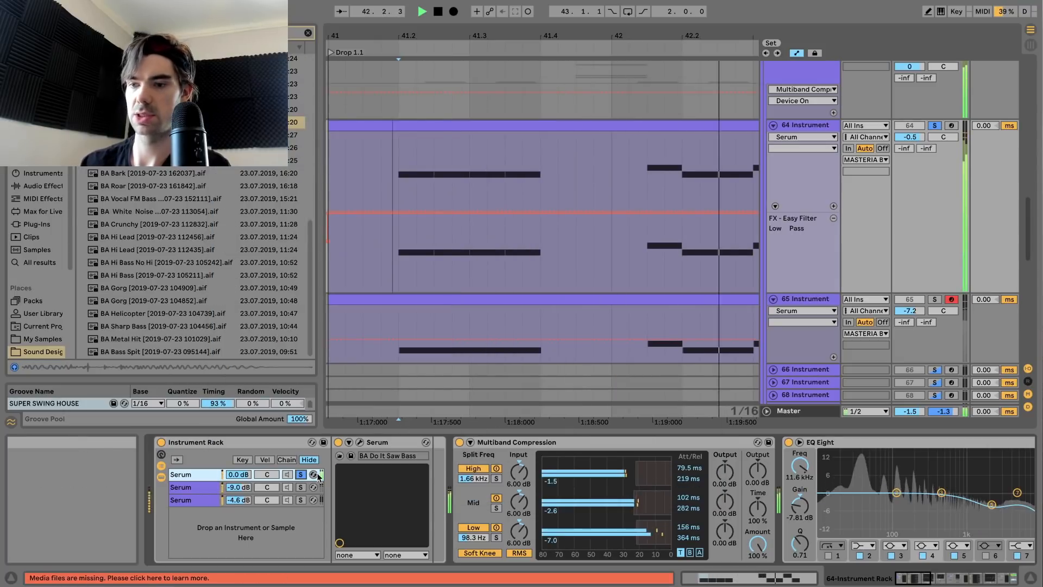
{"action": "key", "text": "space"}
{"action": "scroll", "coordinate": [640, 504], "scroll_direction": "down", "scroll_amount": 5}
{"action": "scroll", "coordinate": [638, 504], "scroll_direction": "up", "scroll_amount": 5}
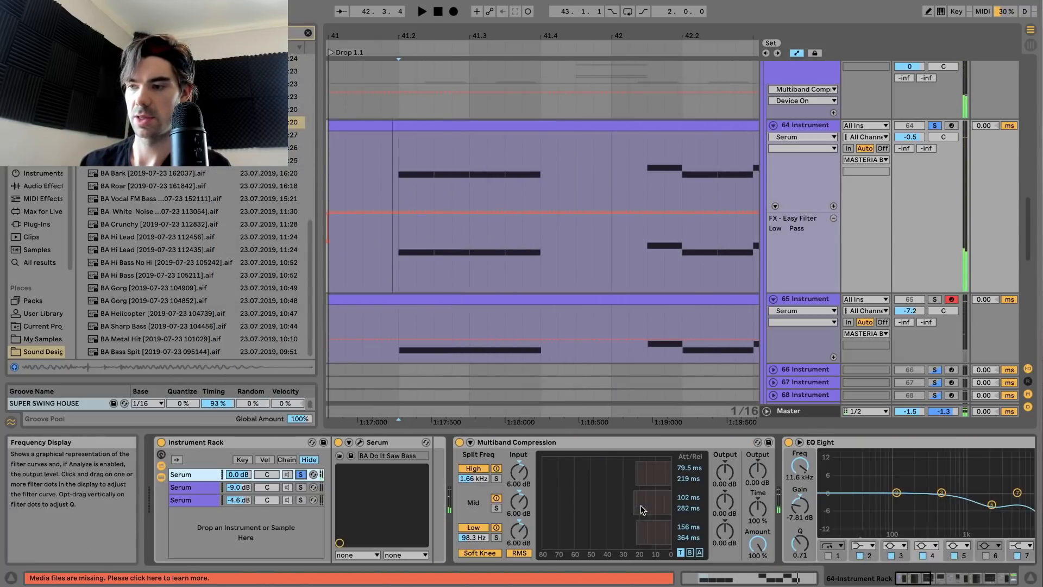
Solo and play the second Serum chain, and look through its device chain from Glue Compressor to EQ Eight
{"action": "left_click", "coordinate": [301, 488]}
{"action": "key", "text": "space"}
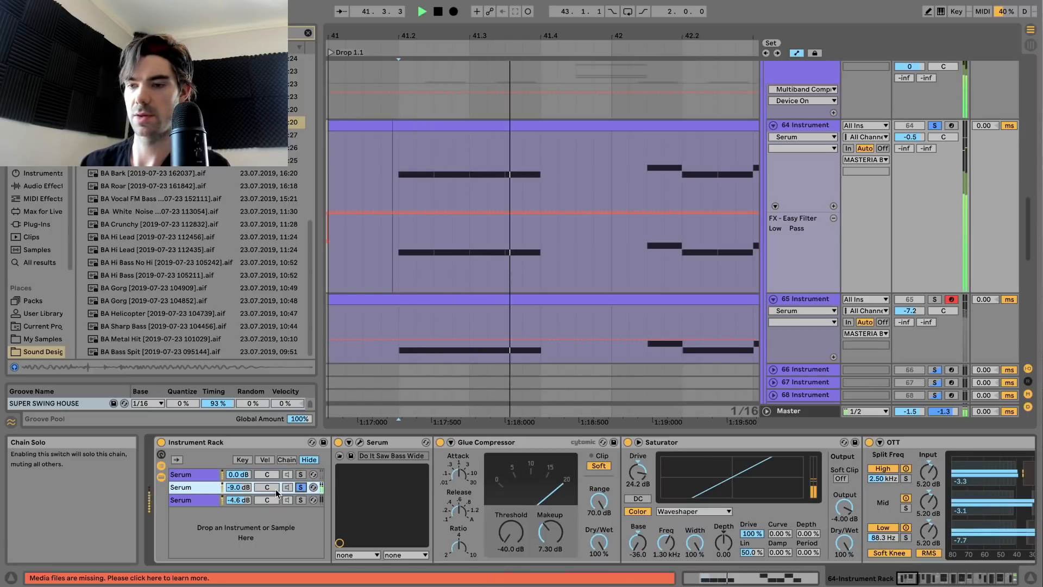
{"action": "scroll", "coordinate": [837, 548], "scroll_direction": "down", "scroll_amount": 3}
{"action": "scroll", "coordinate": [835, 549], "scroll_direction": "down", "scroll_amount": 5}
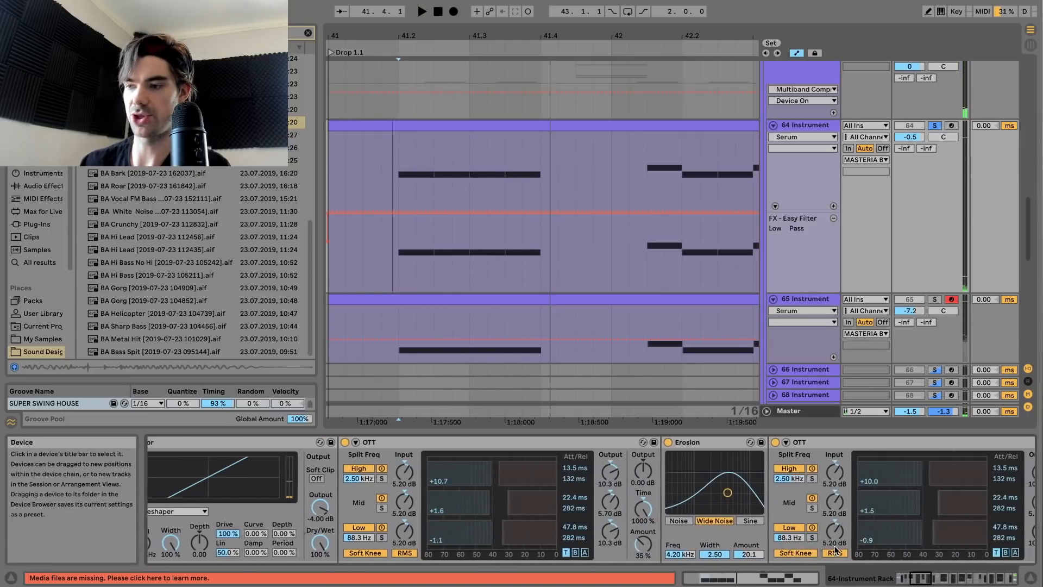
{"action": "scroll", "coordinate": [863, 501], "scroll_direction": "down", "scroll_amount": 4}
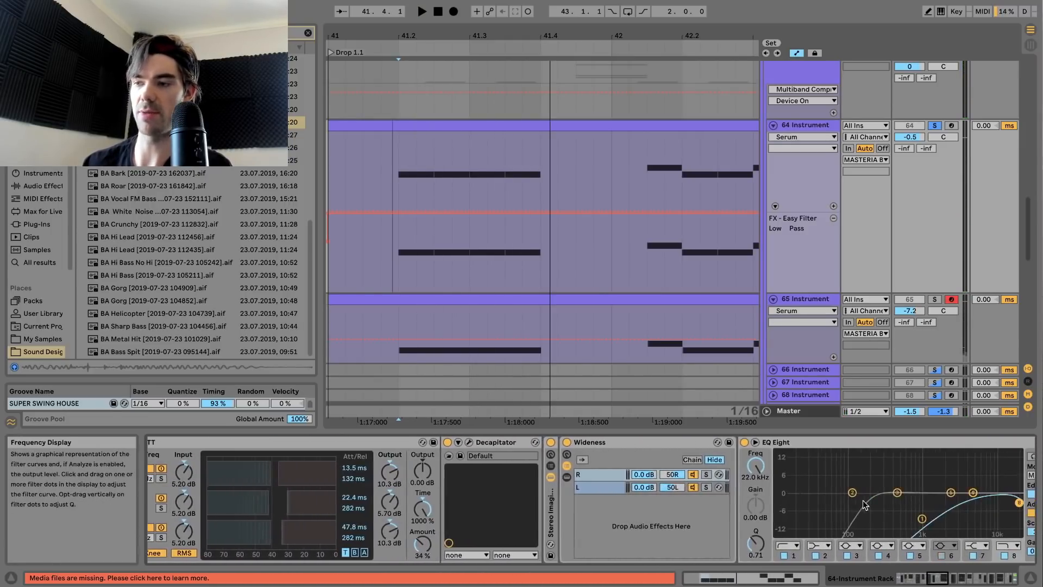
{"action": "scroll", "coordinate": [863, 501], "scroll_direction": "up", "scroll_amount": 5}
{"action": "scroll", "coordinate": [862, 501], "scroll_direction": "up", "scroll_amount": 5}
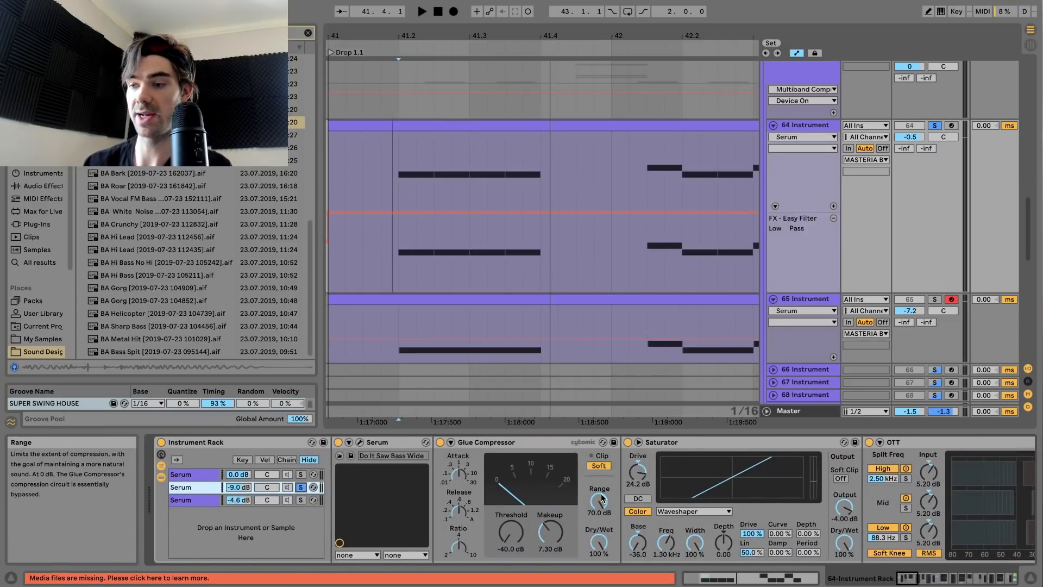
Examine the second chain's Saturator, OTT and Erosion devices up close, and play the chain with Erosion selected
{"action": "scroll", "coordinate": [601, 495], "scroll_direction": "down", "scroll_amount": 4}
{"action": "scroll", "coordinate": [597, 495], "scroll_direction": "up", "scroll_amount": 4}
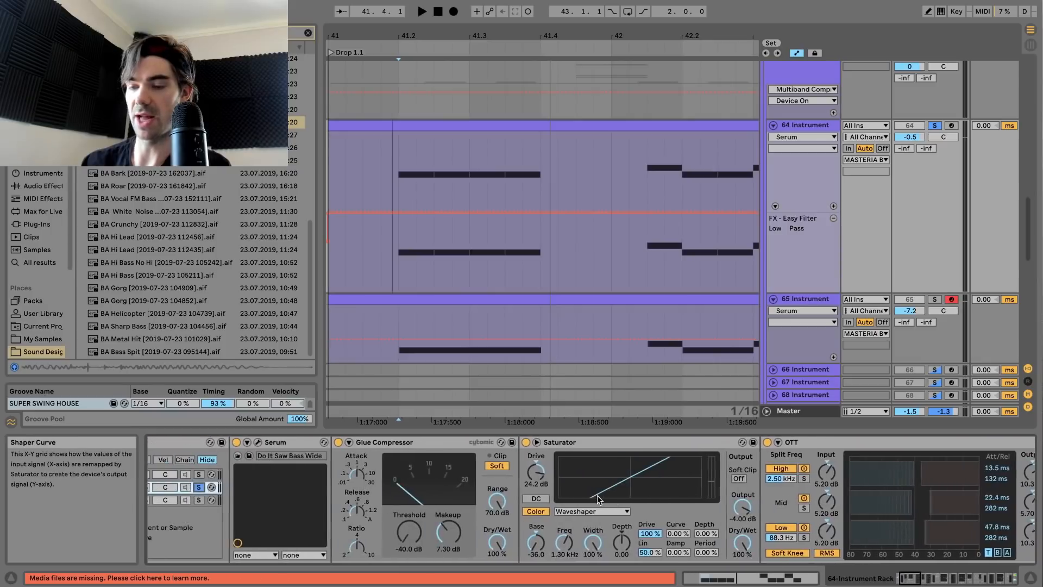
{"action": "scroll", "coordinate": [597, 494], "scroll_direction": "down", "scroll_amount": 5}
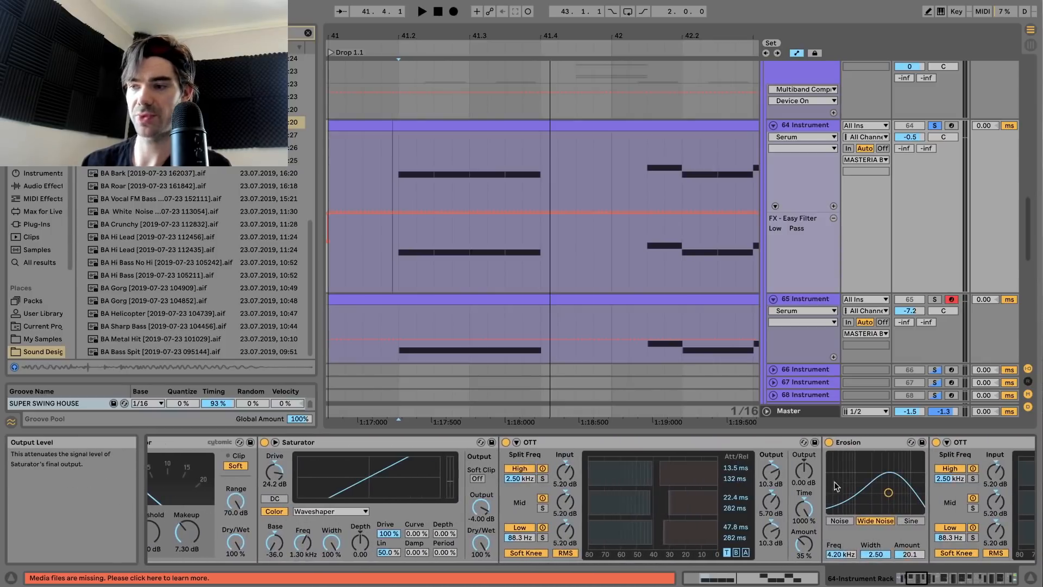
{"action": "left_click", "coordinate": [859, 442]}
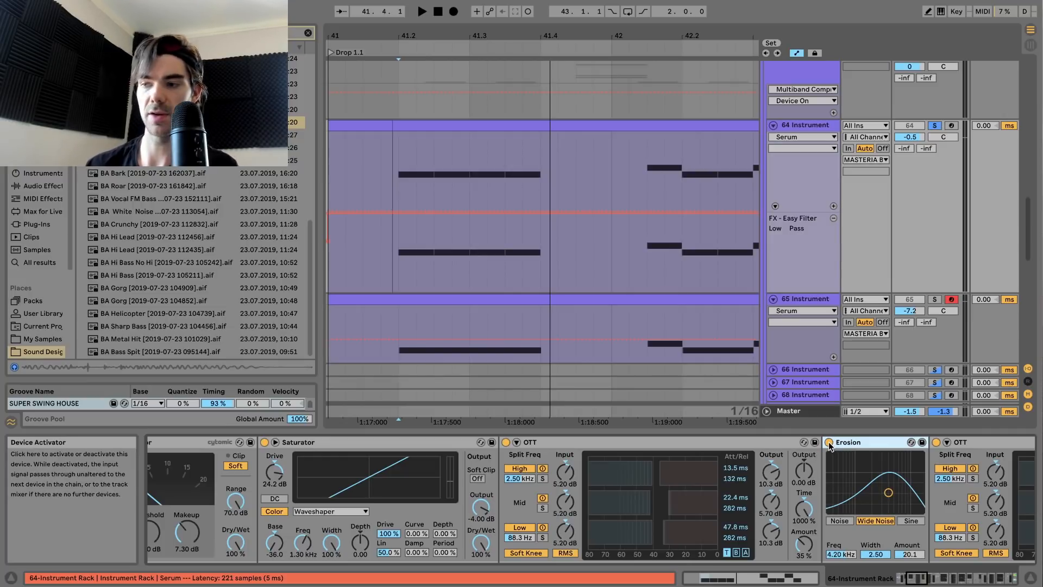
{"action": "key", "text": "space"}
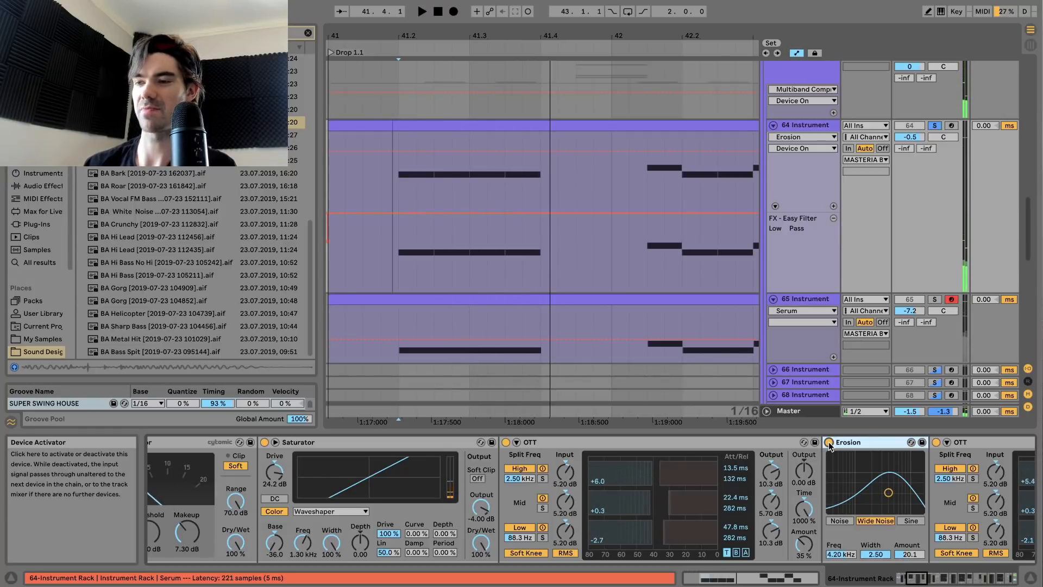
{"action": "scroll", "coordinate": [924, 491], "scroll_direction": "right", "scroll_amount": 5}
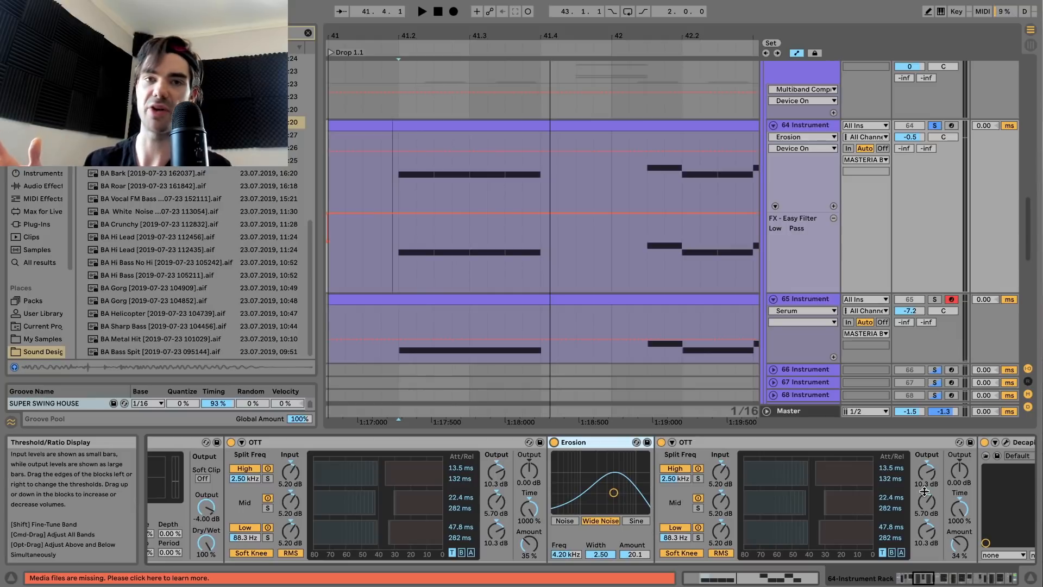
{"action": "scroll", "coordinate": [924, 491], "scroll_direction": "right", "scroll_amount": 10}
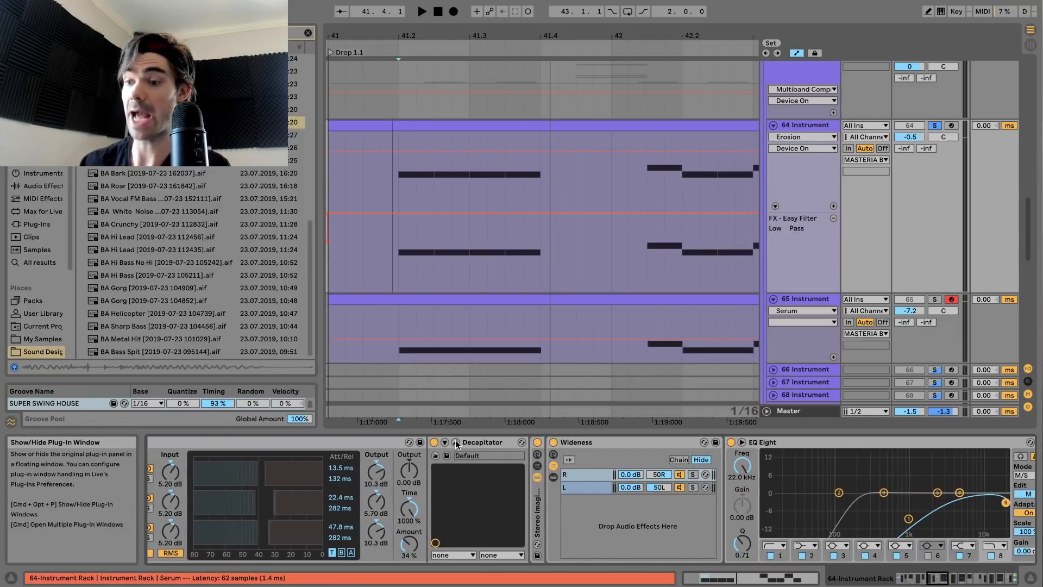
Open and close the second chain's Decapitator window, and view the Wideness rack and EQ Eight that follow it
{"action": "left_click", "coordinate": [456, 442]}
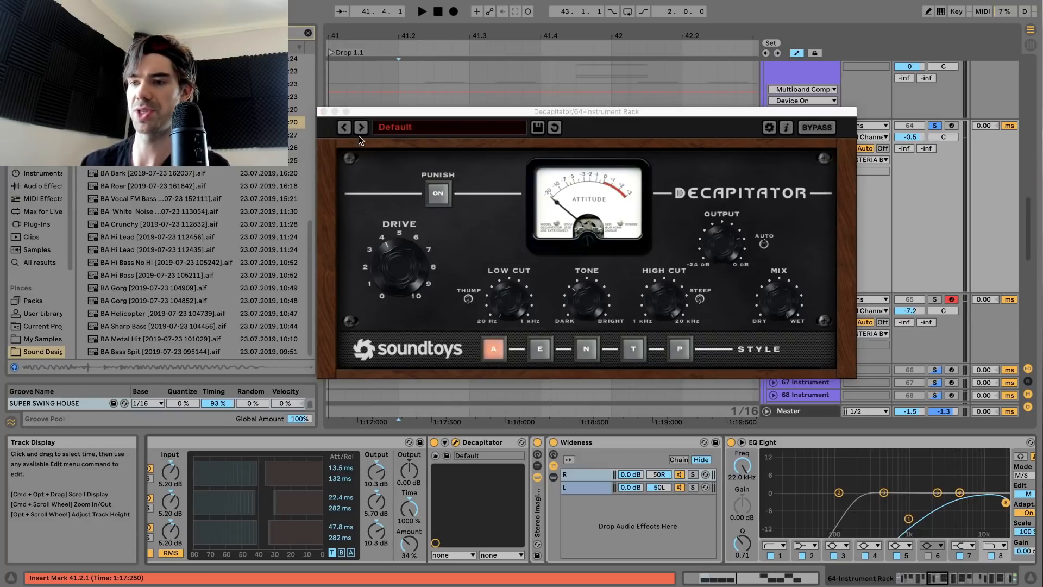
{"action": "left_click", "coordinate": [323, 112]}
{"action": "scroll", "coordinate": [957, 490], "scroll_direction": "right", "scroll_amount": 10}
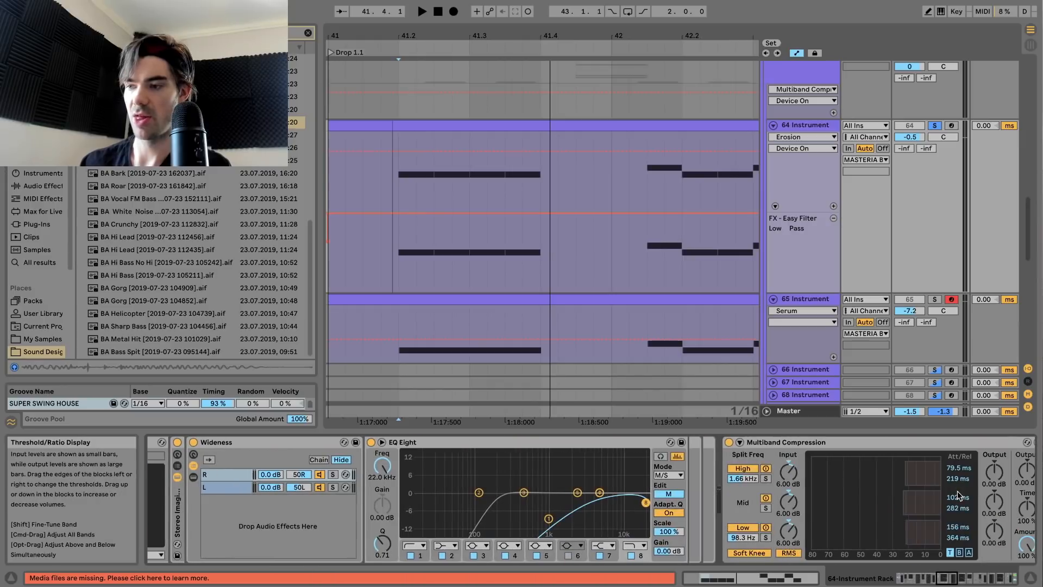
{"action": "scroll", "coordinate": [957, 493], "scroll_direction": "left", "scroll_amount": 10}
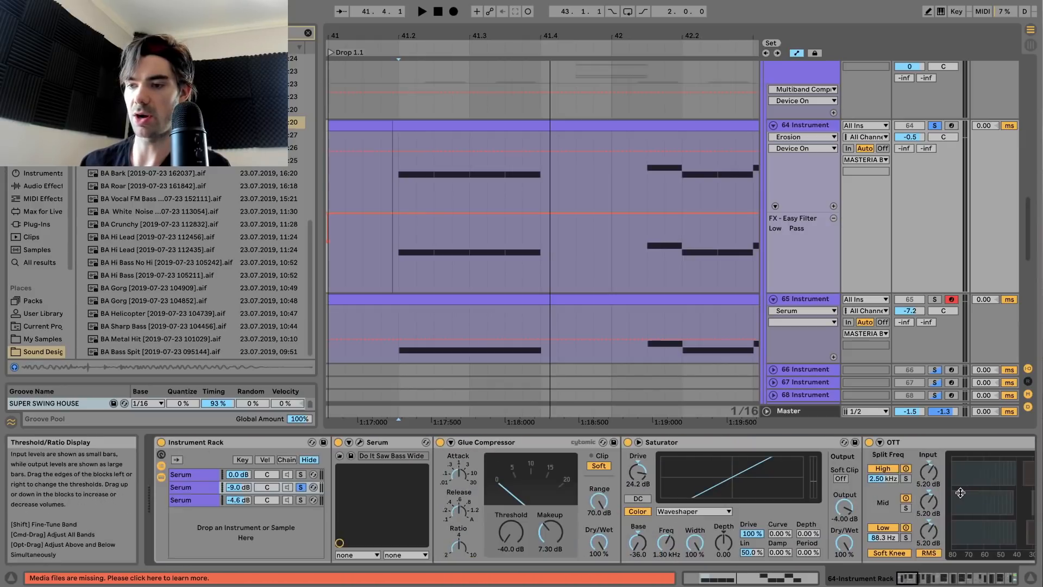
Solo the first Serum chain and the third one in turn during playback, and clear the chain solo
{"action": "left_click", "coordinate": [300, 474]}
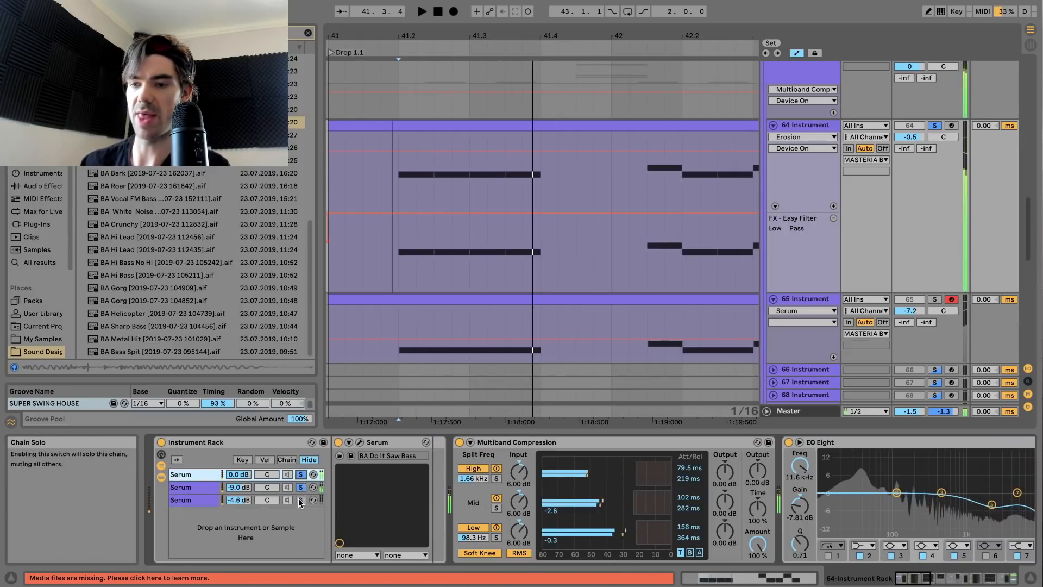
{"action": "left_click", "coordinate": [301, 500]}
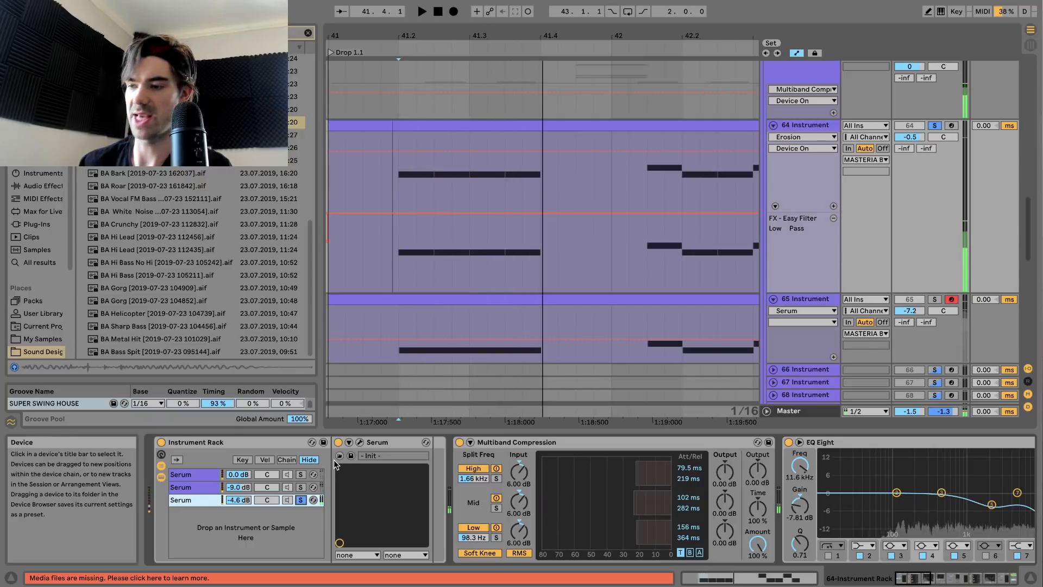
{"action": "key", "text": "space"}
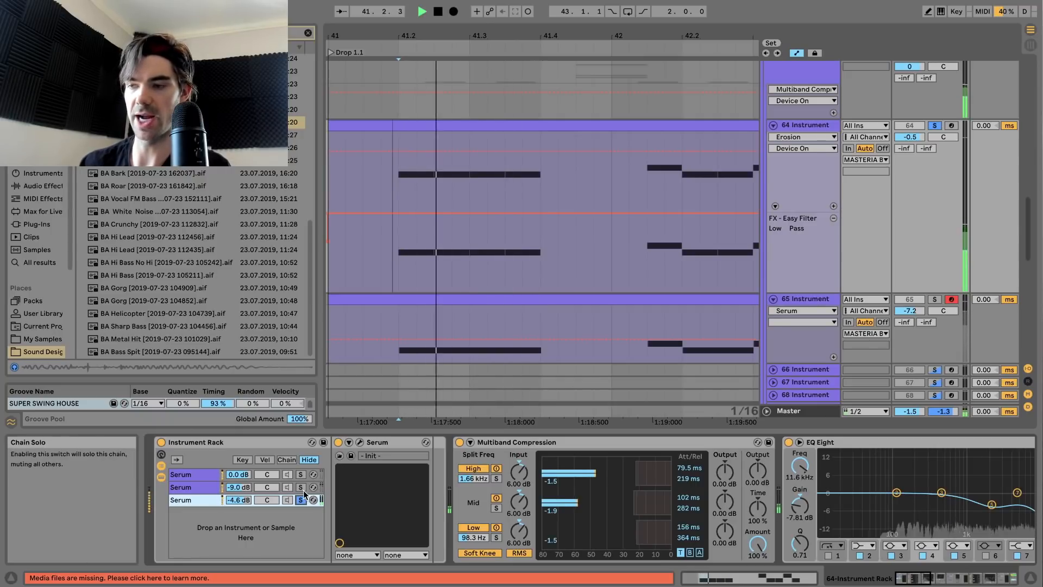
{"action": "left_click", "coordinate": [300, 499]}
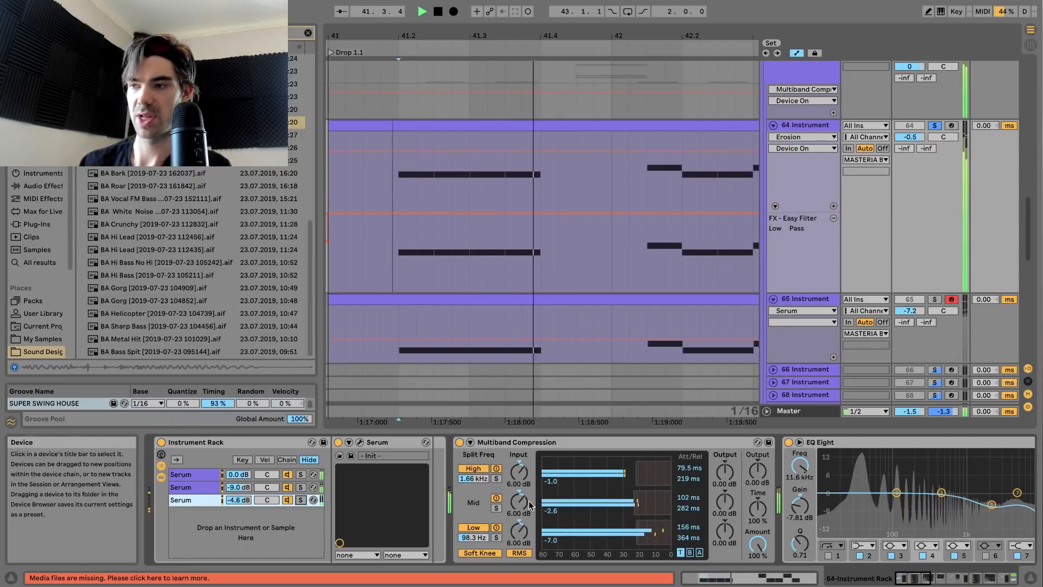
Mute and reactivate the third Serum chain, playing the rack each time to compare the sound
{"action": "left_click", "coordinate": [287, 500]}
{"action": "key", "text": "space"}
{"action": "key", "text": "space"}
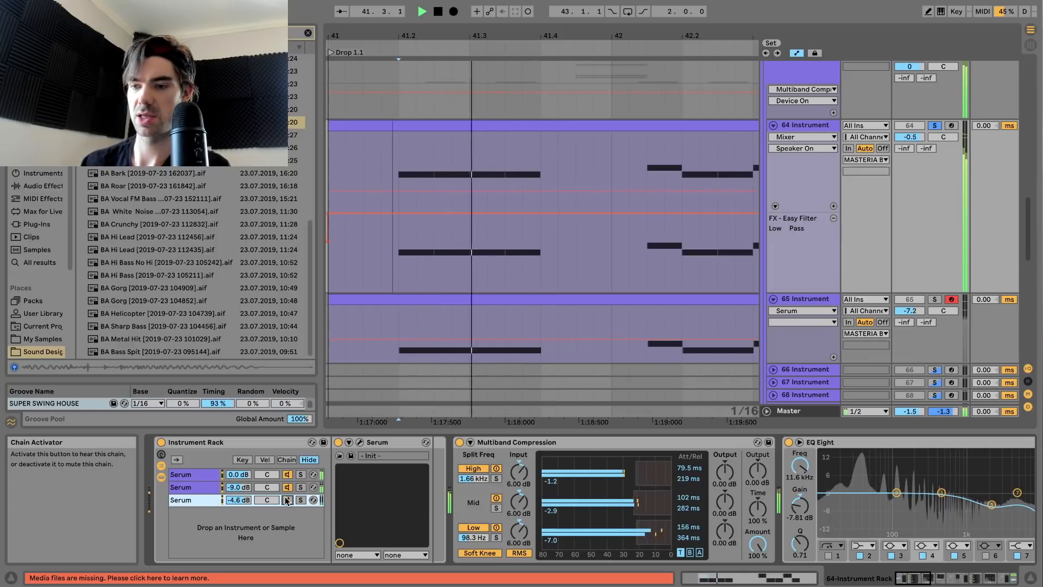
{"action": "left_click", "coordinate": [286, 500]}
{"action": "key", "text": "space"}
{"action": "key", "text": "space"}
{"action": "key", "text": "space"}
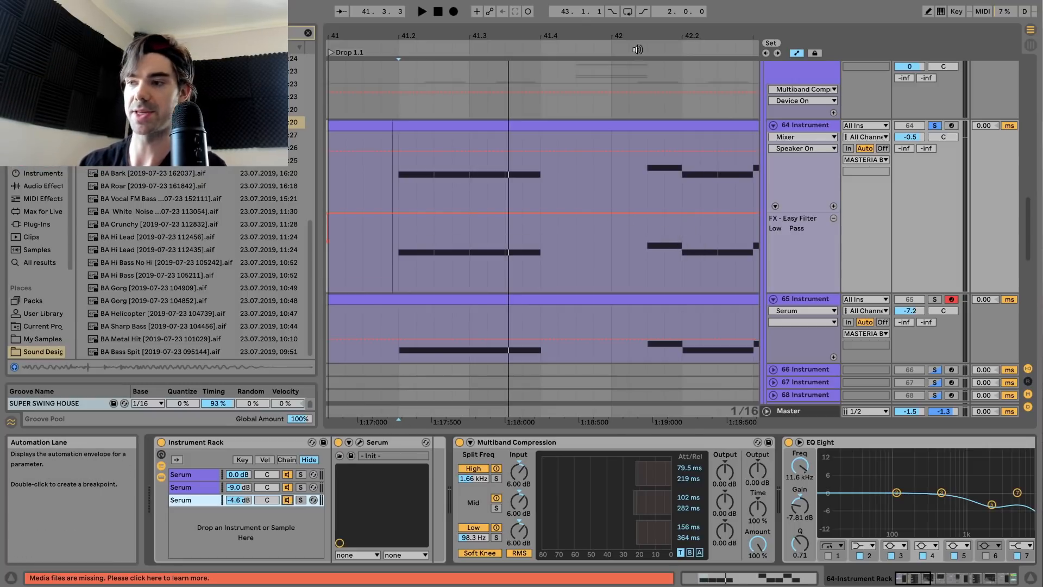
Clear track 64's solo, select track 65 Instrument's clip in Drop 1.1, and play the tracks together through bar 42
{"action": "mouse_move", "coordinate": [555, 33]}
{"action": "left_mouse_down"}
{"action": "mouse_move", "coordinate": [554, 12]}
{"action": "mouse_move", "coordinate": [554, 36]}
{"action": "left_mouse_up"}
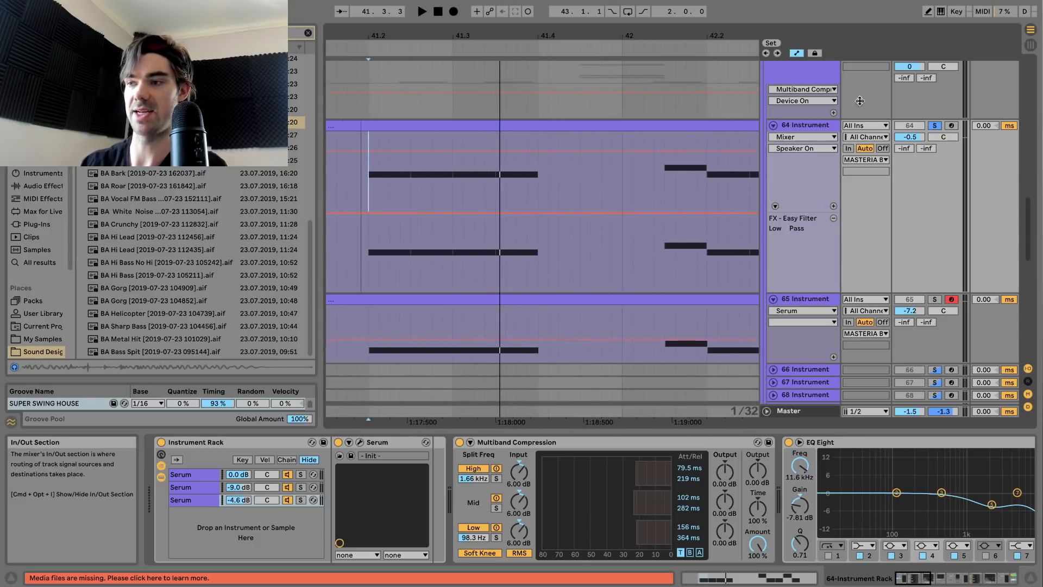
{"action": "left_click", "coordinate": [932, 126]}
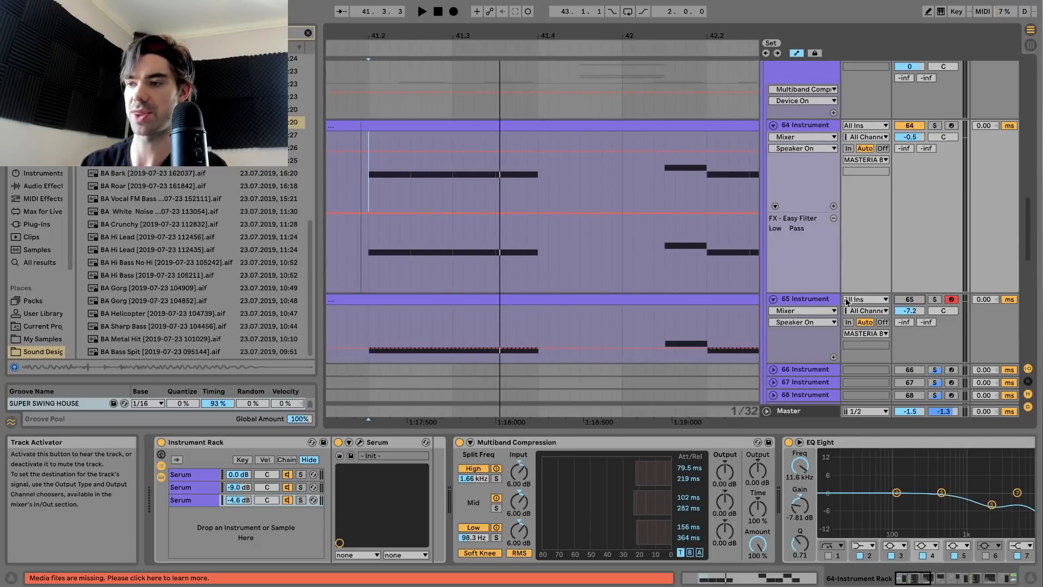
{"action": "left_click", "coordinate": [806, 299]}
{"action": "left_click", "coordinate": [465, 298]}
{"action": "key", "text": "space"}
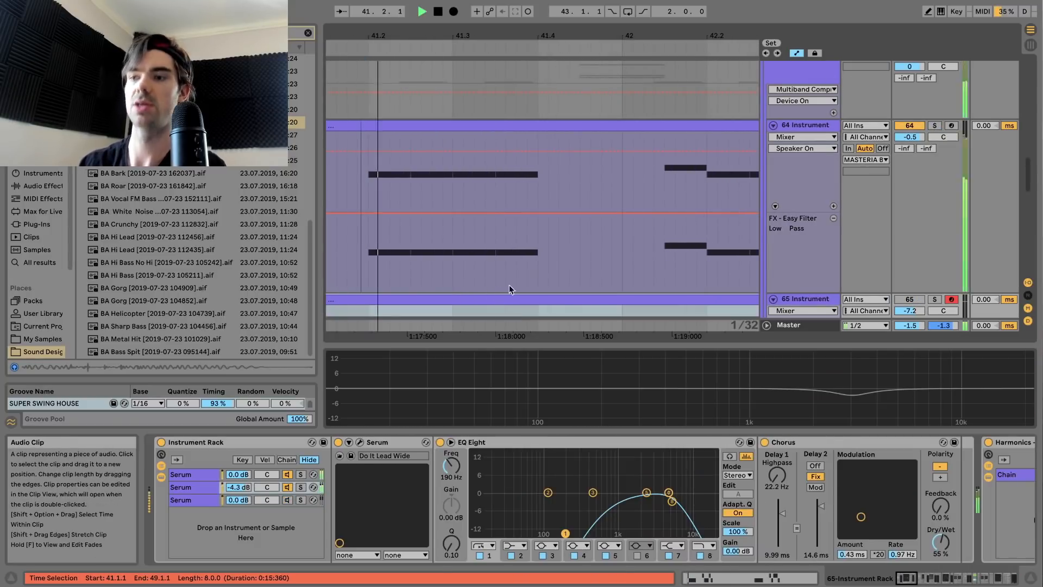
{"action": "left_click_drag", "start_coordinate": [500, 36], "coordinate": [500, 14]}
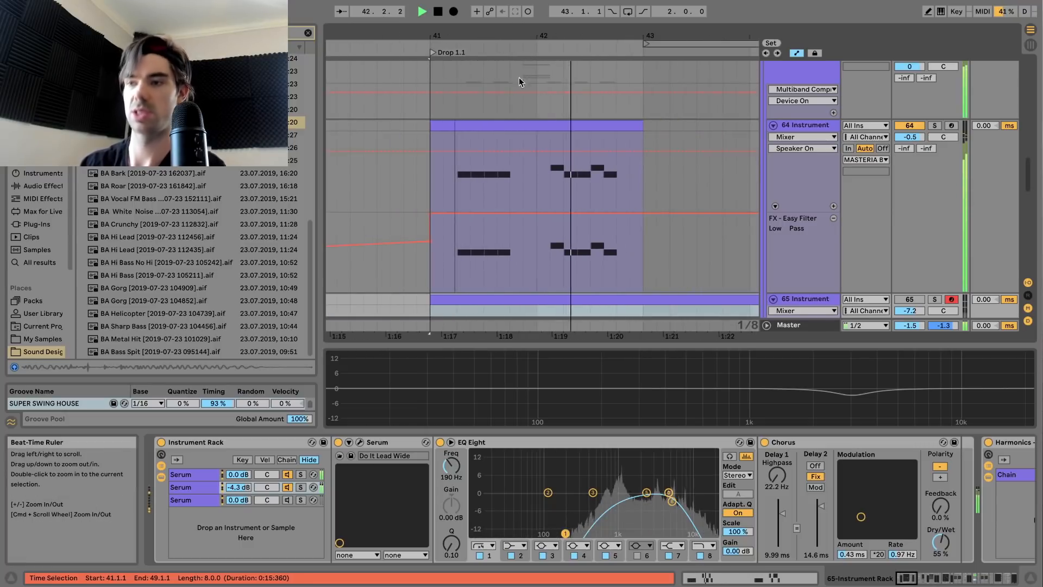
{"action": "scroll", "coordinate": [654, 189], "scroll_direction": "down", "scroll_amount": 3}
{"action": "key", "text": "space"}
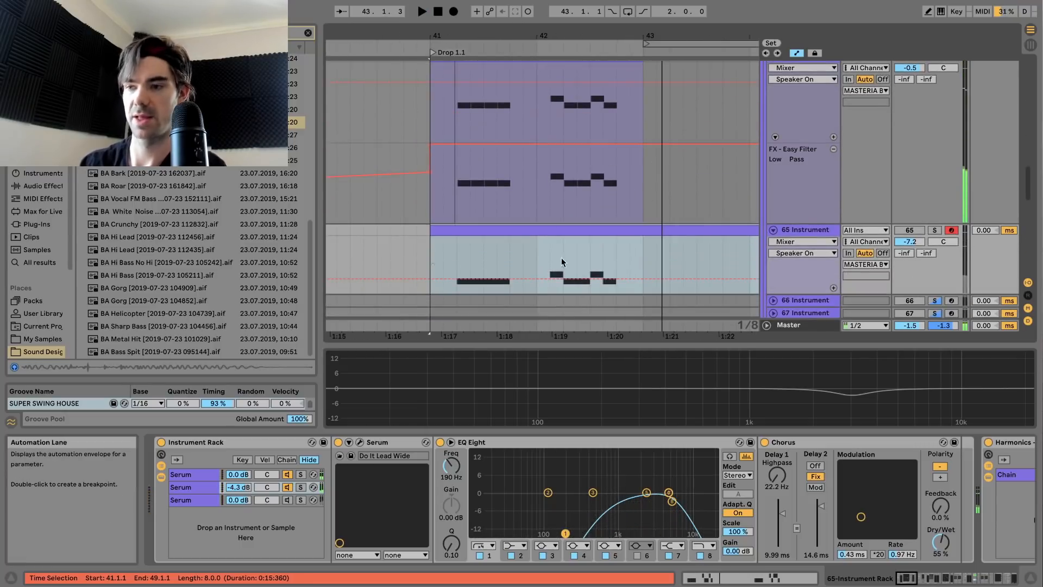
Solo and play track 65 Instrument, and open the first chain's Serum window to examine the Do It Lead patch
{"action": "left_click", "coordinate": [909, 230]}
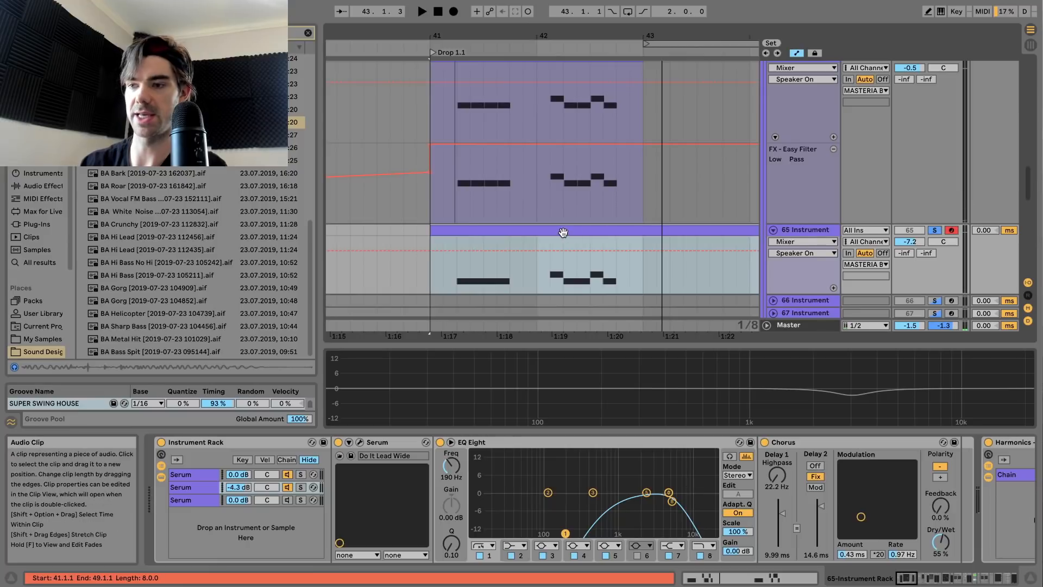
{"action": "key", "text": "space"}
{"action": "left_click_drag", "start_coordinate": [477, 36], "coordinate": [477, 58]}
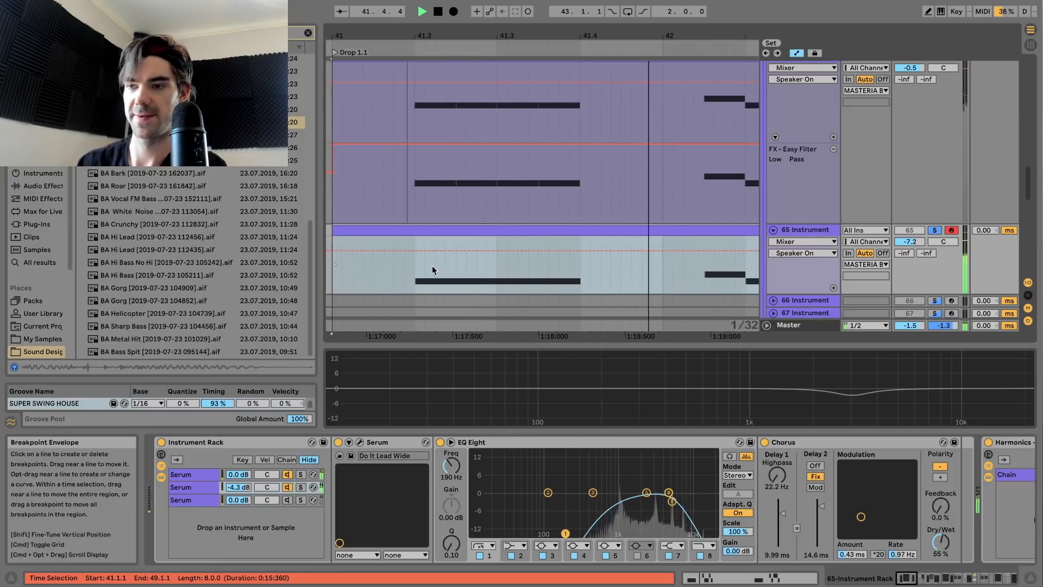
{"action": "left_click", "coordinate": [411, 275]}
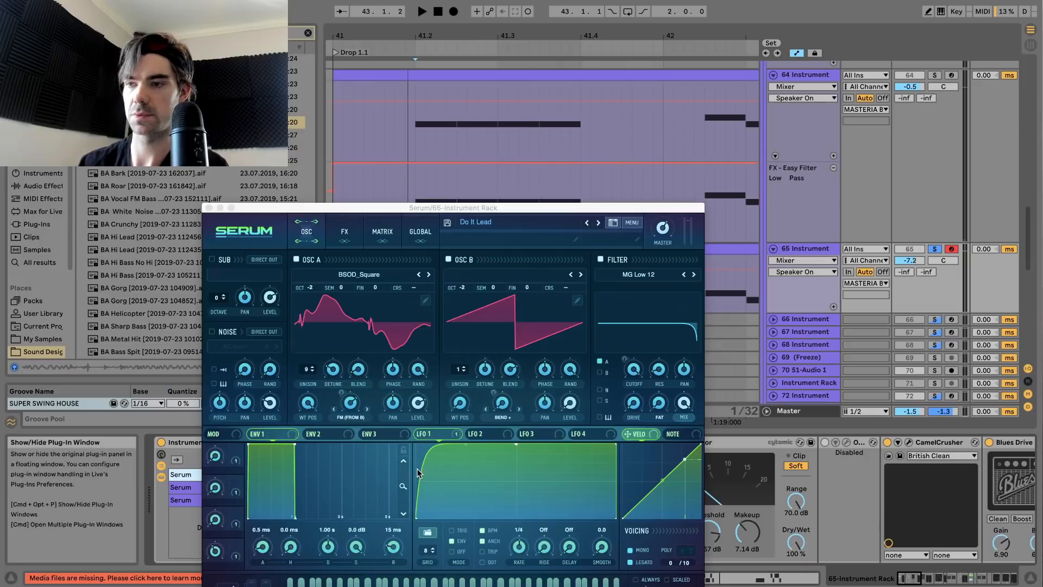
{"action": "key", "text": "space"}
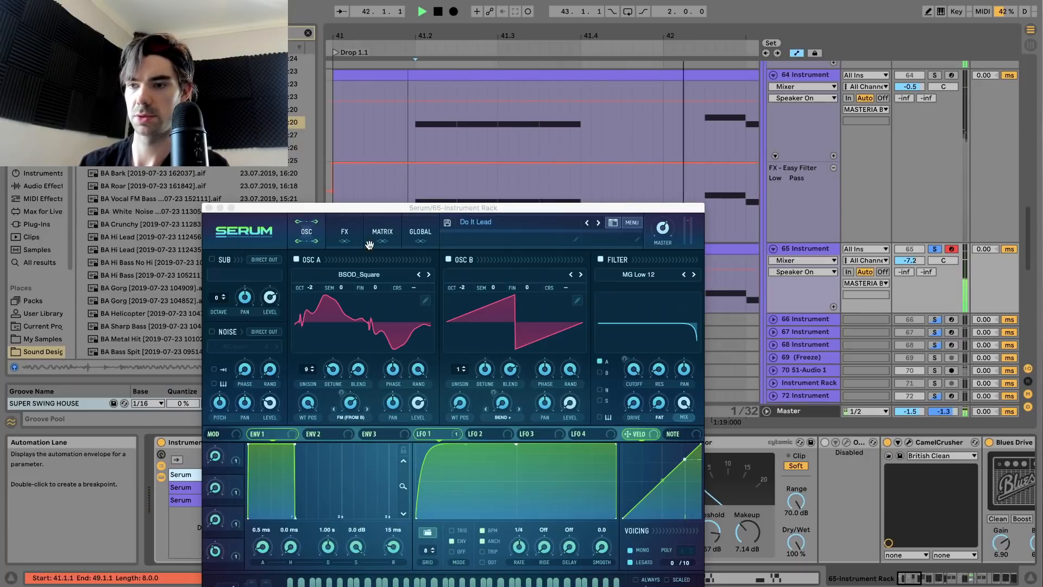
Examine the effects page of the Do It Lead patch with a short playback, and close its Serum window
{"action": "left_click_drag", "start_coordinate": [412, 208], "coordinate": [413, 120]}
{"action": "key", "text": "space"}
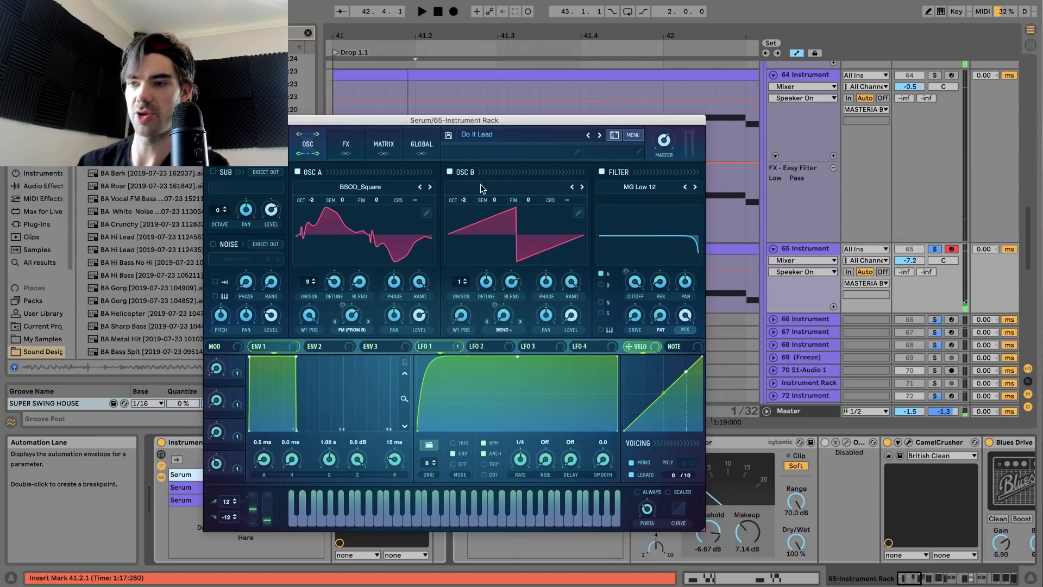
{"action": "left_click", "coordinate": [343, 147]}
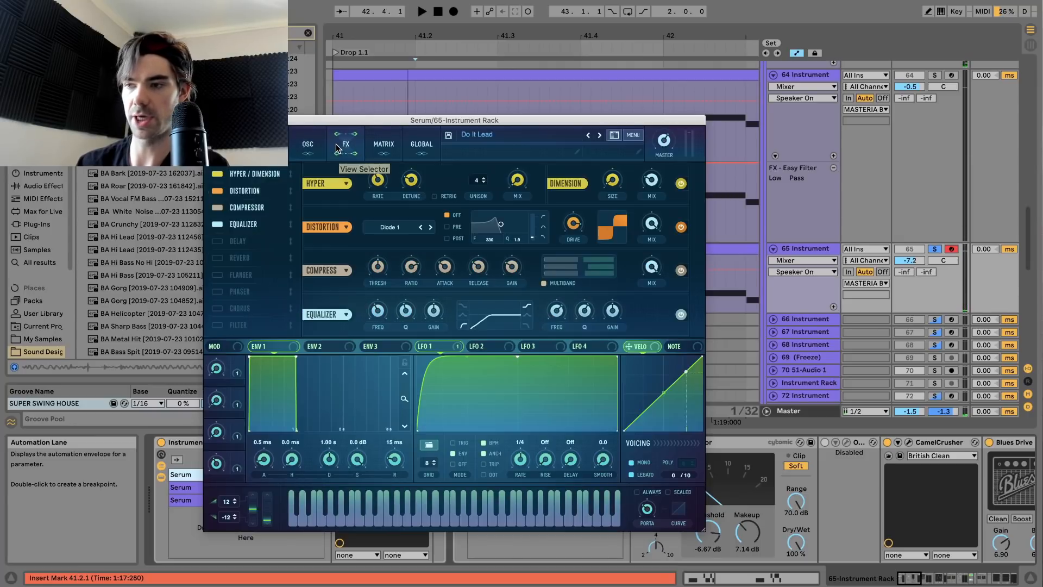
{"action": "key", "text": "space"}
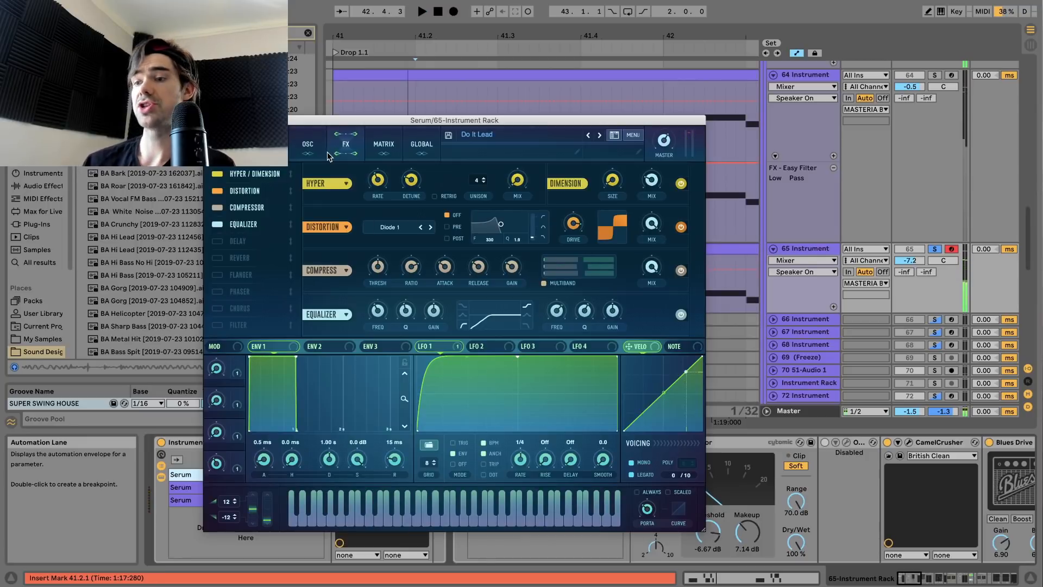
{"action": "left_click", "coordinate": [210, 121]}
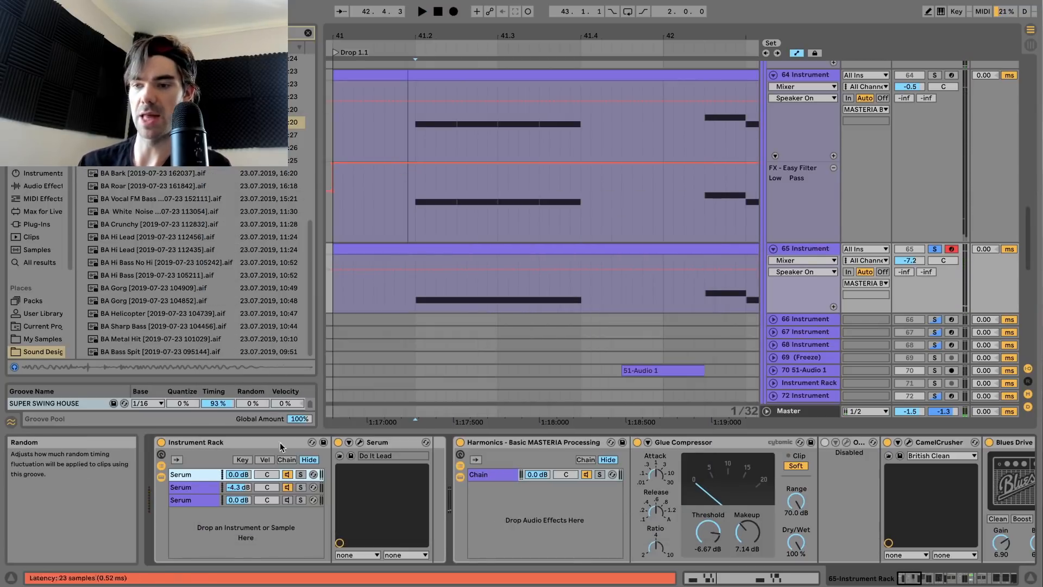
Solo and play the rack's second Serum chain, and open its Do It Lead Wide patch window
{"action": "left_click", "coordinate": [176, 490]}
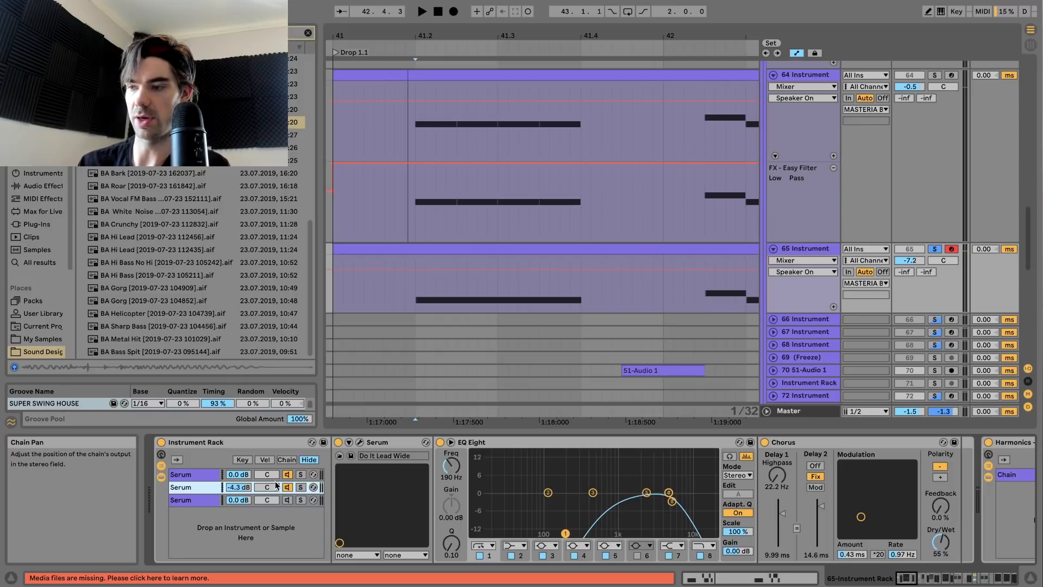
{"action": "left_click", "coordinate": [301, 487]}
{"action": "key", "text": "space"}
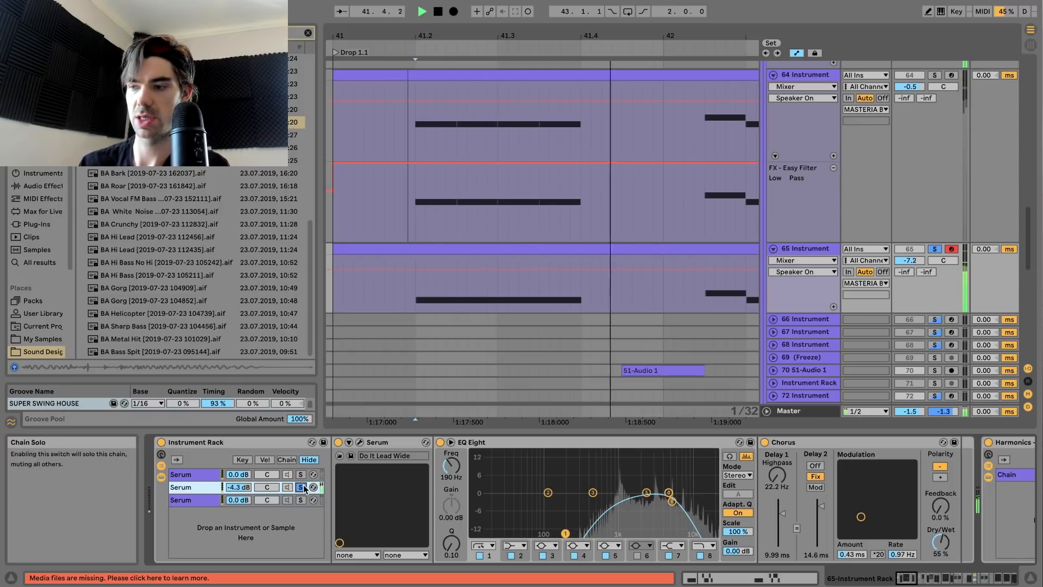
{"action": "key", "text": "space"}
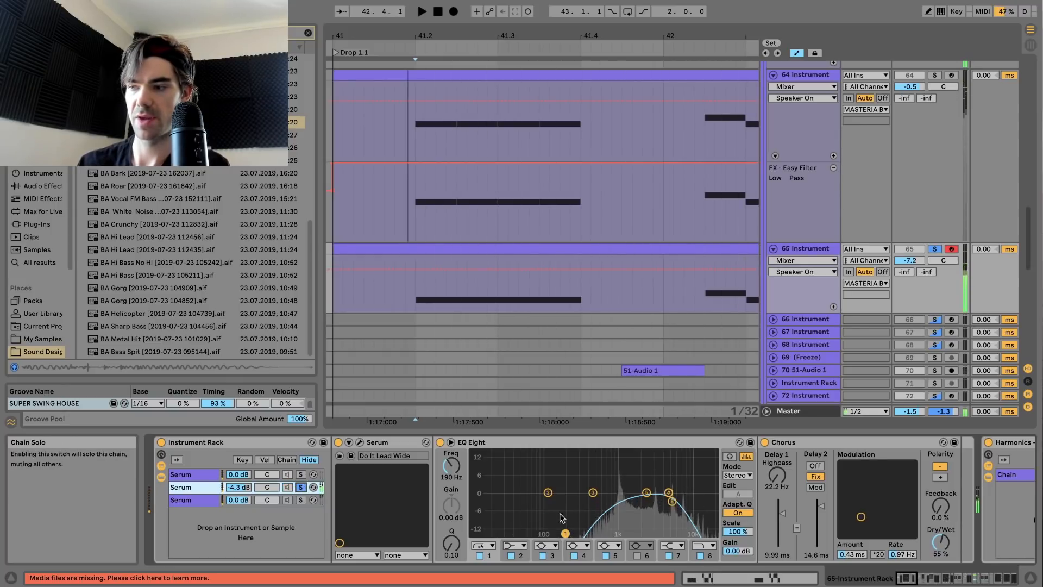
{"action": "left_click", "coordinate": [350, 443]}
{"action": "key", "text": "space"}
{"action": "key", "text": "space"}
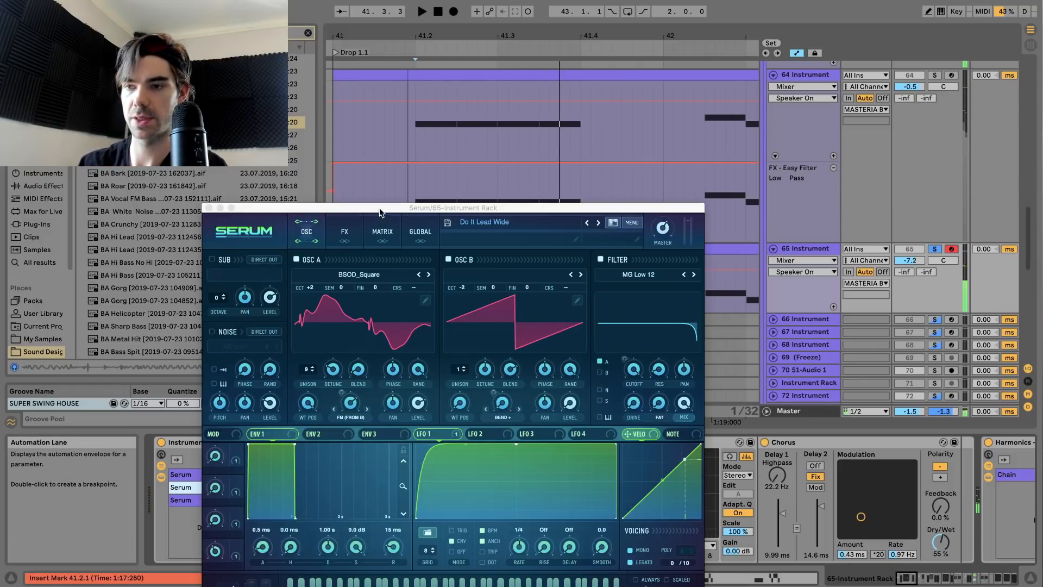
Show the first chain's Do It Lead patch beside Do It Lead Wide to compare their oscillator settings during playback
{"action": "left_click_drag", "start_coordinate": [380, 208], "coordinate": [700, 186]}
{"action": "left_click", "coordinate": [188, 475]}
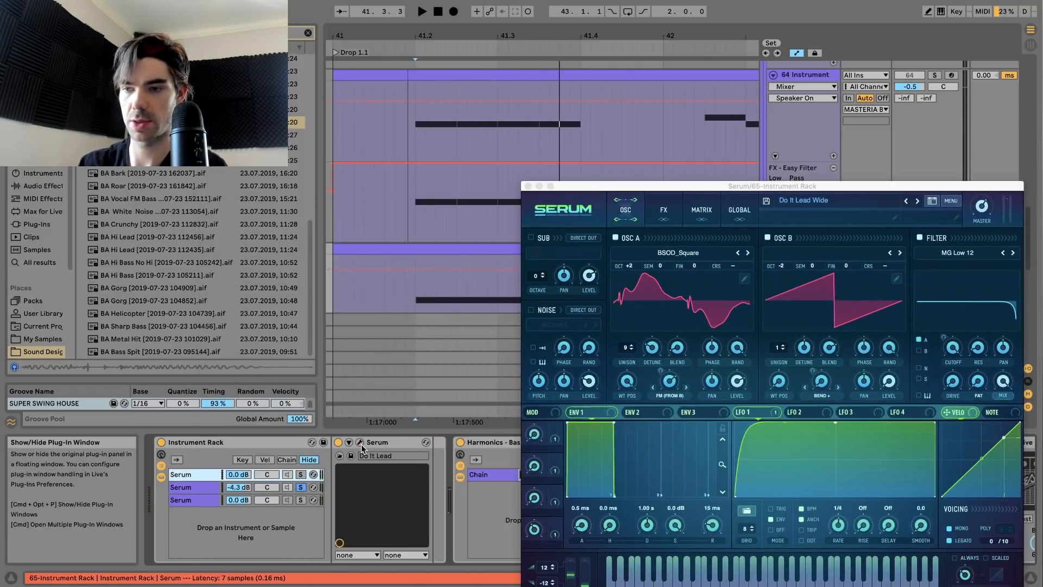
{"action": "left_click", "coordinate": [359, 442]}
{"action": "left_click_drag", "start_coordinate": [427, 128], "coordinate": [298, 101]}
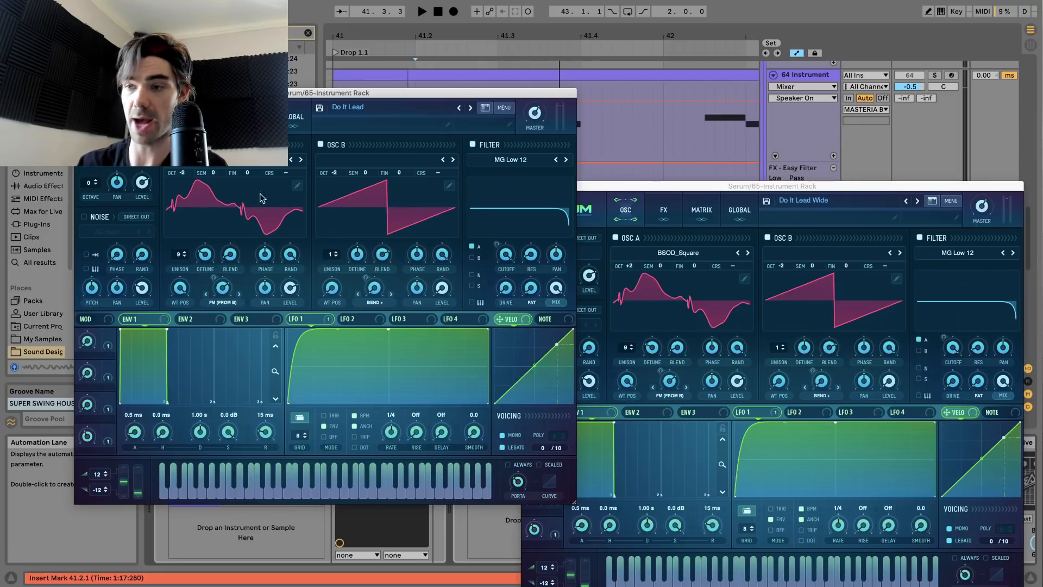
{"action": "left_click", "coordinate": [586, 185]}
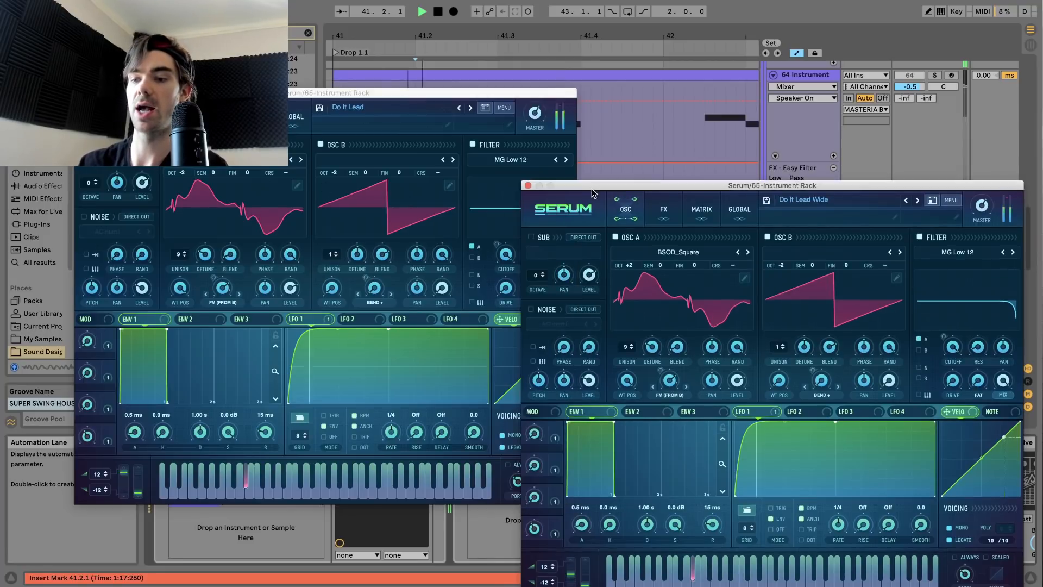
{"action": "left_click_drag", "start_coordinate": [435, 93], "coordinate": [449, 15]}
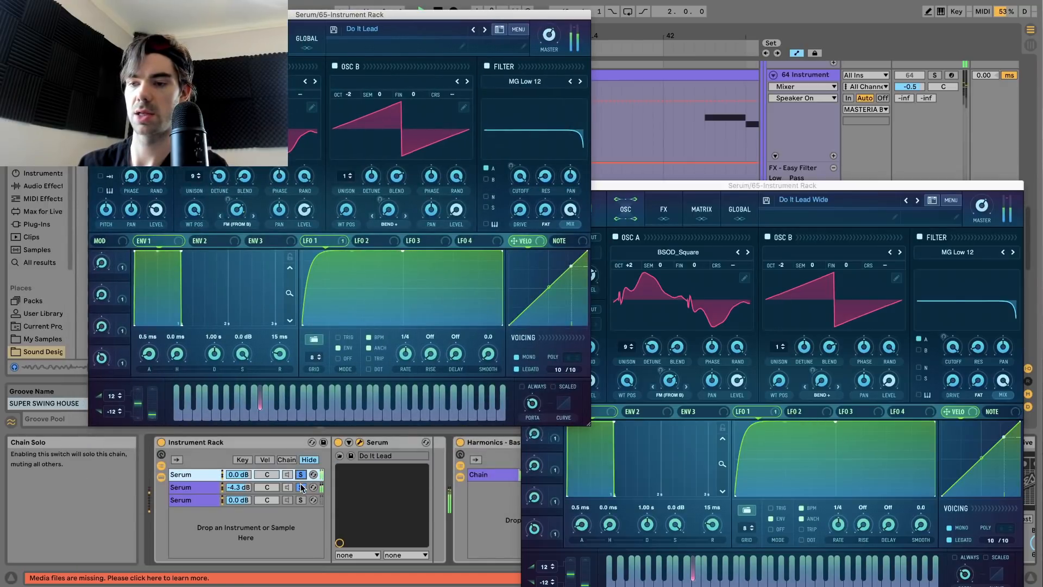
Toggle the second chain's solo to hear the first layer with and without it, and close both Serum windows
{"action": "left_click", "coordinate": [301, 486]}
{"action": "left_click", "coordinate": [301, 487]}
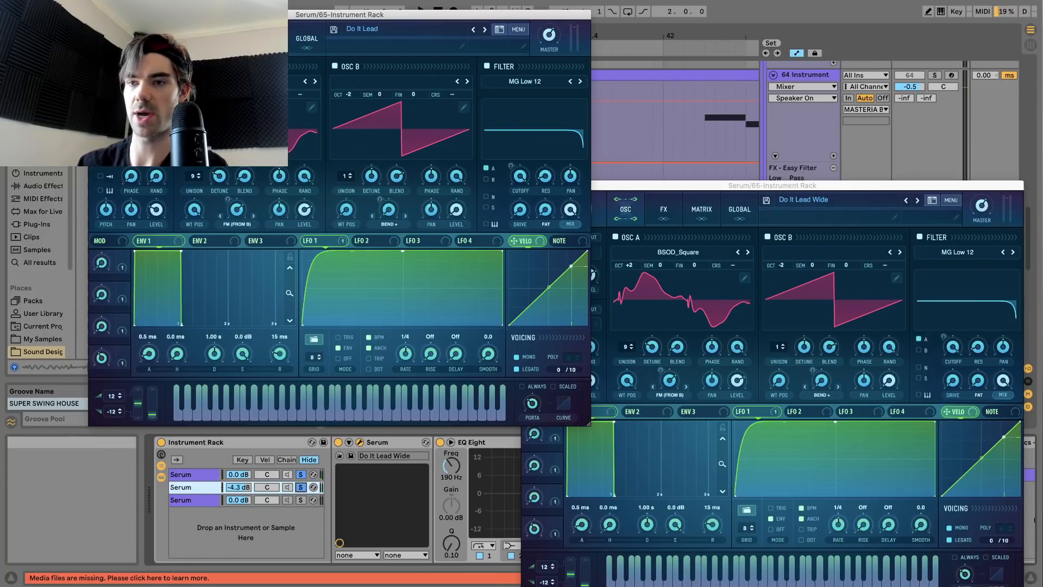
{"action": "left_click", "coordinate": [95, 15]}
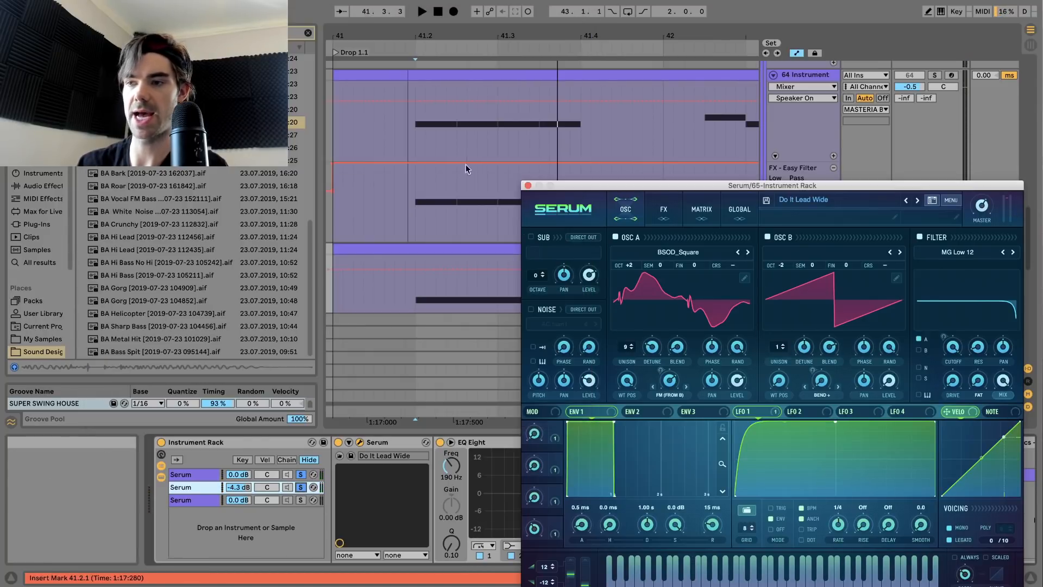
{"action": "left_click", "coordinate": [528, 186]}
Examine the EQ Eight and Chorus devices that process the Do It Lead Wide chain
{"action": "scroll", "coordinate": [713, 487], "scroll_direction": "right", "scroll_amount": 5}
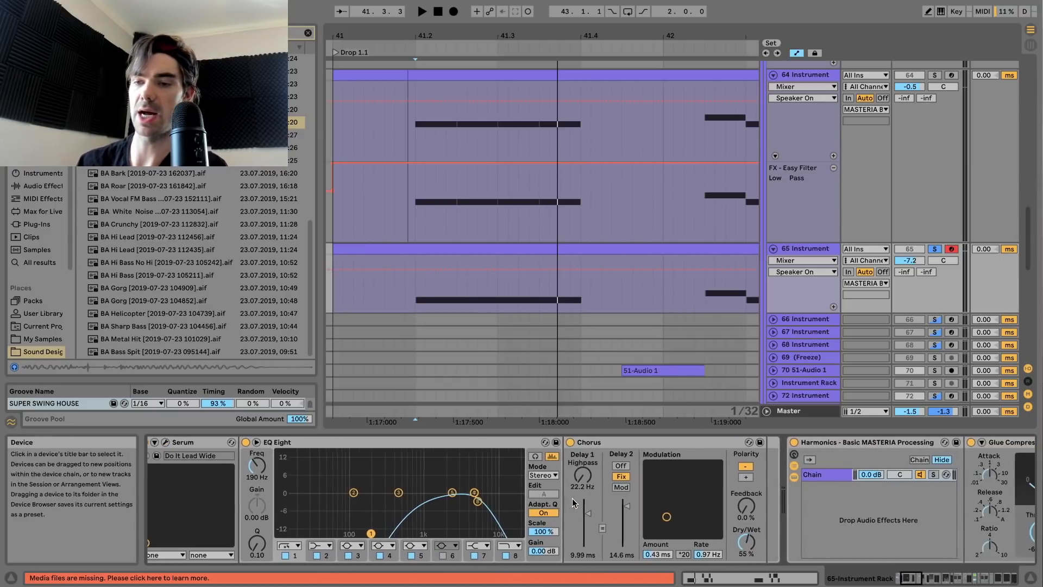
{"action": "scroll", "coordinate": [485, 516], "scroll_direction": "left", "scroll_amount": 3}
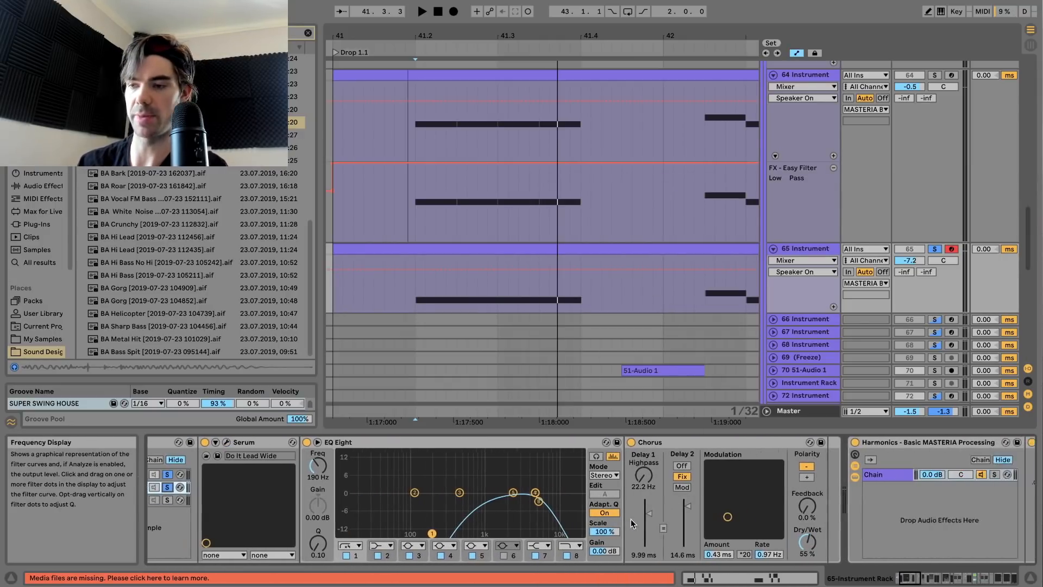
{"action": "scroll", "coordinate": [631, 522], "scroll_direction": "right", "scroll_amount": 5}
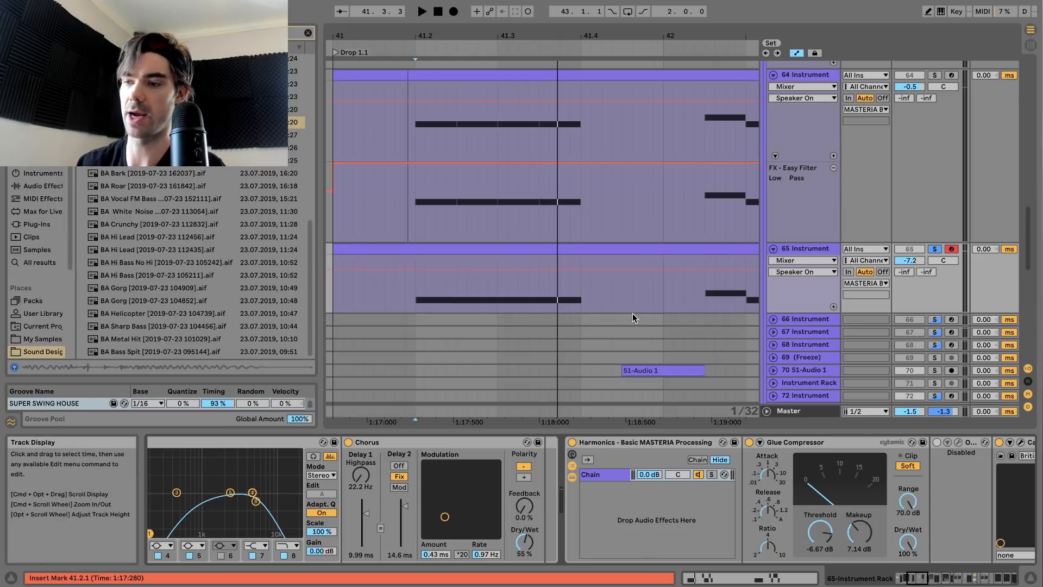
Open track 65 Instrument's clip in Drop 1.1 and display the track's Serum Pitch Bend automation
{"action": "scroll", "coordinate": [632, 313], "scroll_direction": "right", "scroll_amount": 4}
{"action": "double_click", "coordinate": [540, 249]}
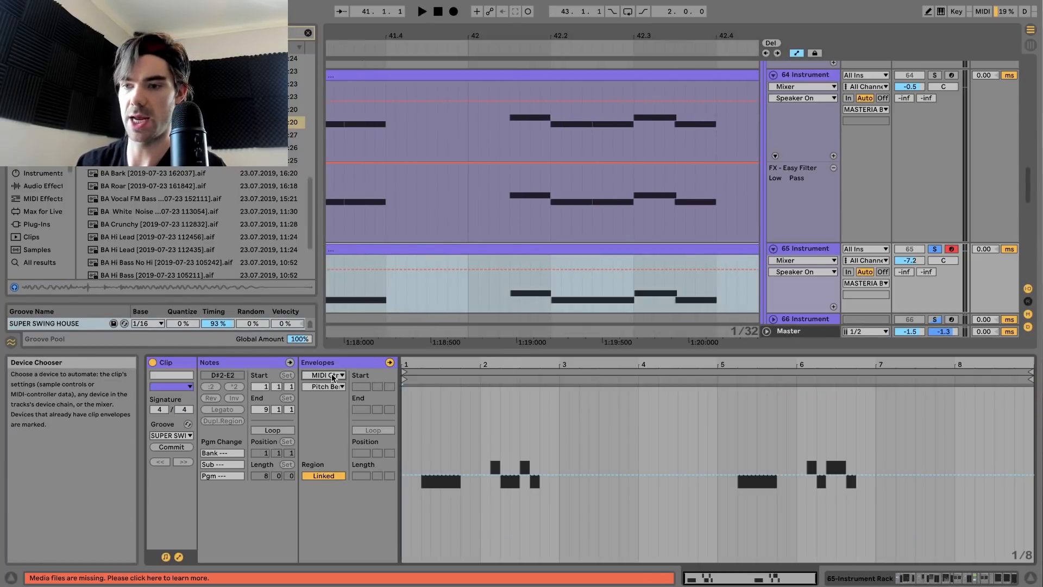
{"action": "left_click", "coordinate": [332, 376]}
{"action": "left_click", "coordinate": [332, 376]}
{"action": "left_click", "coordinate": [829, 271]}
{"action": "left_click", "coordinate": [826, 264]}
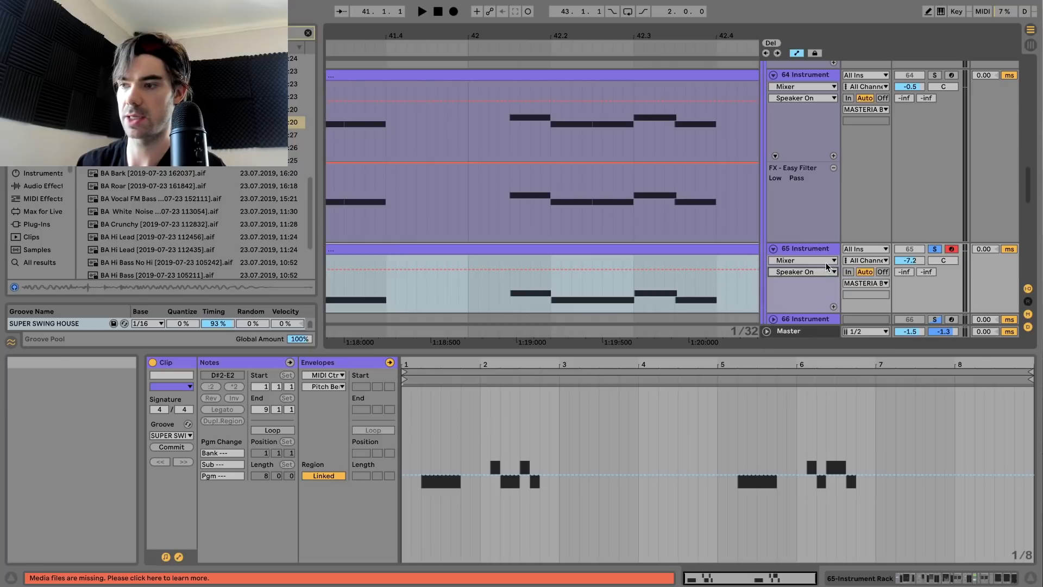
{"action": "left_click", "coordinate": [828, 267]}
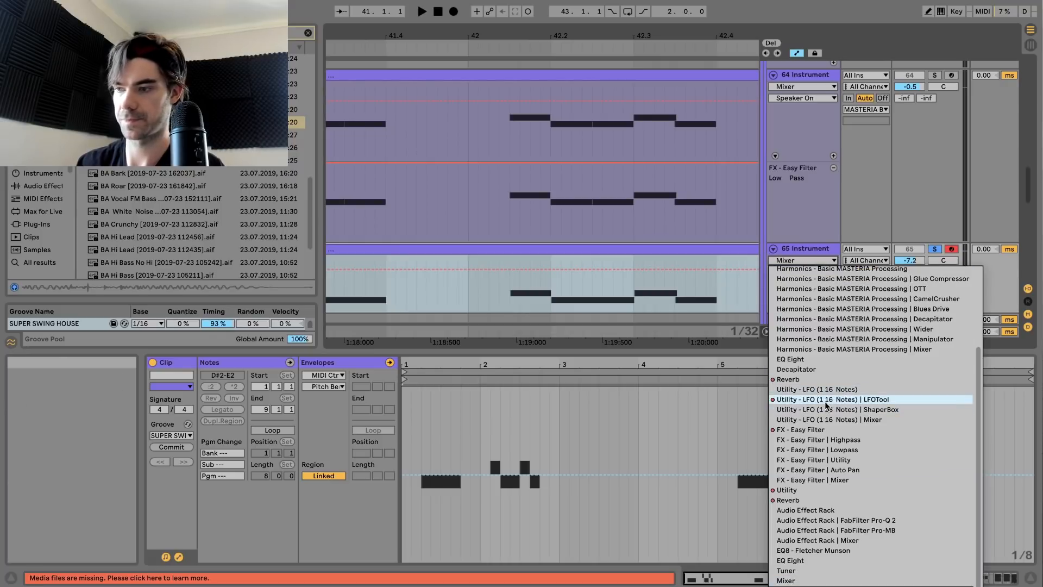
{"action": "scroll", "coordinate": [823, 347], "scroll_direction": "up", "scroll_amount": 5}
{"action": "left_click", "coordinate": [820, 291]}
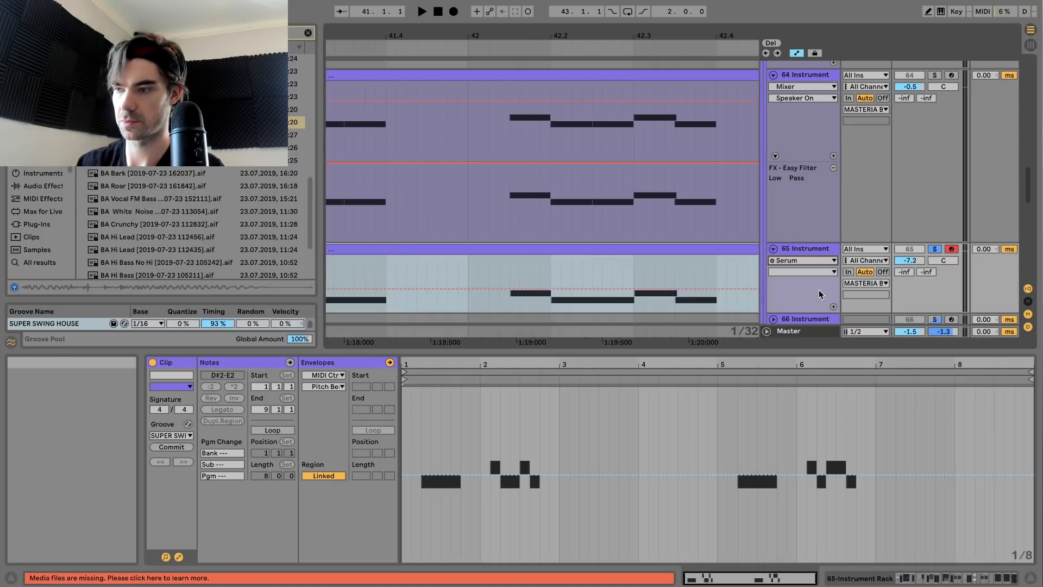
{"action": "left_click", "coordinate": [815, 271]}
{"action": "left_click", "coordinate": [805, 299]}
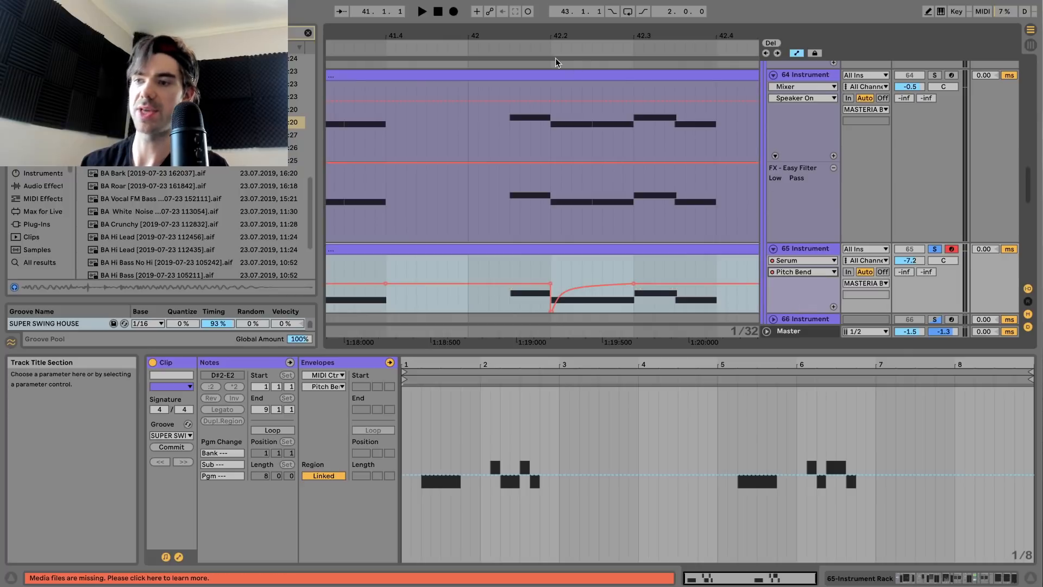
Play track 65 with its Pitch Bend automation deleted between bars 41 and 43, and undo the deletion
{"action": "left_click_drag", "start_coordinate": [550, 37], "coordinate": [550, 13]}
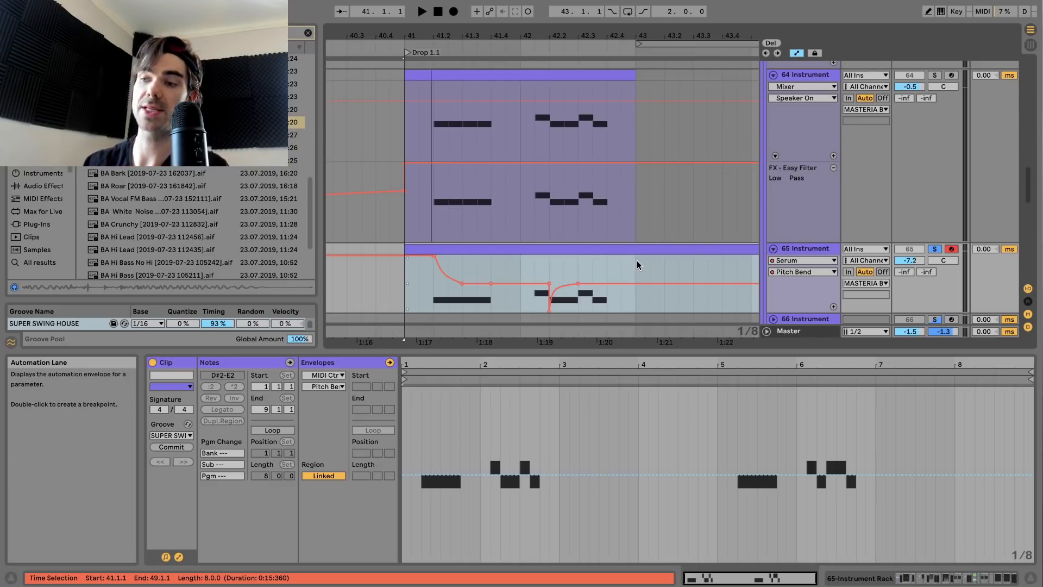
{"action": "left_click_drag", "start_coordinate": [638, 265], "coordinate": [432, 262]}
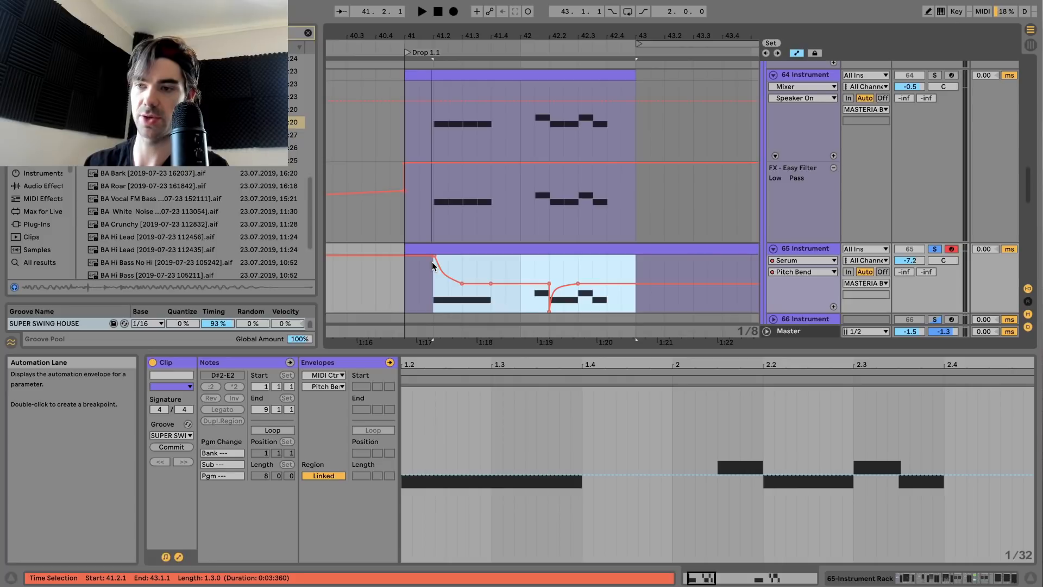
{"action": "key", "text": "Delete"}
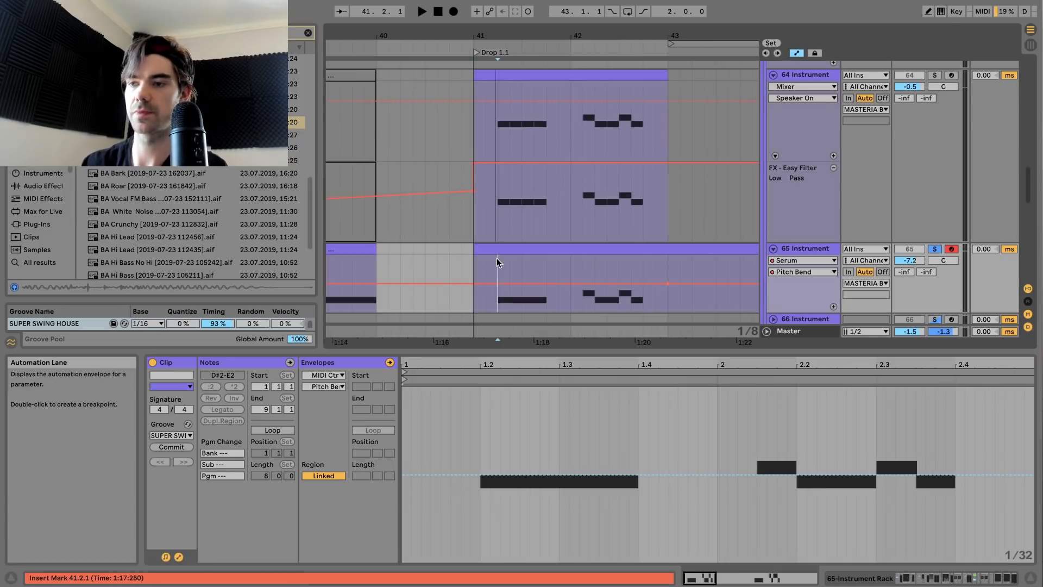
{"action": "key", "text": "space"}
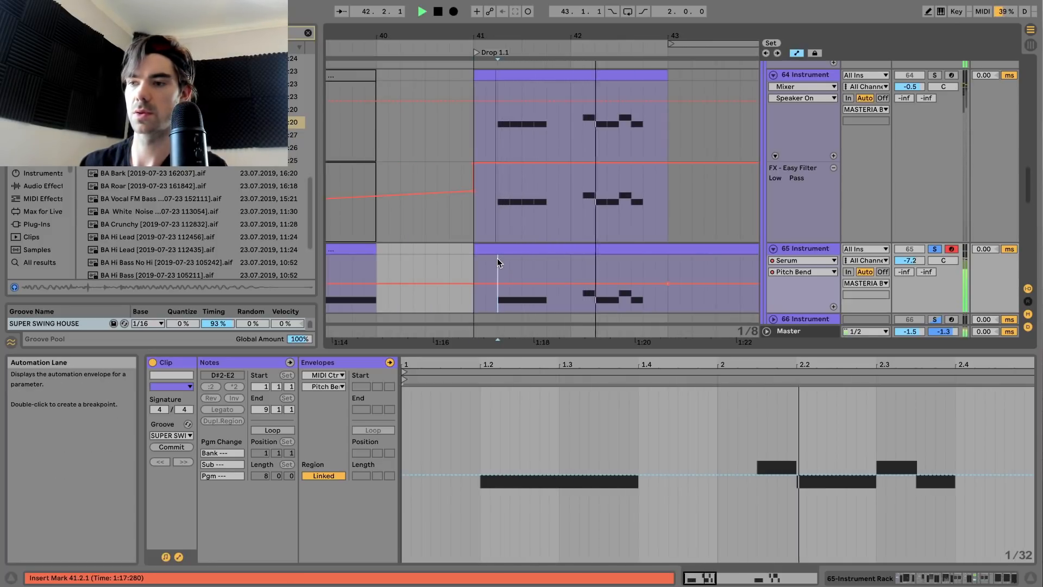
{"action": "key", "text": "space"}
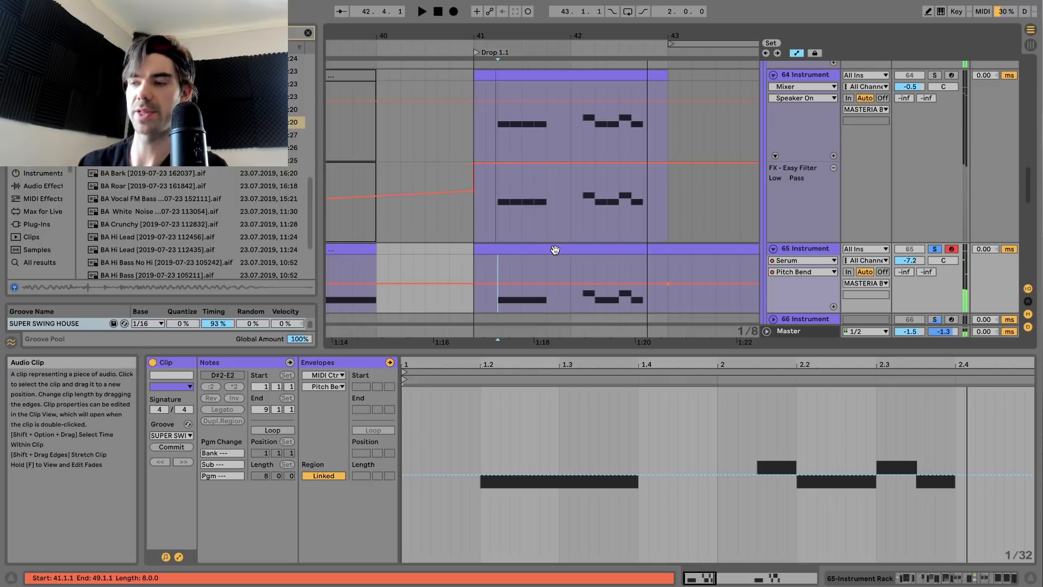
{"action": "key", "text": "super+z"}
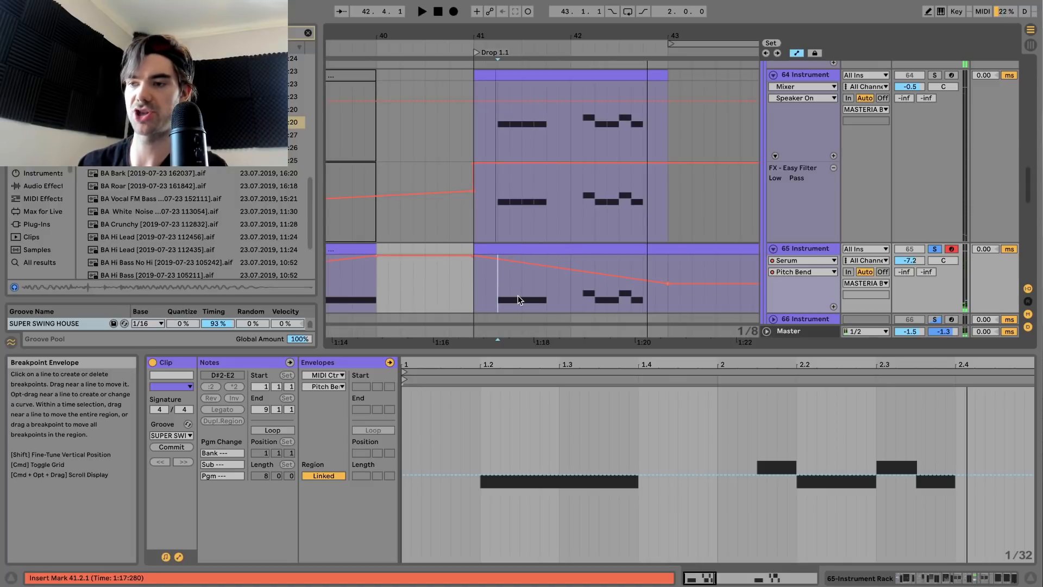
{"action": "key", "text": "super+z"}
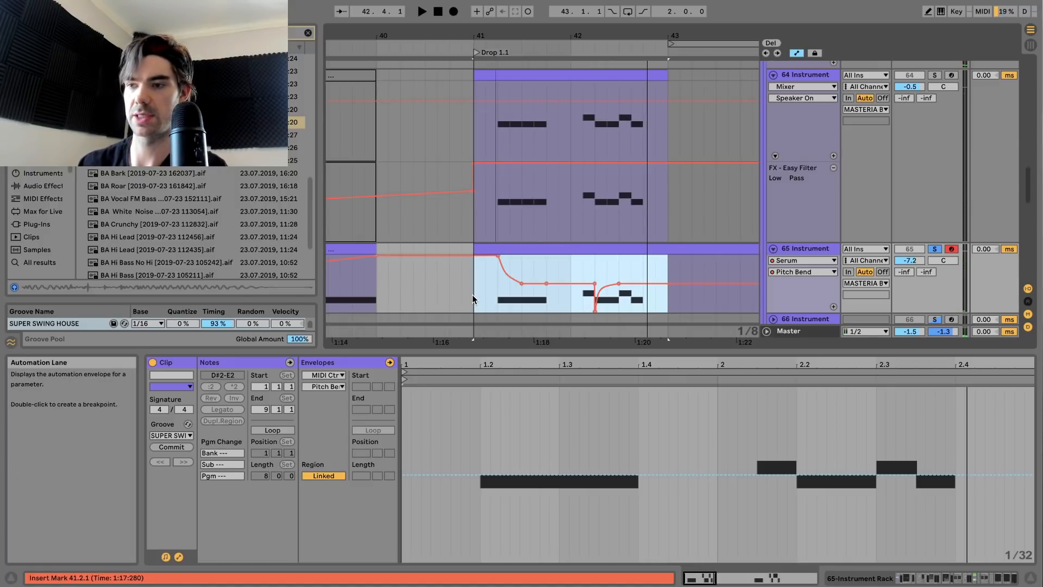
Play track 65 from bar 41 with its Pitch Bend automation in place
{"action": "left_click", "coordinate": [475, 295]}
{"action": "key", "text": "space"}
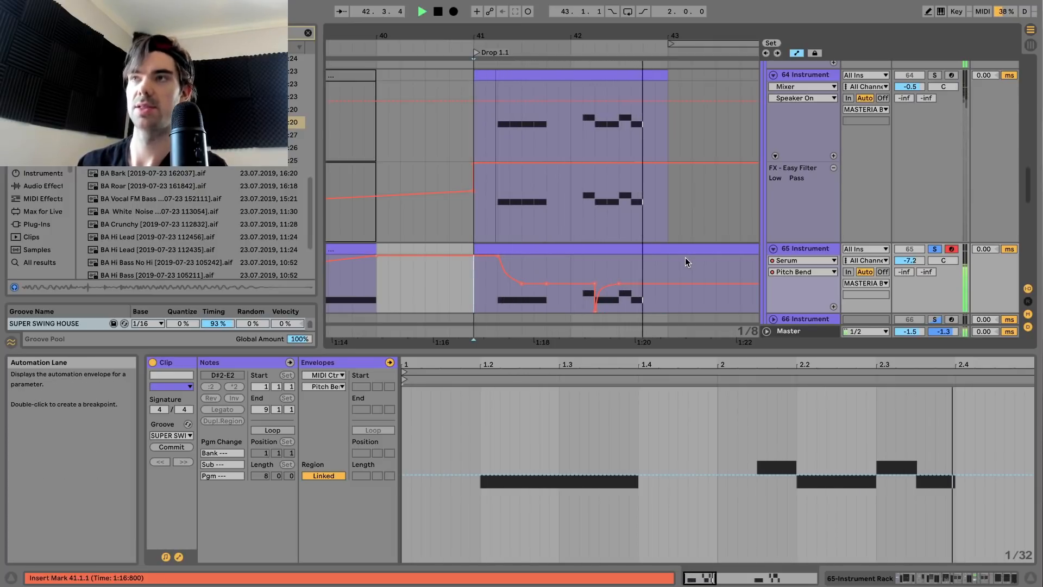
{"action": "key", "text": "space"}
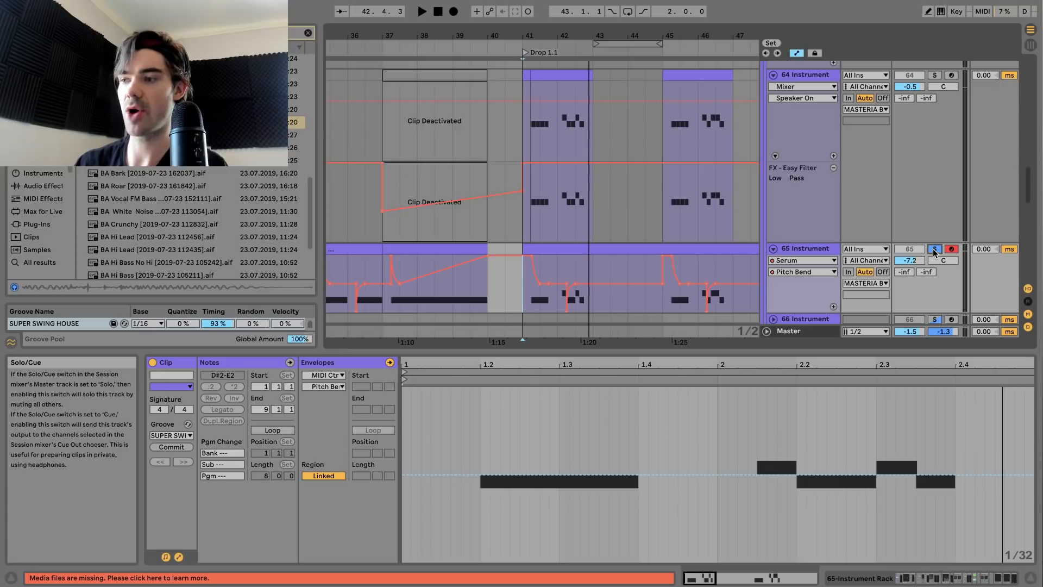
Locate the frozen clip on the BASS_2 track and place the insert marker at 43.1.1
{"action": "left_click", "coordinate": [572, 246]}
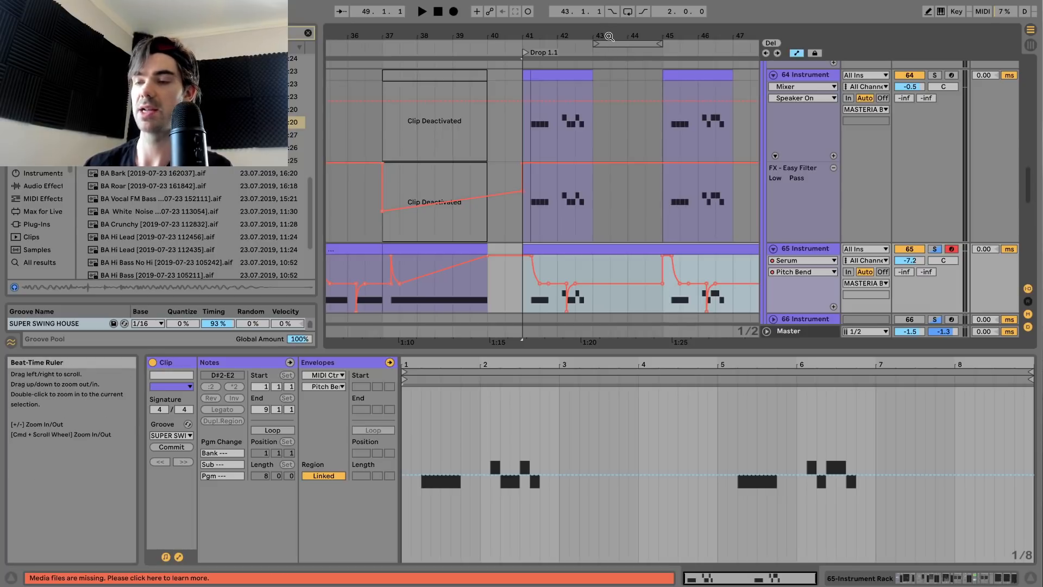
{"action": "left_click_drag", "start_coordinate": [609, 37], "coordinate": [609, 109]}
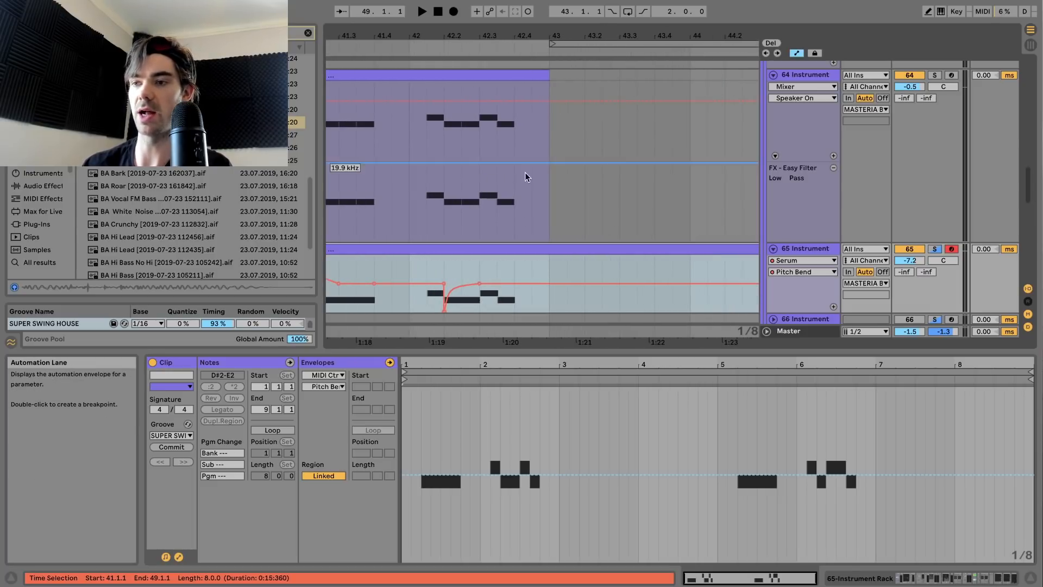
{"action": "scroll", "coordinate": [554, 200], "scroll_direction": "up", "scroll_amount": 10}
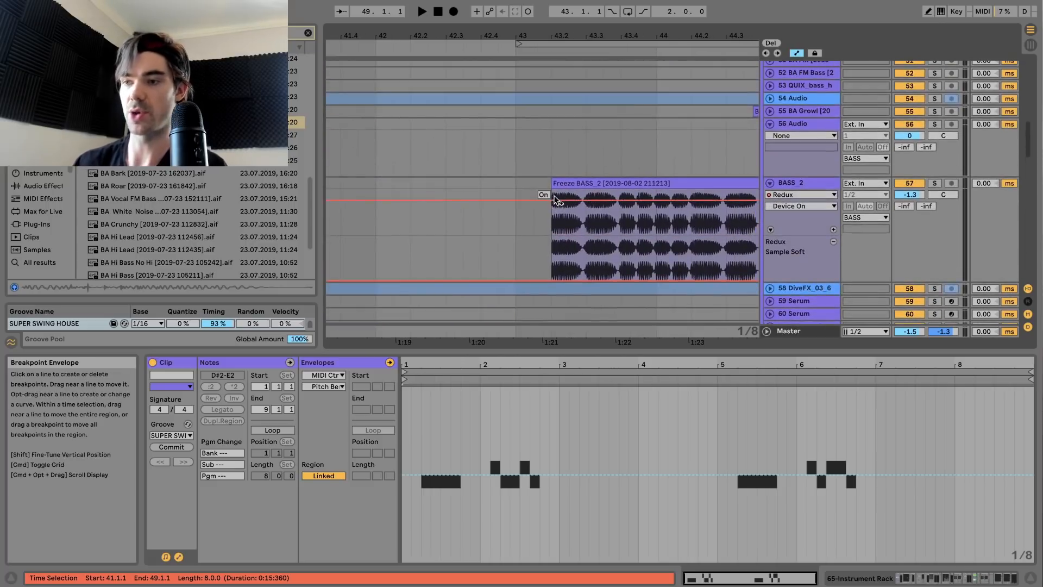
{"action": "scroll", "coordinate": [554, 197], "scroll_direction": "right", "scroll_amount": 4}
{"action": "left_click", "coordinate": [433, 180]}
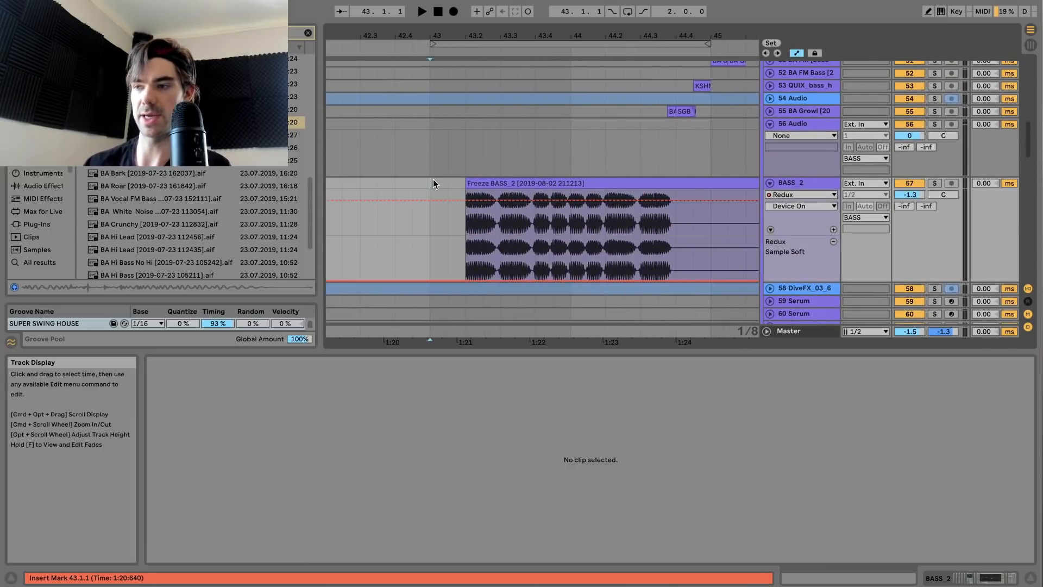
Play the arrangement from 43.1.1, where the frozen BASS_2 clip enters
{"action": "key", "text": "space"}
{"action": "scroll", "coordinate": [594, 172], "scroll_direction": "up", "scroll_amount": 3}
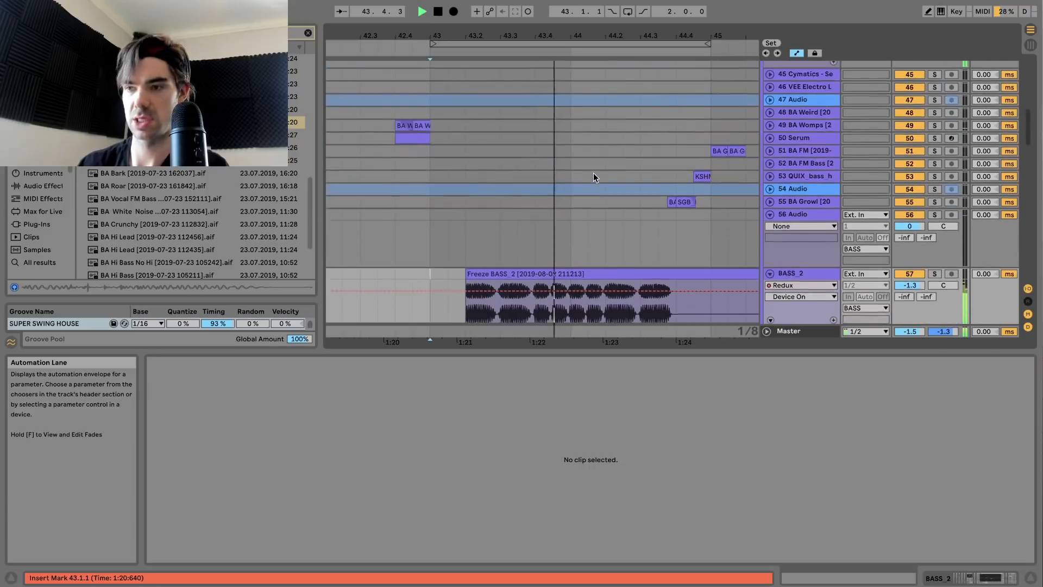
{"action": "scroll", "coordinate": [593, 173], "scroll_direction": "down", "scroll_amount": 4}
{"action": "key", "text": "space"}
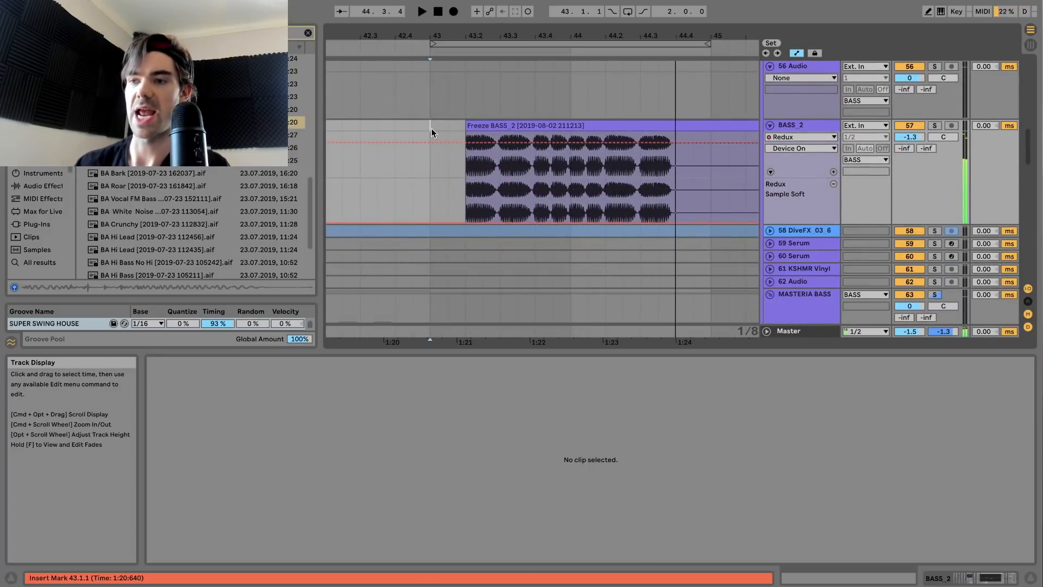
Solo the BASS_2 track, play its frozen clip from bar 43, and release the solo
{"action": "left_click", "coordinate": [504, 120]}
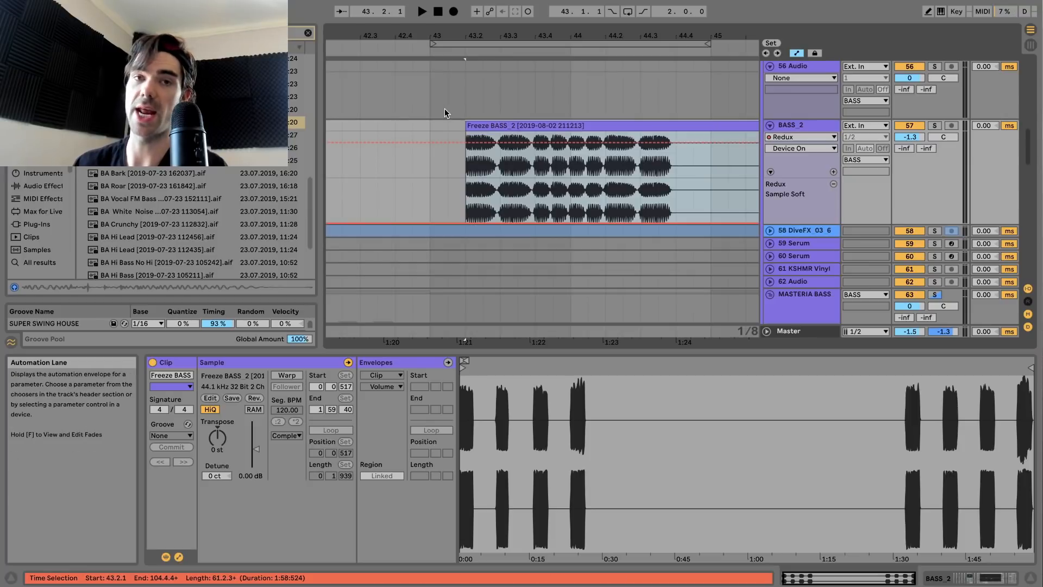
{"action": "left_click", "coordinate": [430, 128]}
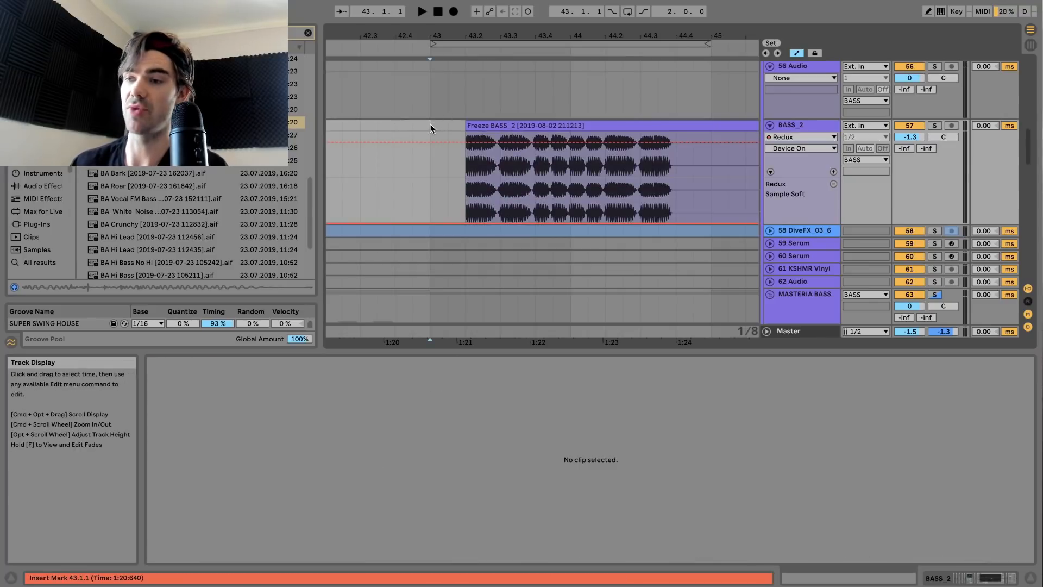
{"action": "key", "text": "space"}
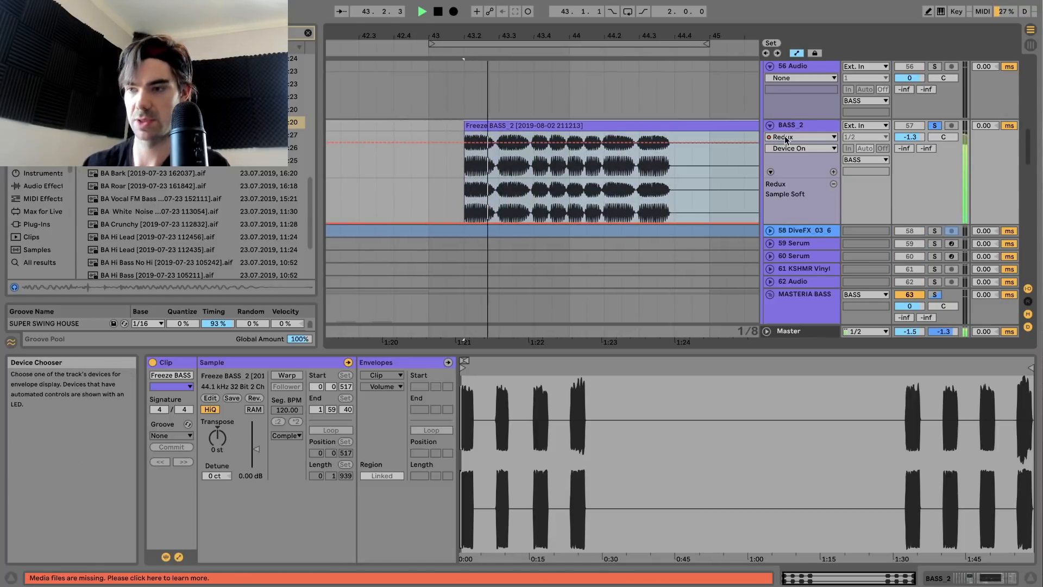
{"action": "left_click", "coordinate": [935, 126]}
{"action": "left_click", "coordinate": [932, 125]}
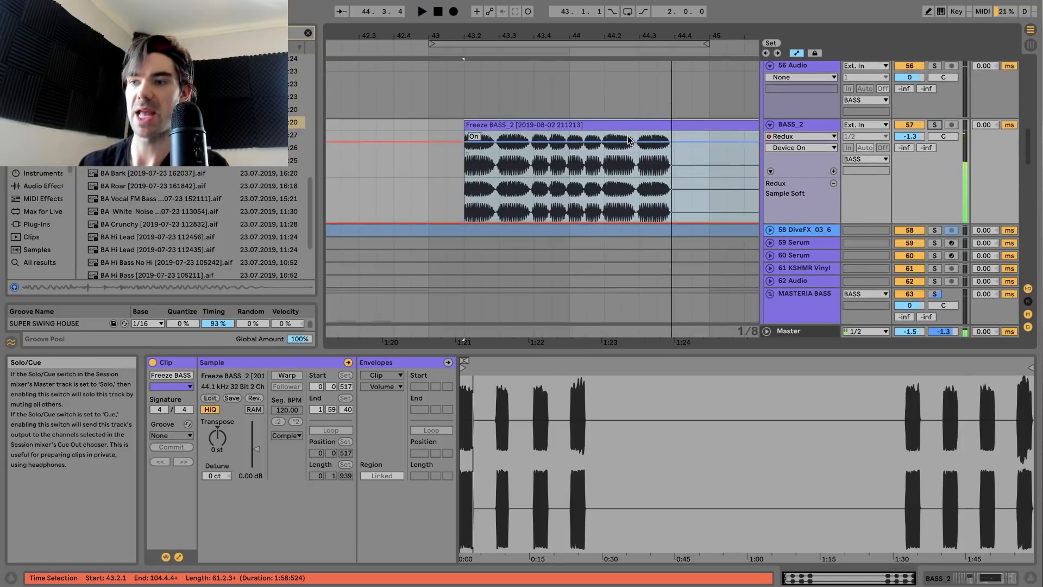
Locate the LEADS group below the bass tracks, unfold it and play the section from bar 43
{"action": "scroll", "coordinate": [670, 138], "scroll_direction": "up", "scroll_amount": 15}
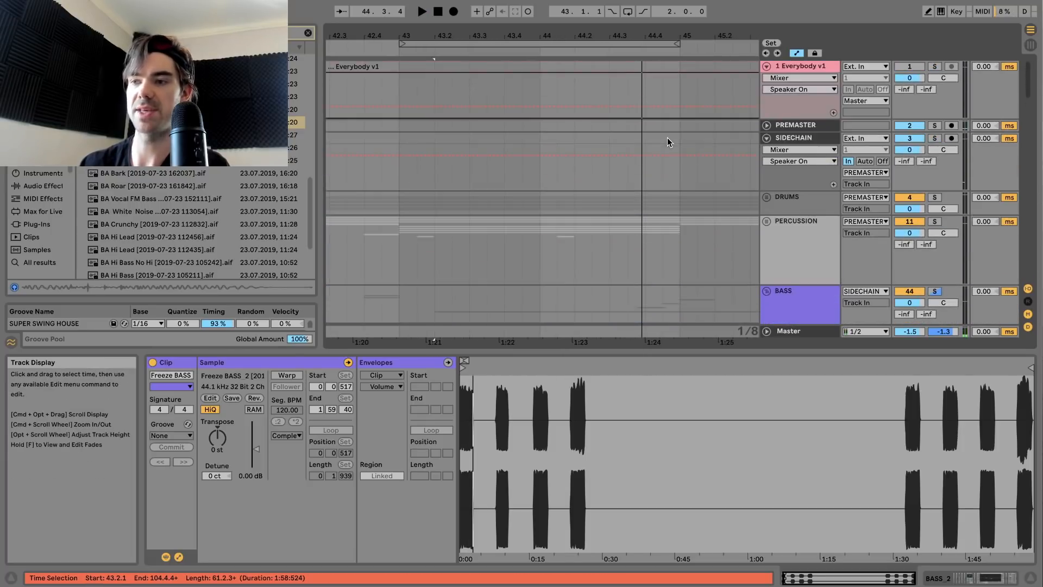
{"action": "scroll", "coordinate": [667, 138], "scroll_direction": "down", "scroll_amount": 20}
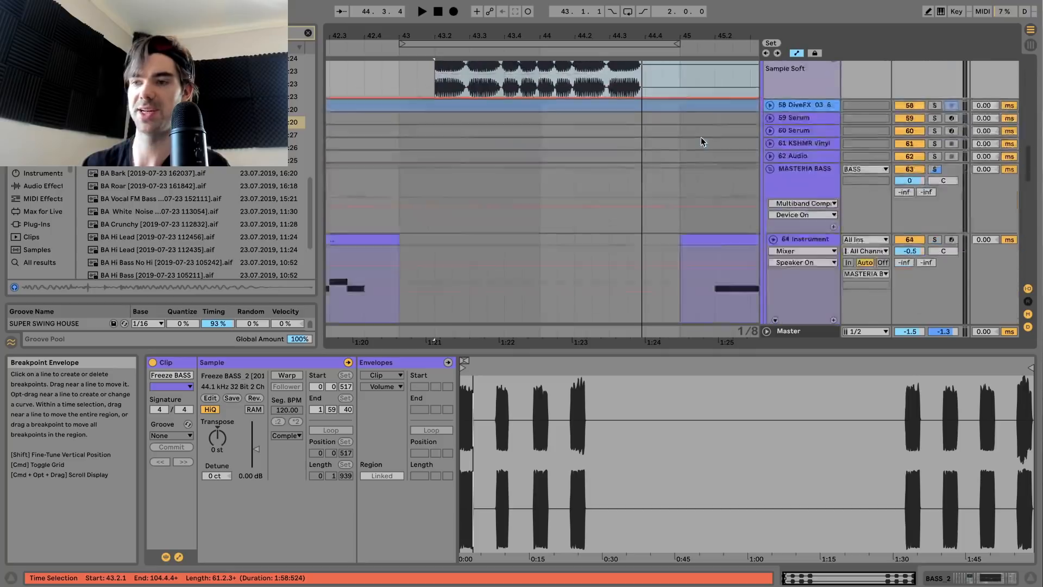
{"action": "scroll", "coordinate": [700, 137], "scroll_direction": "down", "scroll_amount": 8}
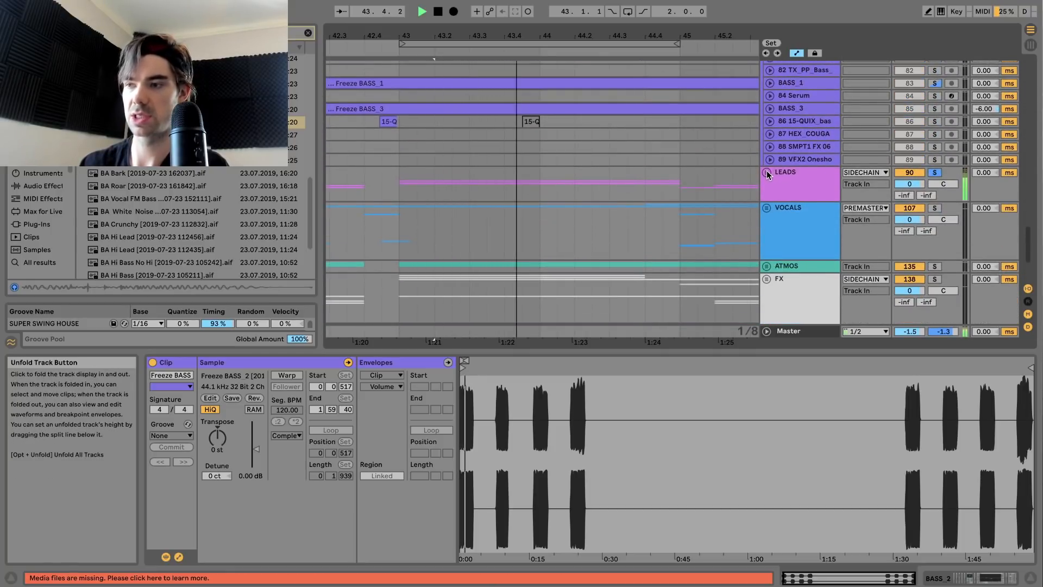
{"action": "scroll", "coordinate": [676, 177], "scroll_direction": "down", "scroll_amount": 4}
{"action": "key", "text": "space"}
{"action": "scroll", "coordinate": [529, 126], "scroll_direction": "up", "scroll_amount": 3}
{"action": "key", "text": "space"}
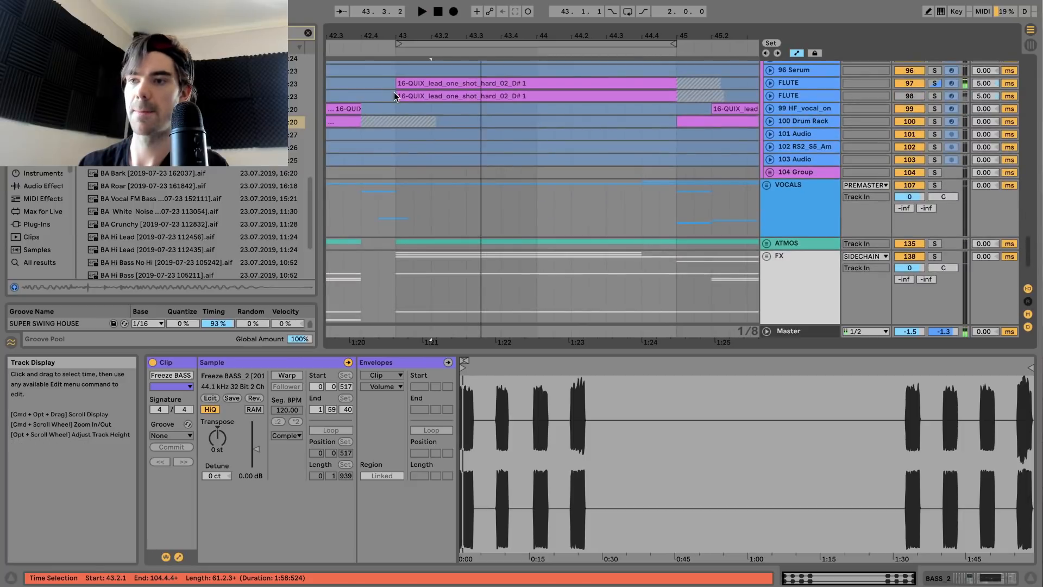
Unfold FLUTE track 97, play its lead clip from bar 43 and display the track's device chain
{"action": "left_click", "coordinate": [396, 95]}
{"action": "key", "text": "space"}
{"action": "left_click", "coordinate": [770, 83]}
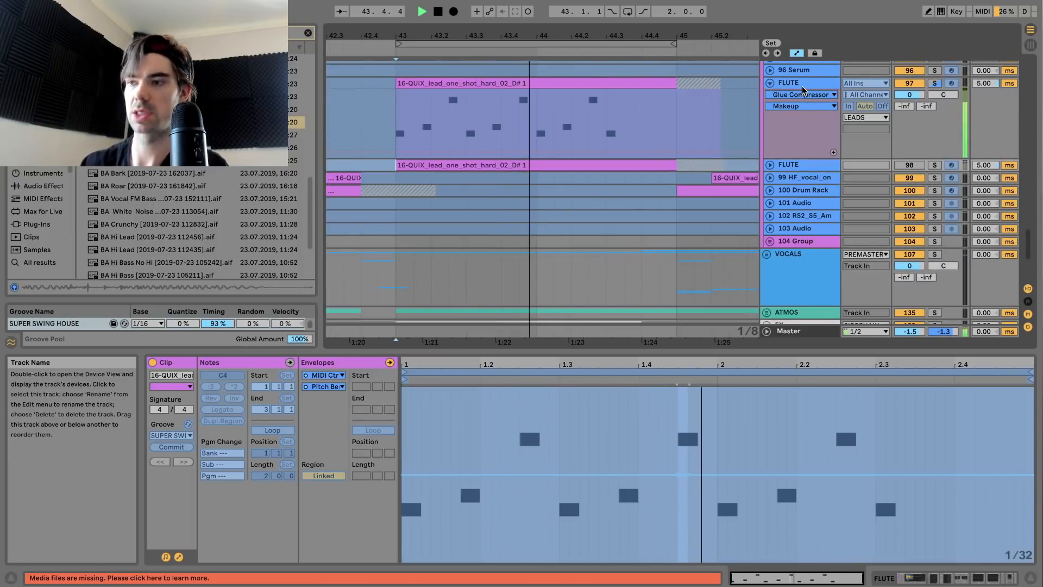
{"action": "left_click", "coordinate": [971, 574]}
{"action": "key", "text": "space"}
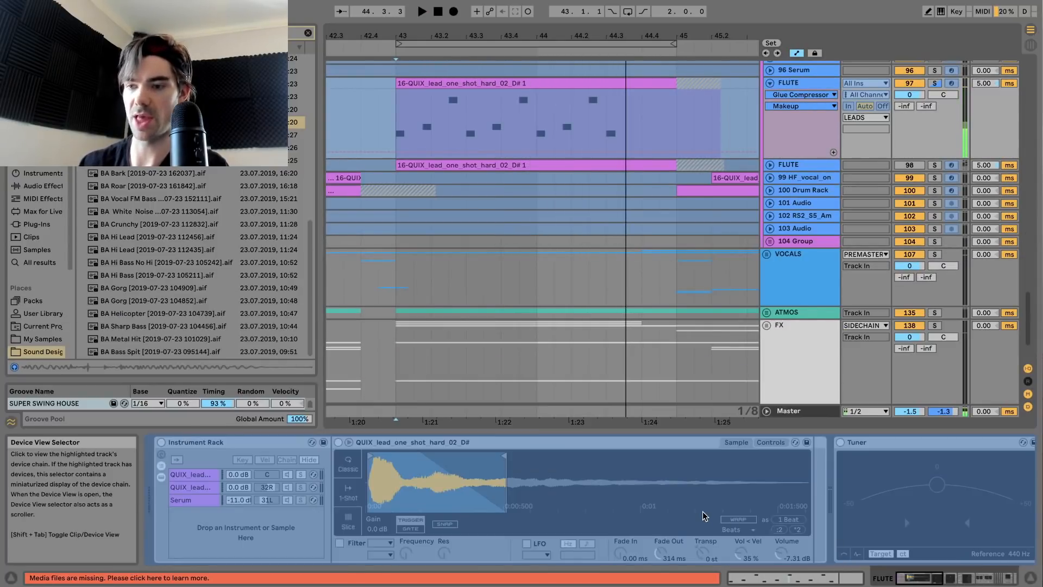
Unfreeze FLUTE track 97 and play it from bar 43
{"action": "scroll", "coordinate": [704, 515], "scroll_direction": "right", "scroll_amount": 1}
{"action": "right_click", "coordinate": [795, 85]}
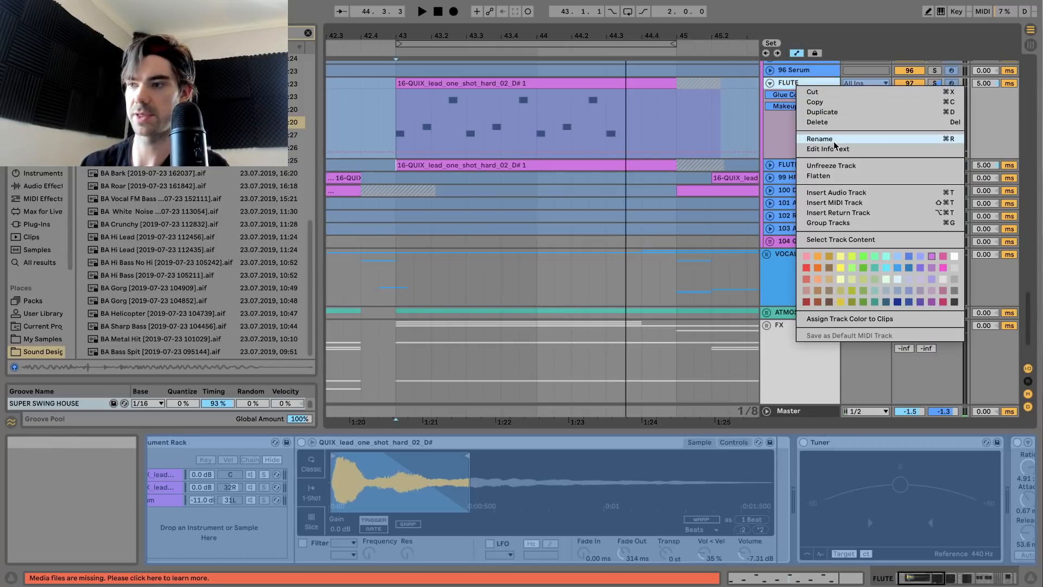
{"action": "left_click", "coordinate": [831, 165]}
{"action": "key", "text": "space"}
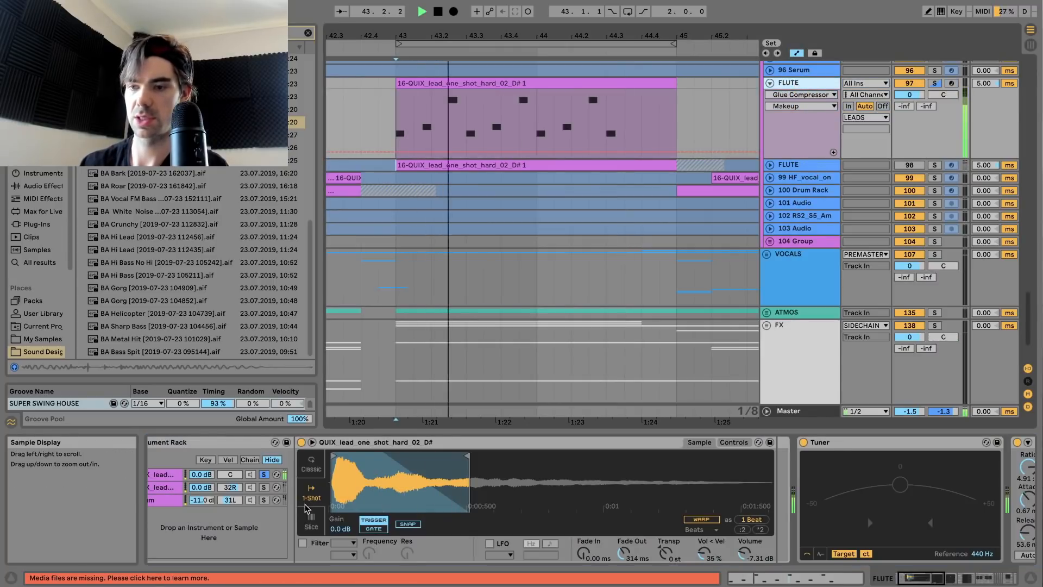
Examine the FLUTE track's Compressor, Multiband Compression and Reverb devices through to the Glue Compressor
{"action": "scroll", "coordinate": [445, 516], "scroll_direction": "right", "scroll_amount": 6}
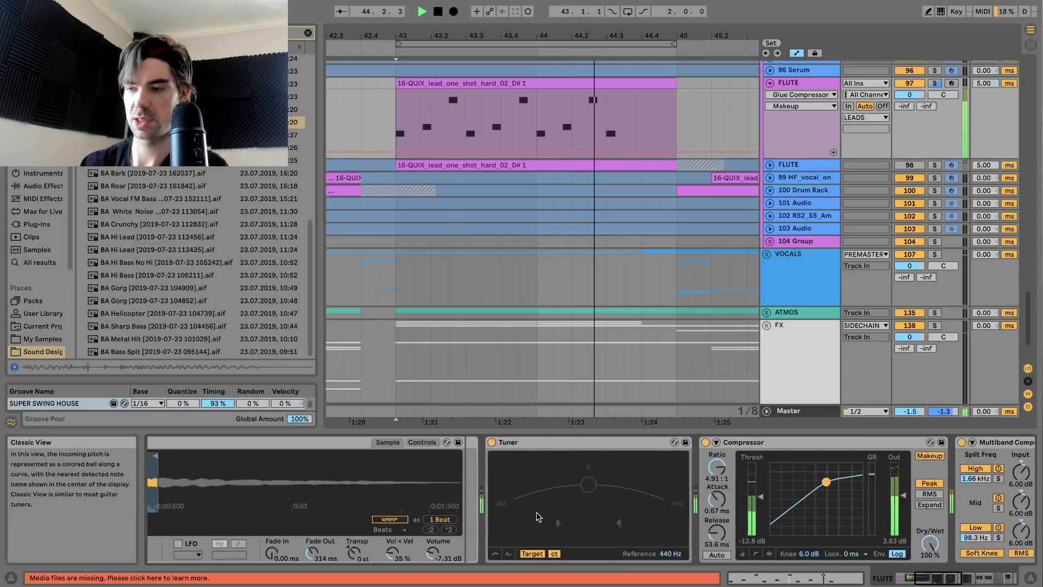
{"action": "key", "text": "space"}
{"action": "scroll", "coordinate": [539, 516], "scroll_direction": "right", "scroll_amount": 5}
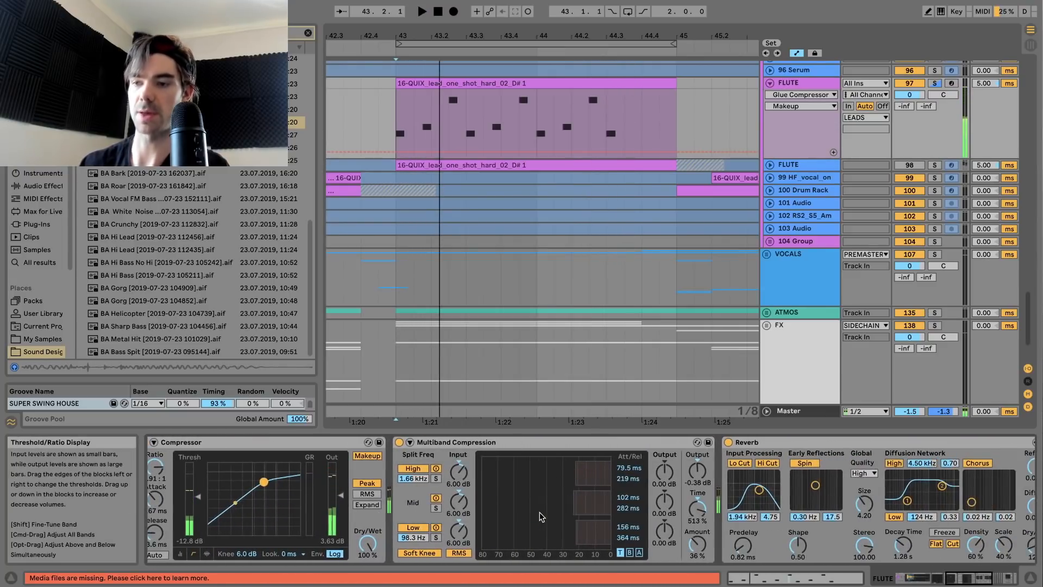
{"action": "scroll", "coordinate": [652, 505], "scroll_direction": "right", "scroll_amount": 5}
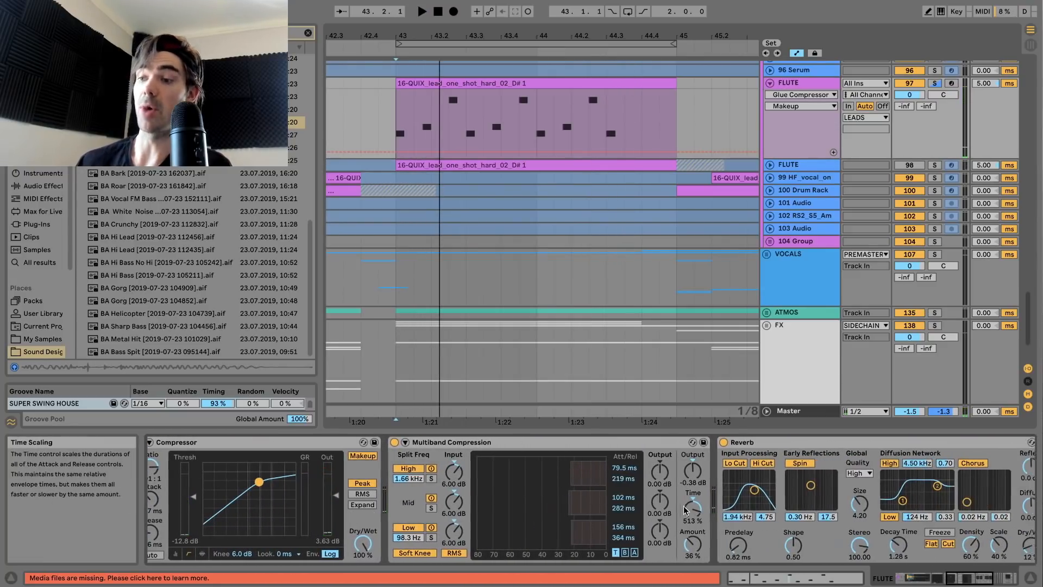
{"action": "scroll", "coordinate": [725, 506], "scroll_direction": "right", "scroll_amount": 5}
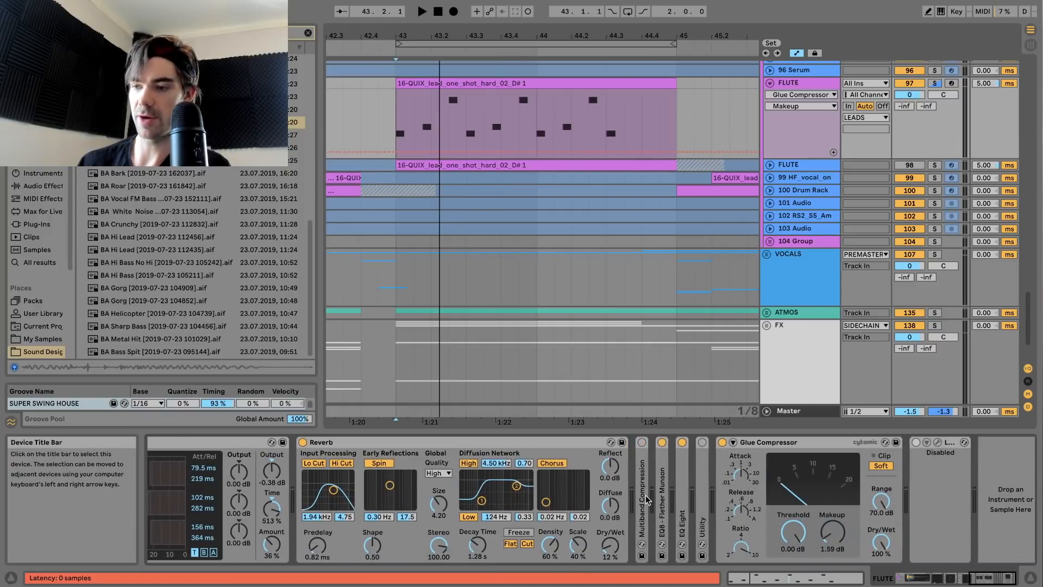
Expand the folded EQ8 - Flether Munson and EQ Eight devices and play the FLUTE track to examine their curves
{"action": "double_click", "coordinate": [663, 492]}
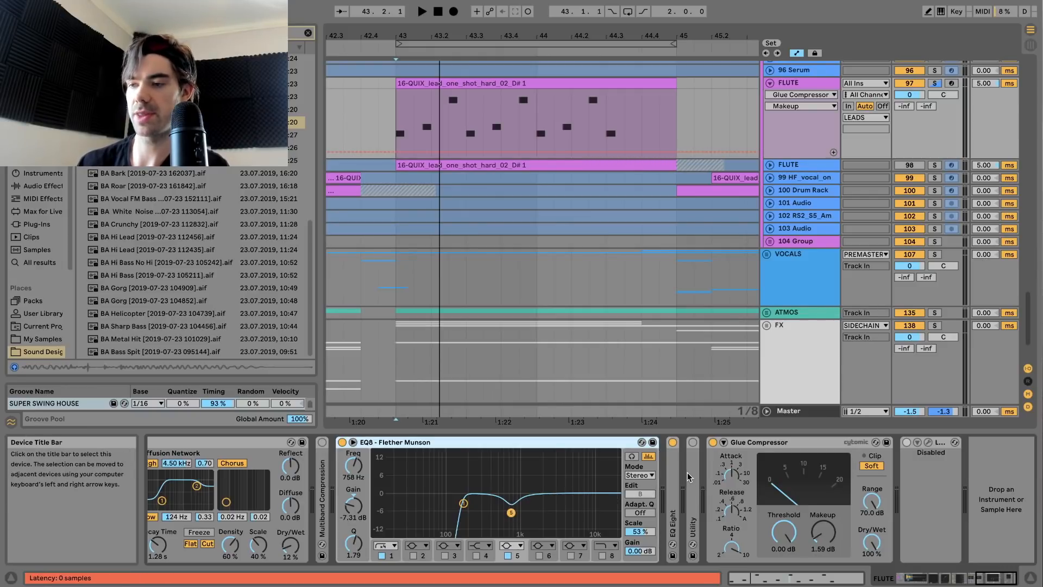
{"action": "double_click", "coordinate": [673, 492]}
{"action": "key", "text": "space"}
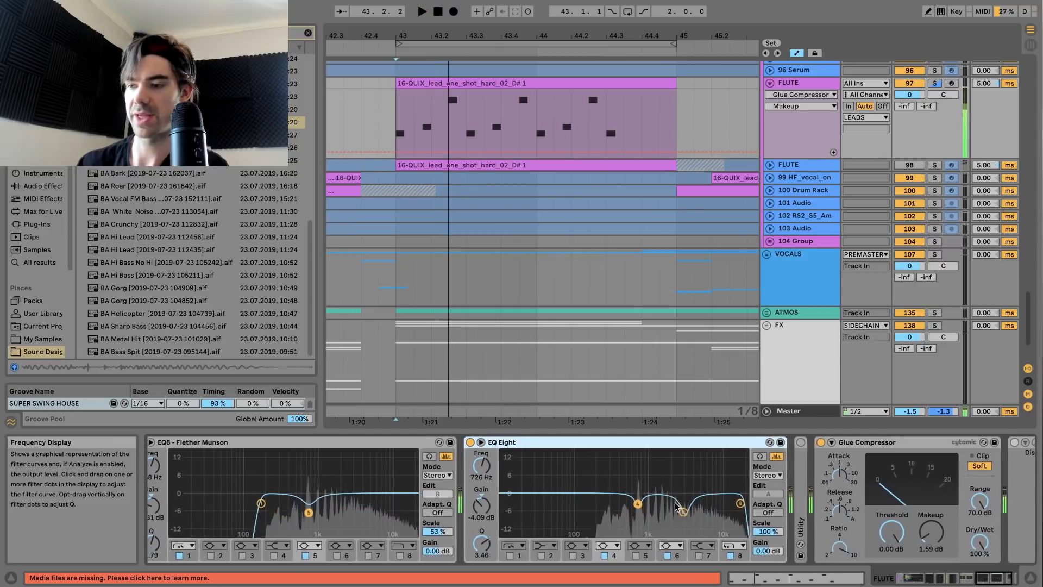
{"action": "key", "text": "space"}
{"action": "scroll", "coordinate": [713, 511], "scroll_direction": "right", "scroll_amount": 4}
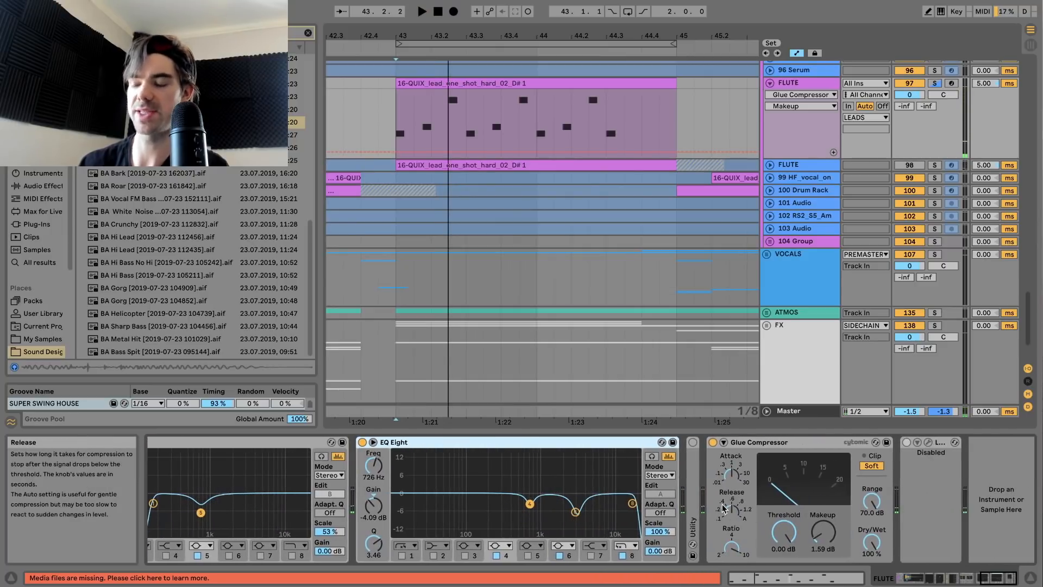
{"action": "key", "text": "space"}
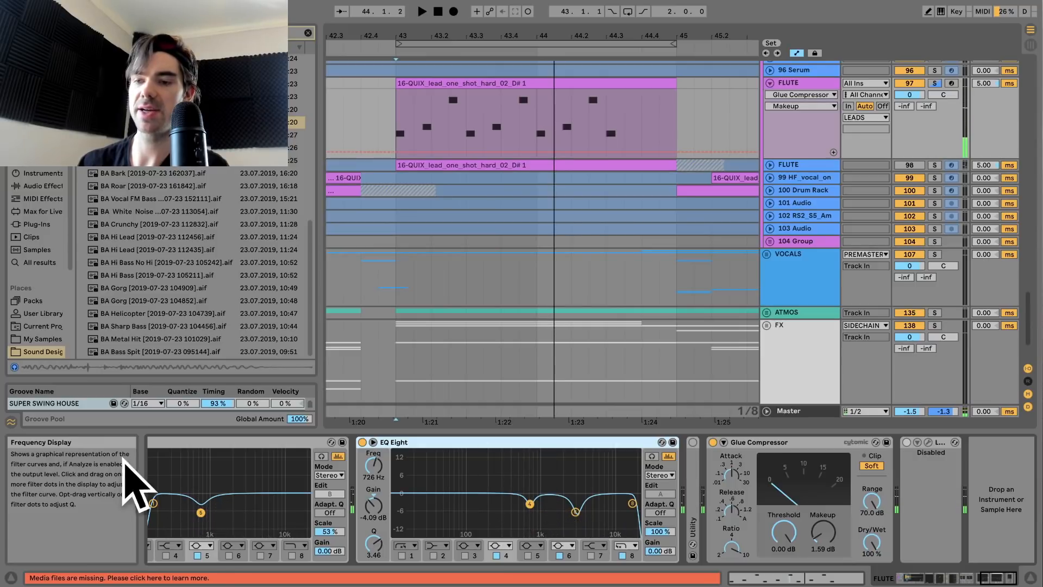
{"action": "key", "text": "space"}
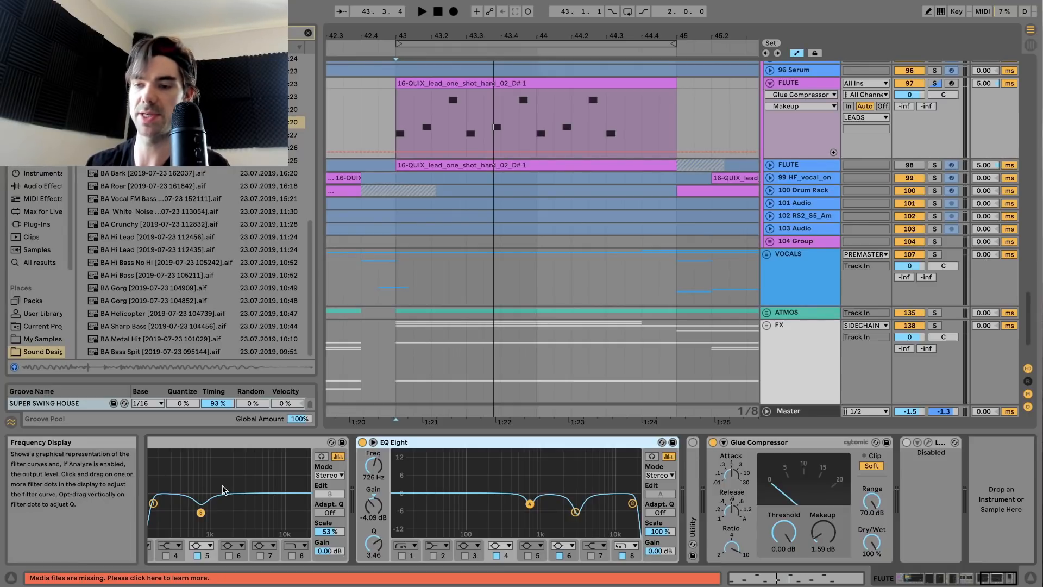
Open the enlarged frequency display of EQ8 - Flether Munson and play the FLUTE track to examine its spectrum around the band 5 cut
{"action": "scroll", "coordinate": [215, 492], "scroll_direction": "left", "scroll_amount": 5}
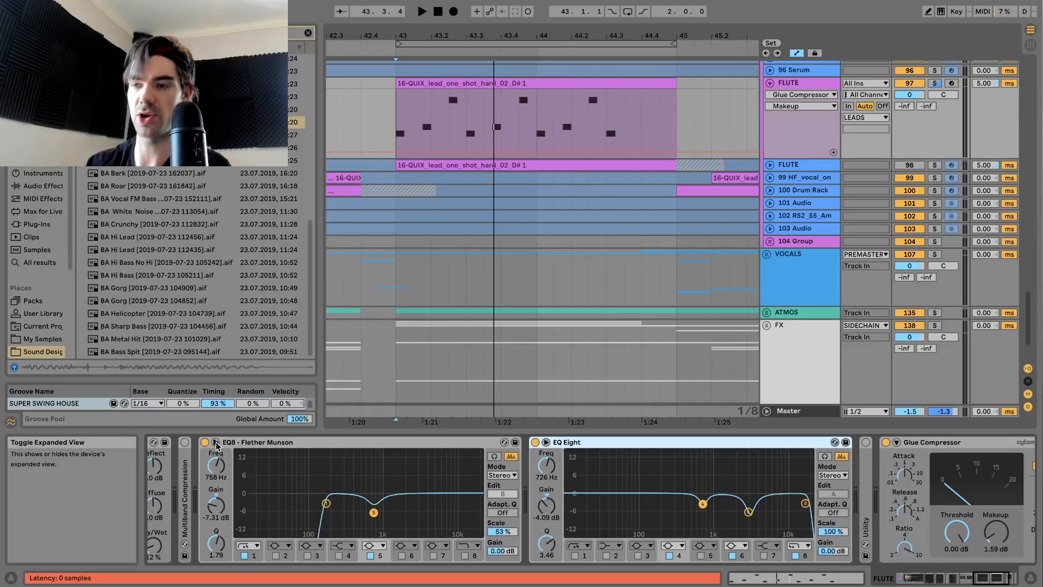
{"action": "left_click", "coordinate": [215, 445]}
{"action": "left_click_drag", "start_coordinate": [698, 341], "coordinate": [698, 197]}
{"action": "key", "text": "space"}
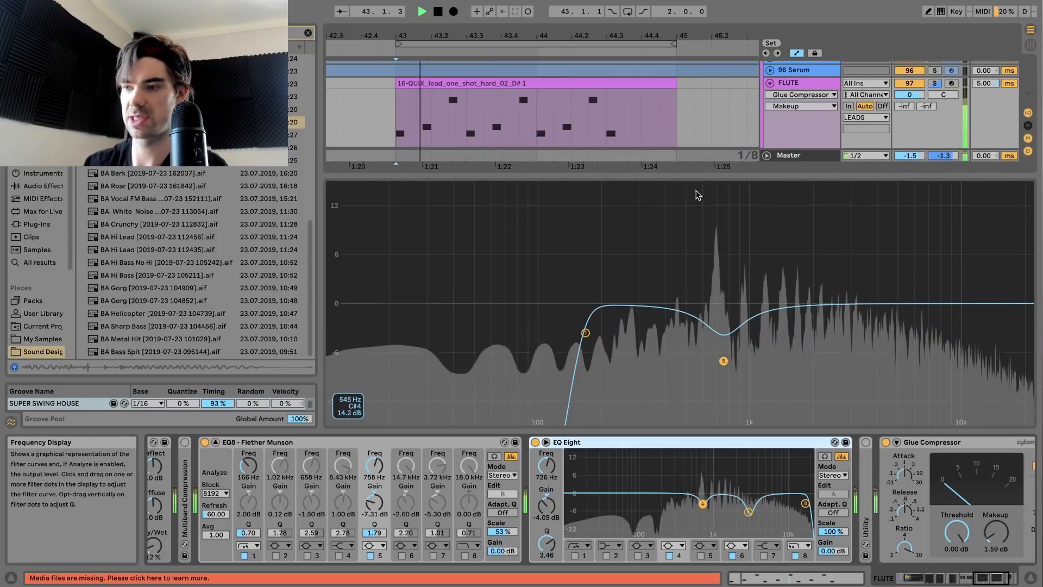
{"action": "key", "text": "space"}
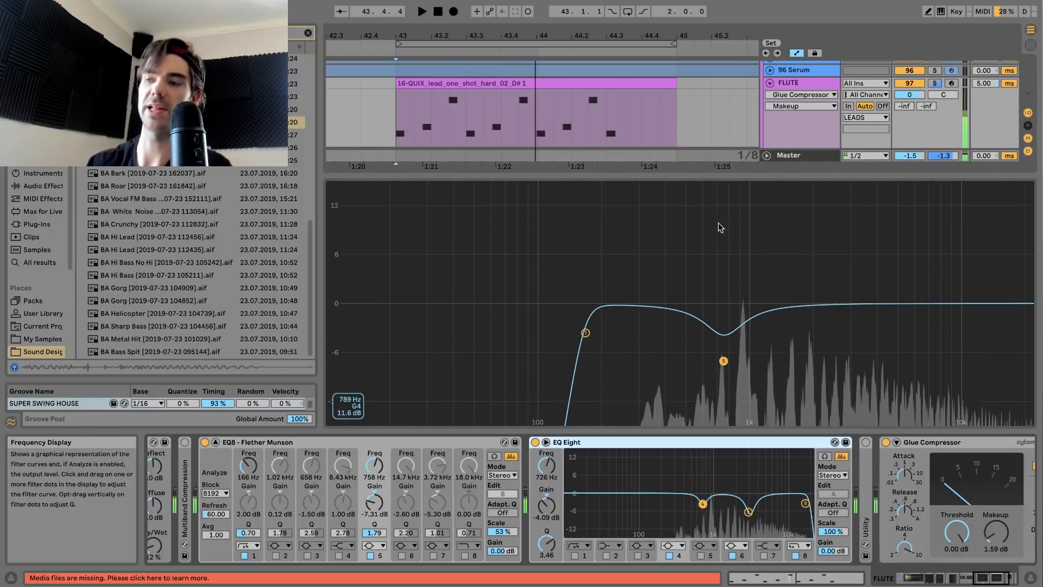
{"action": "key", "text": "space"}
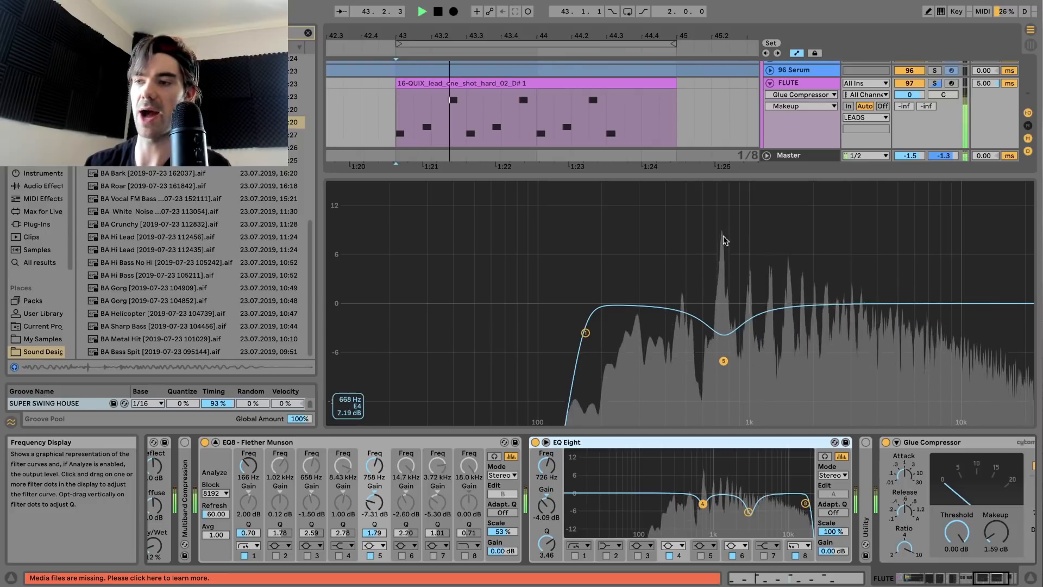
{"action": "key", "text": "space"}
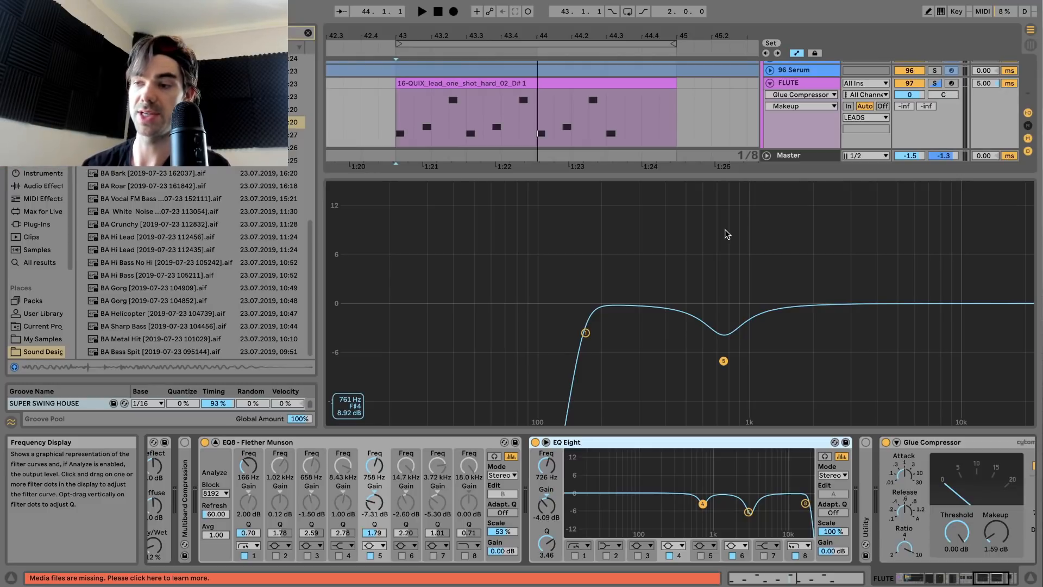
{"action": "key", "text": "space"}
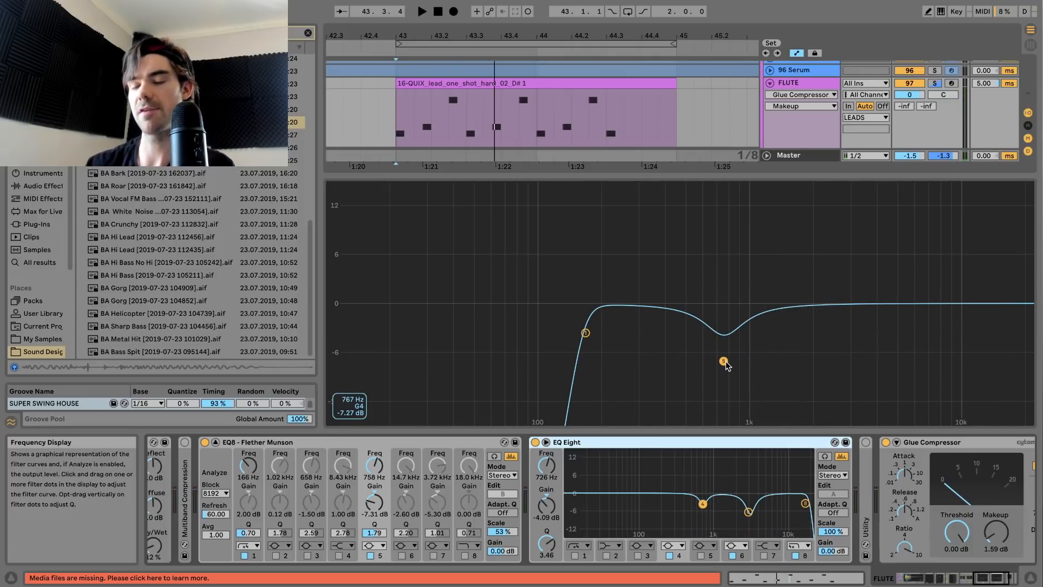
Compare the FLUTE track with EQ Eight bypassed and active, and close the enlarged frequency display
{"action": "left_click", "coordinate": [535, 443]}
{"action": "key", "text": "space"}
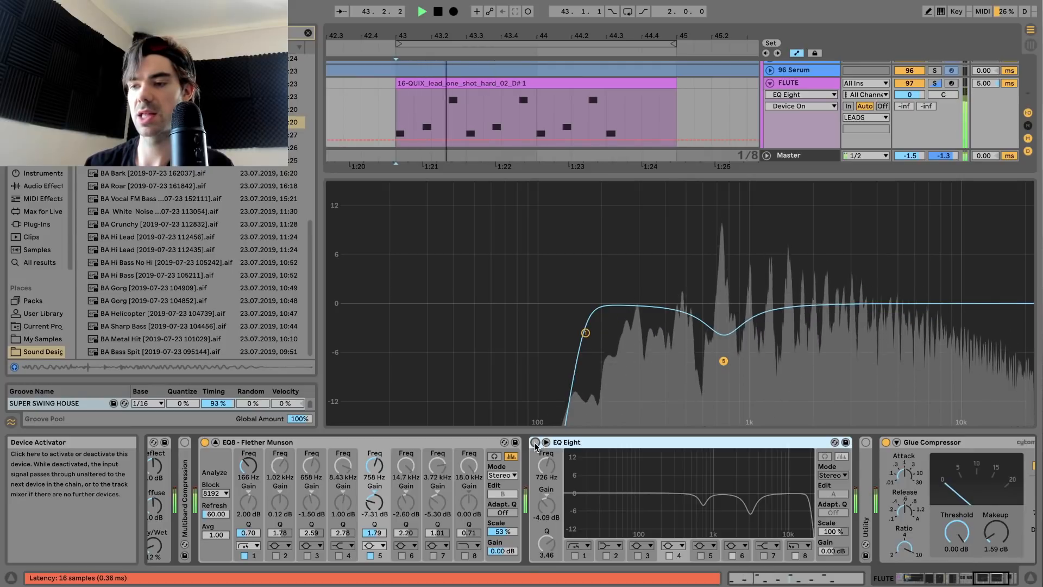
{"action": "left_click", "coordinate": [535, 443]}
{"action": "key", "text": "space"}
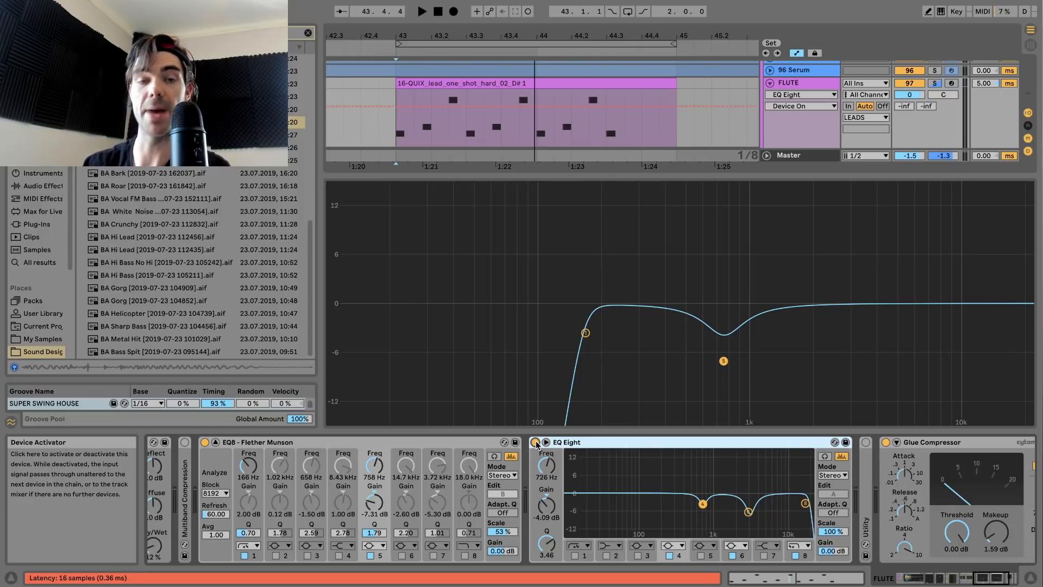
{"action": "left_click", "coordinate": [216, 441]}
Solo BASS_2 alongside FLUTE track 97 and play both from bar 43
{"action": "scroll", "coordinate": [935, 196], "scroll_direction": "up", "scroll_amount": 5}
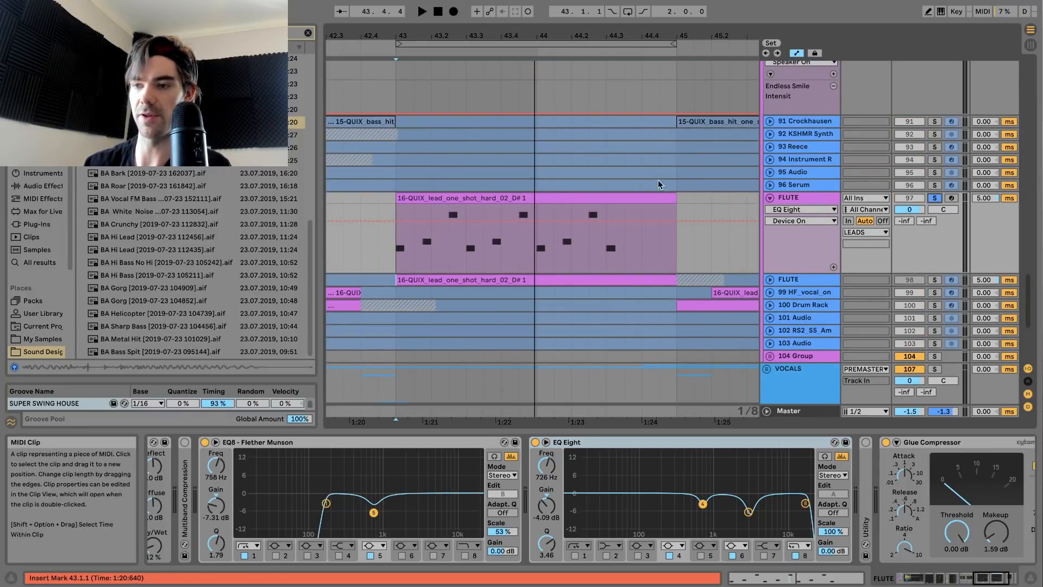
{"action": "scroll", "coordinate": [658, 180], "scroll_direction": "up", "scroll_amount": 12}
{"action": "scroll", "coordinate": [676, 186], "scroll_direction": "up", "scroll_amount": 15}
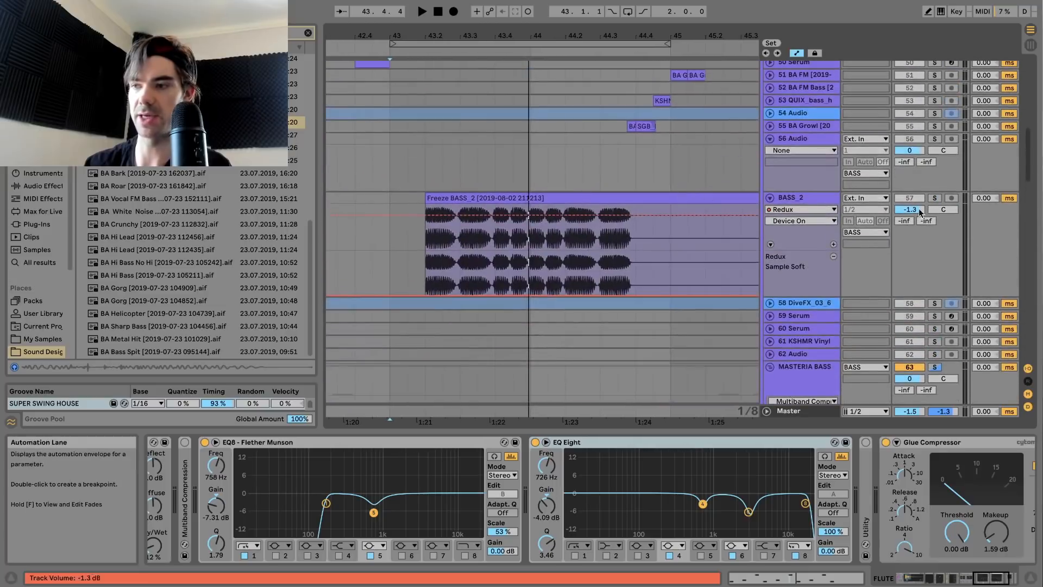
{"action": "left_click", "coordinate": [934, 199]}
{"action": "key", "text": "space"}
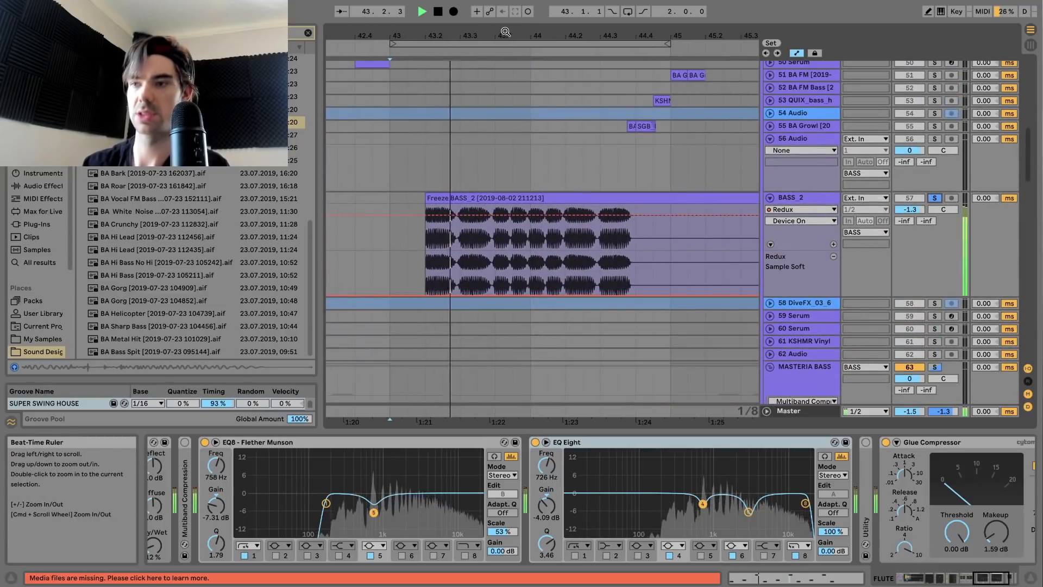
{"action": "left_click_drag", "start_coordinate": [500, 35], "coordinate": [567, 13]}
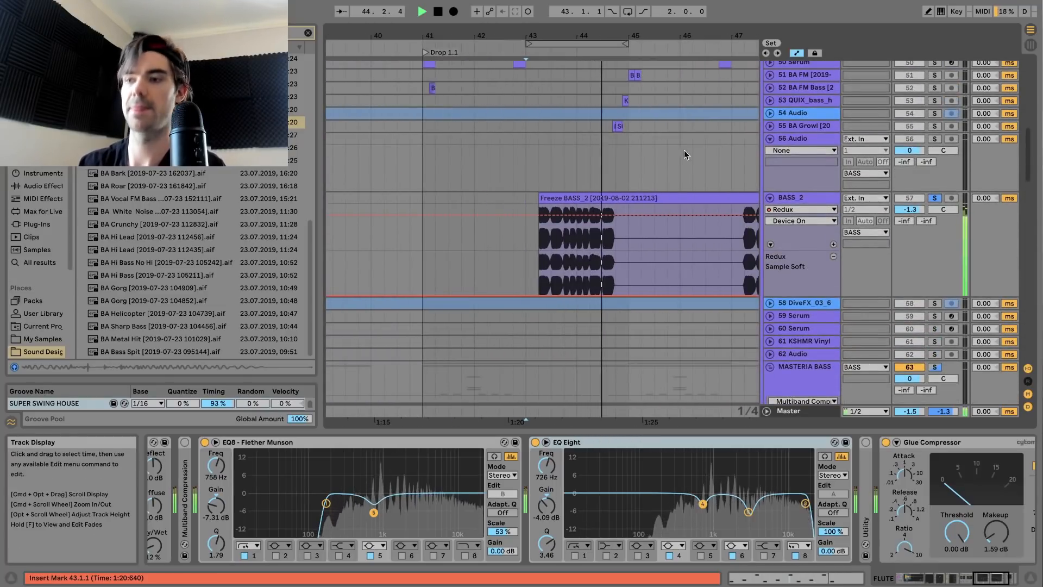
Stop playback, unfold track 49 BA Womps and play its first clip just before bar 43
{"action": "key", "text": "space"}
{"action": "scroll", "coordinate": [719, 149], "scroll_direction": "up", "scroll_amount": 5}
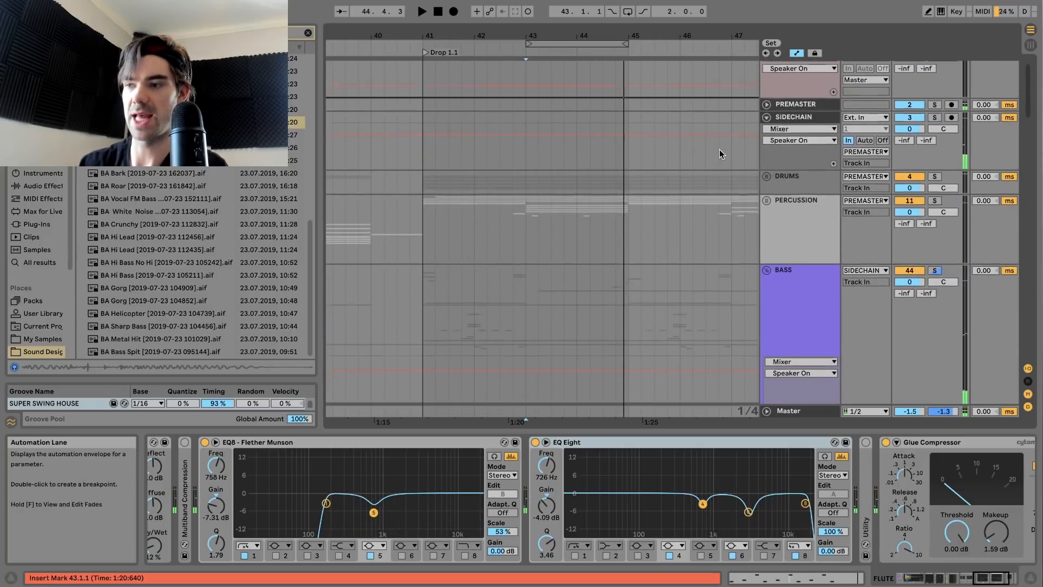
{"action": "scroll", "coordinate": [718, 150], "scroll_direction": "down", "scroll_amount": 1}
{"action": "left_click_drag", "start_coordinate": [587, 33], "coordinate": [587, 54]}
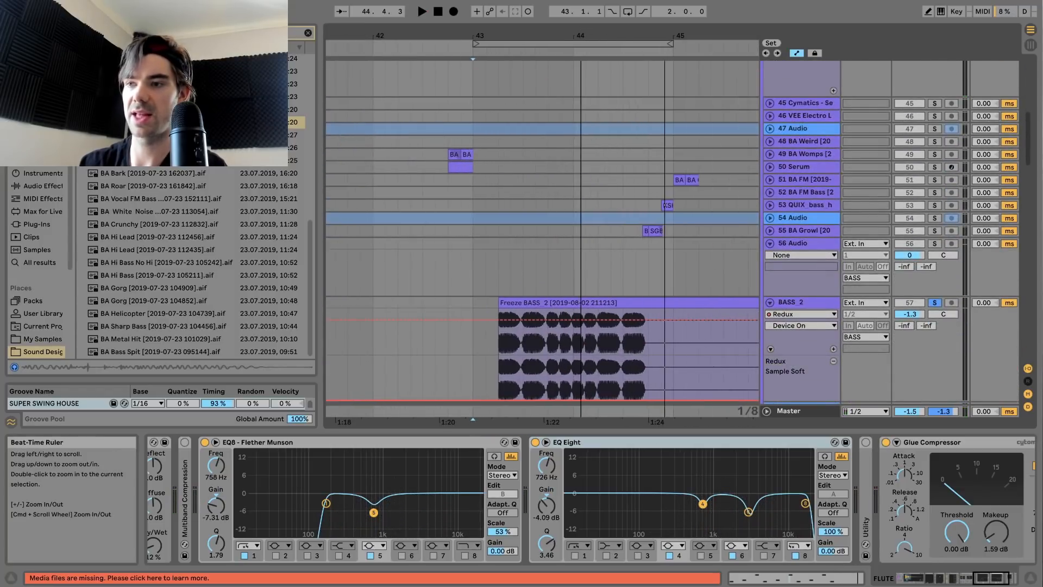
{"action": "left_click_drag", "start_coordinate": [461, 35], "coordinate": [461, 61]}
{"action": "left_click", "coordinate": [450, 154]}
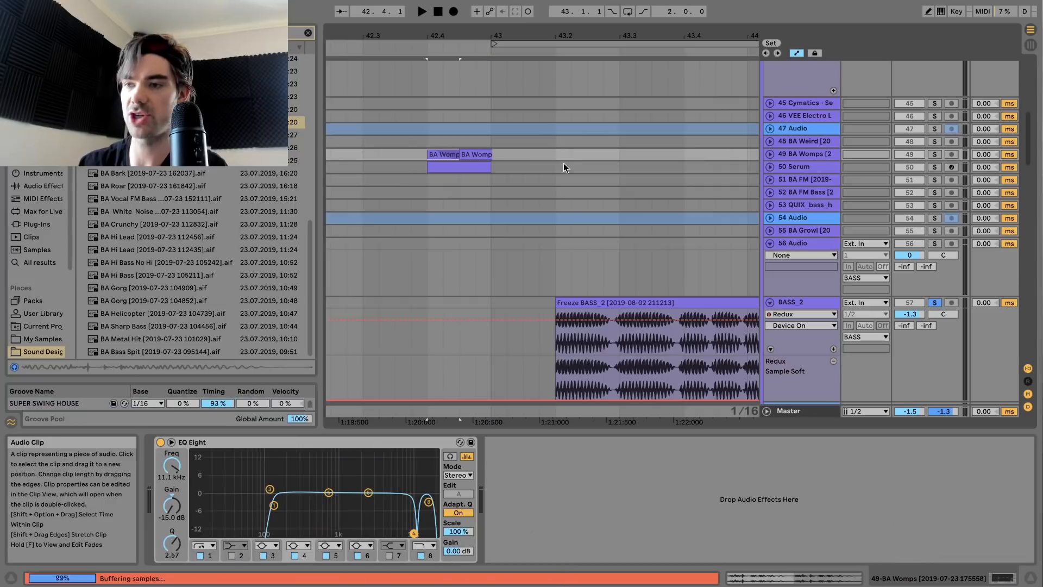
{"action": "left_click", "coordinate": [766, 154]}
{"action": "key", "text": "space"}
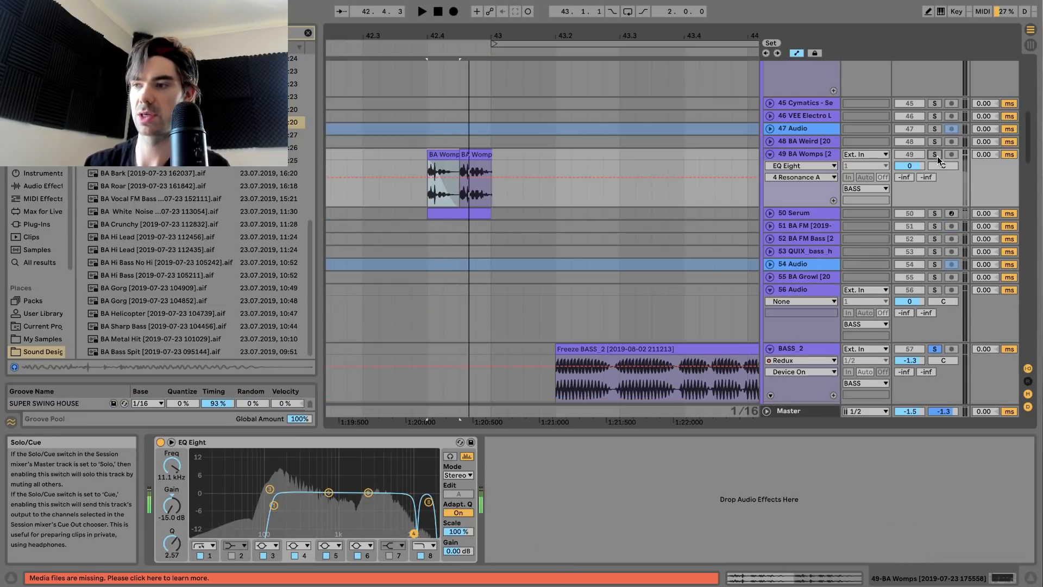
Solo track 49 BA Womps and play it from its first clip, comparing it with the full bass group
{"action": "left_click", "coordinate": [935, 154]}
{"action": "left_click", "coordinate": [934, 154]}
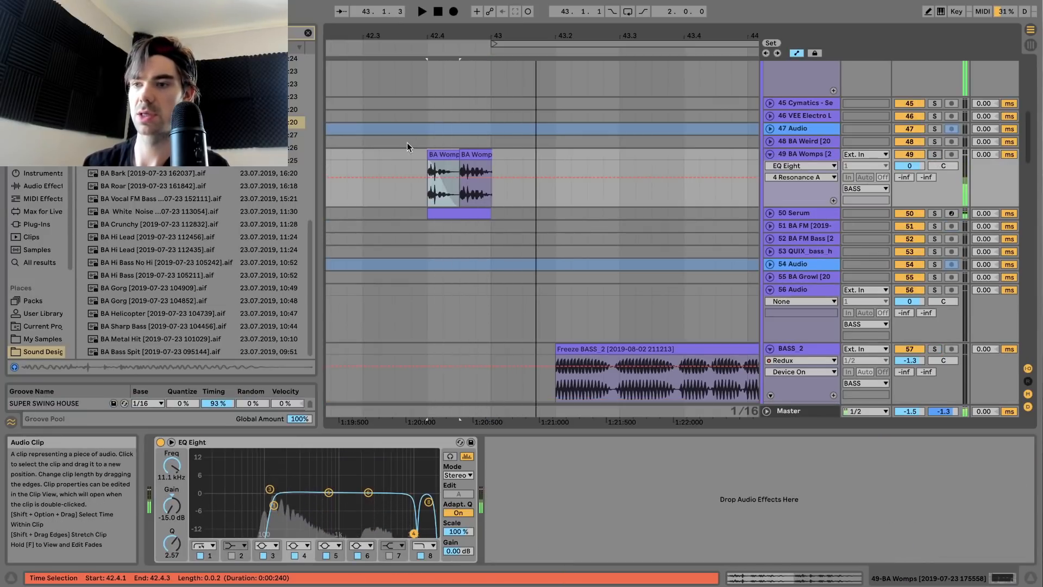
{"action": "left_click", "coordinate": [379, 163]}
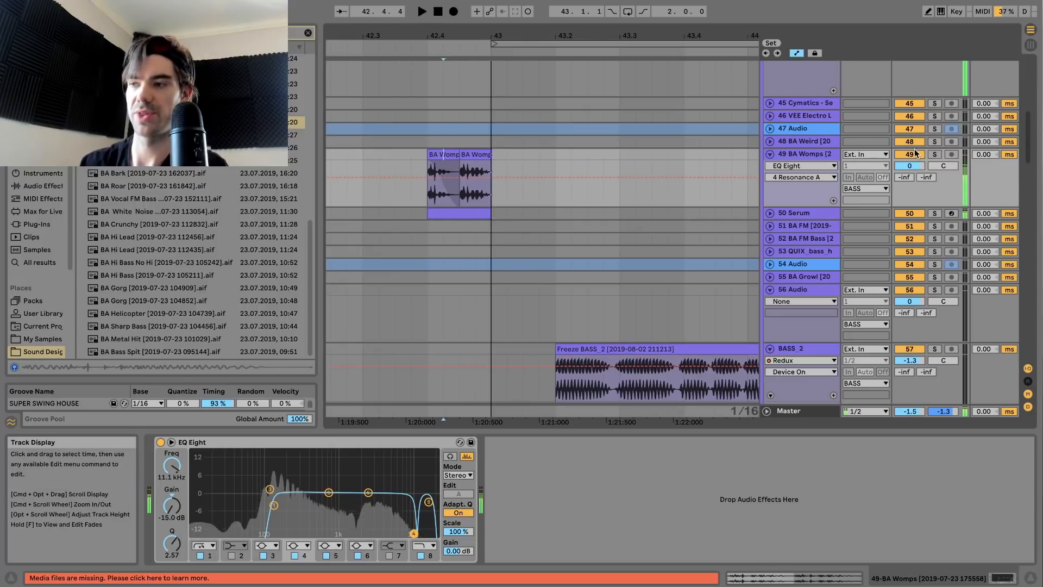
{"action": "left_click", "coordinate": [934, 154]}
{"action": "left_click", "coordinate": [437, 153]}
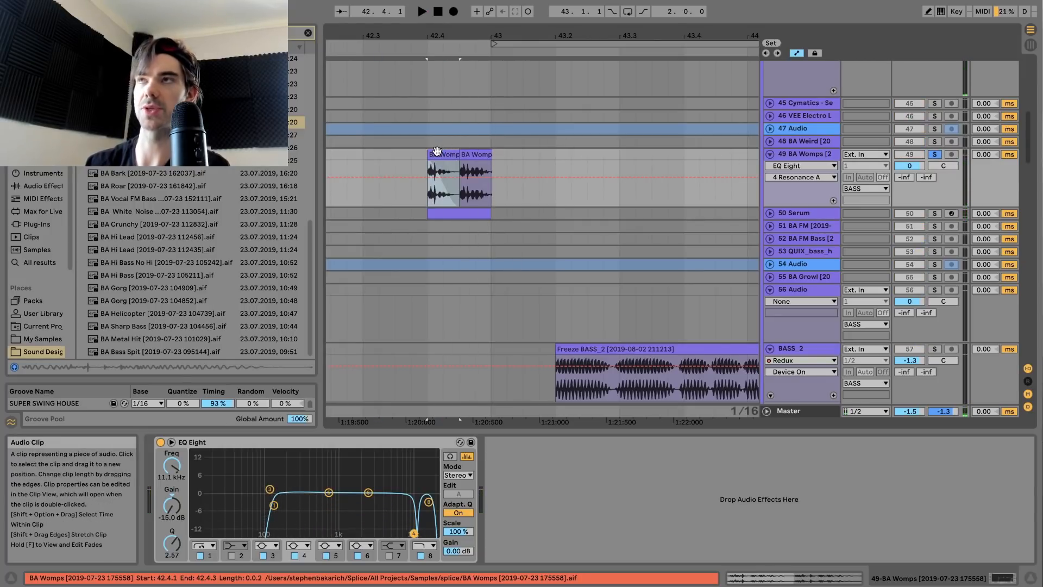
{"action": "key", "text": "space"}
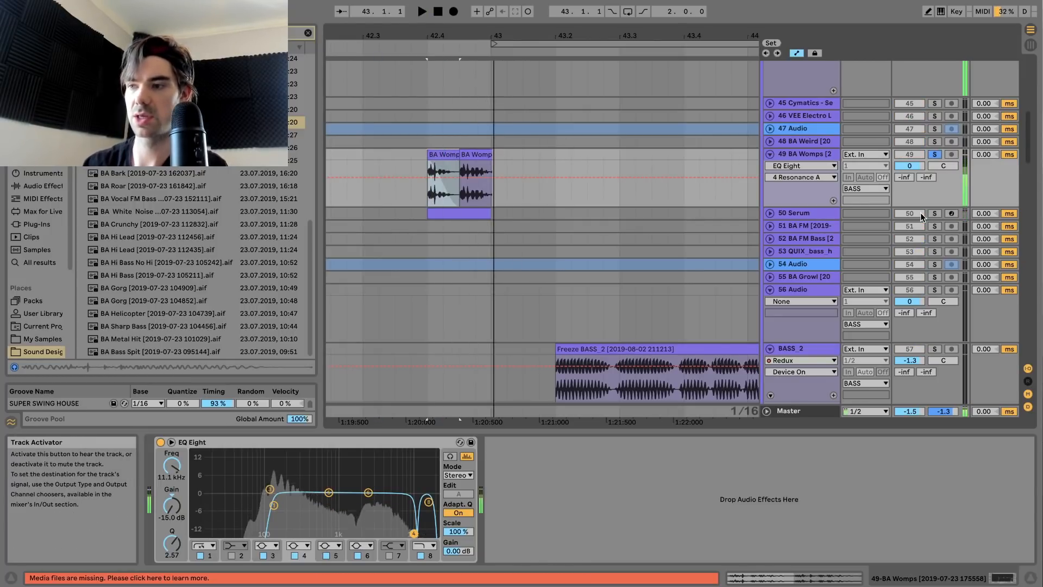
Solo and play track 50 Serum, then open its Serum instrument to examine the patch and close it again
{"action": "left_click", "coordinate": [934, 213]}
{"action": "key", "text": "space"}
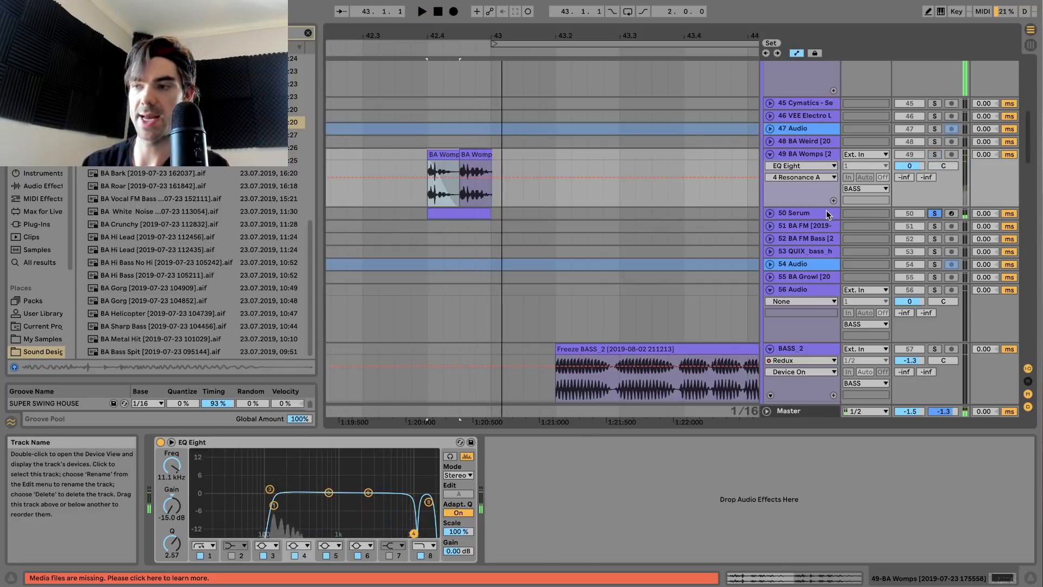
{"action": "left_click", "coordinate": [827, 212]}
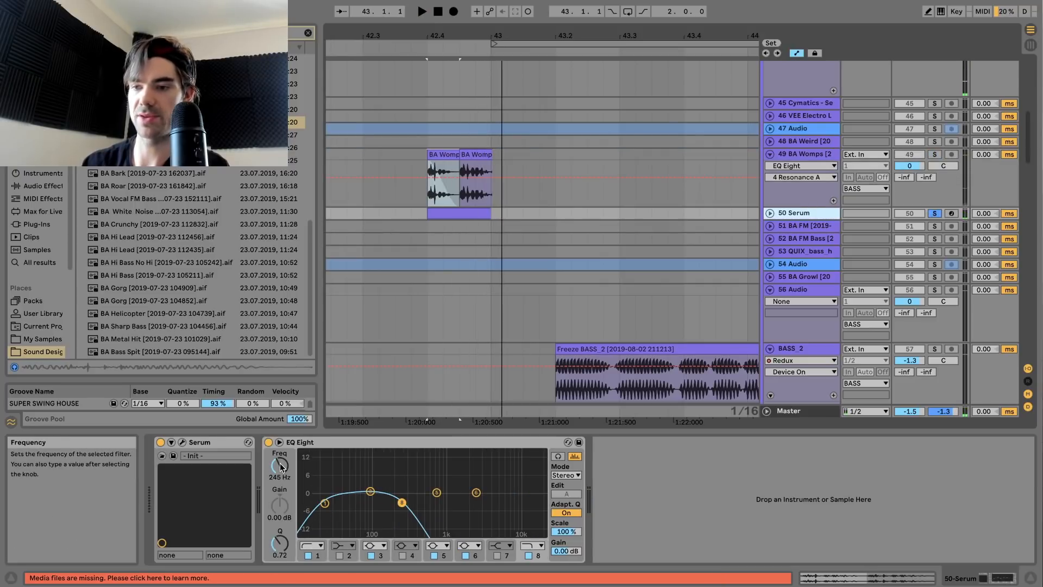
{"action": "left_click", "coordinate": [182, 442]}
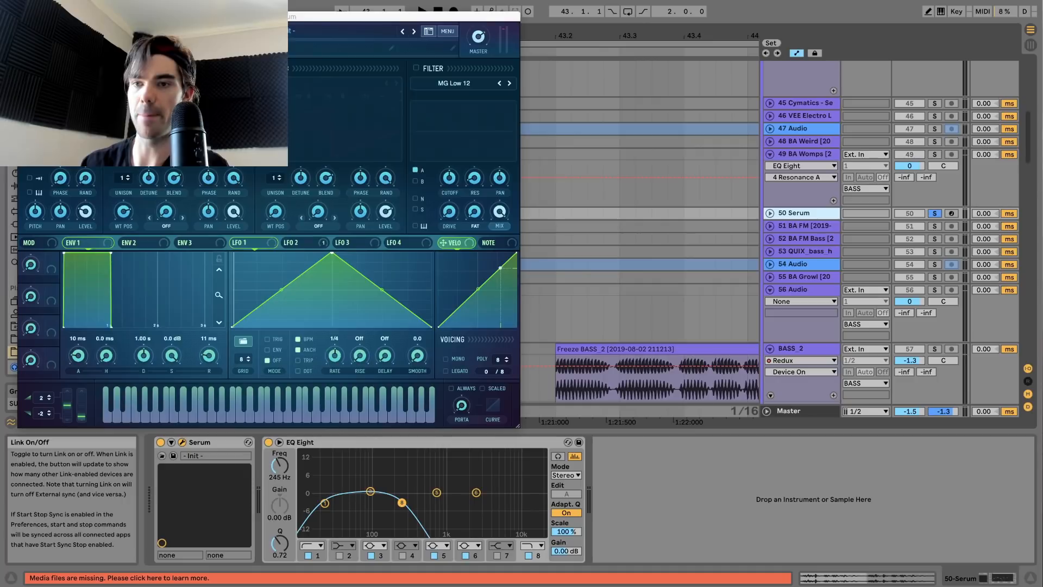
{"action": "left_click", "coordinate": [24, 17]}
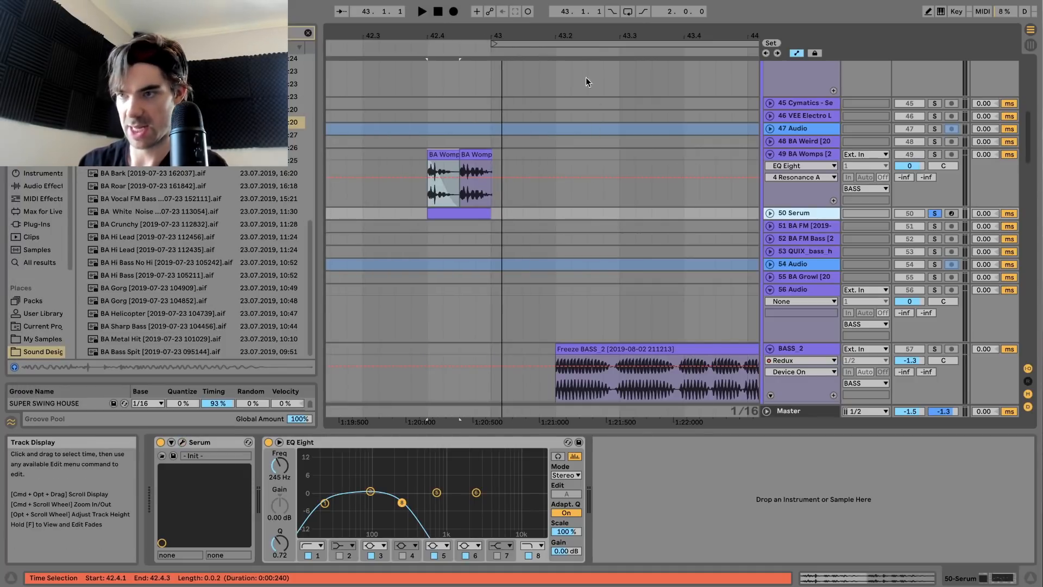
Solo tracks 55 BA Growl, 53 QUIX bass hit and 51 BA FM, and play from the growl clip before bar 45
{"action": "left_click_drag", "start_coordinate": [547, 36], "coordinate": [457, 7]}
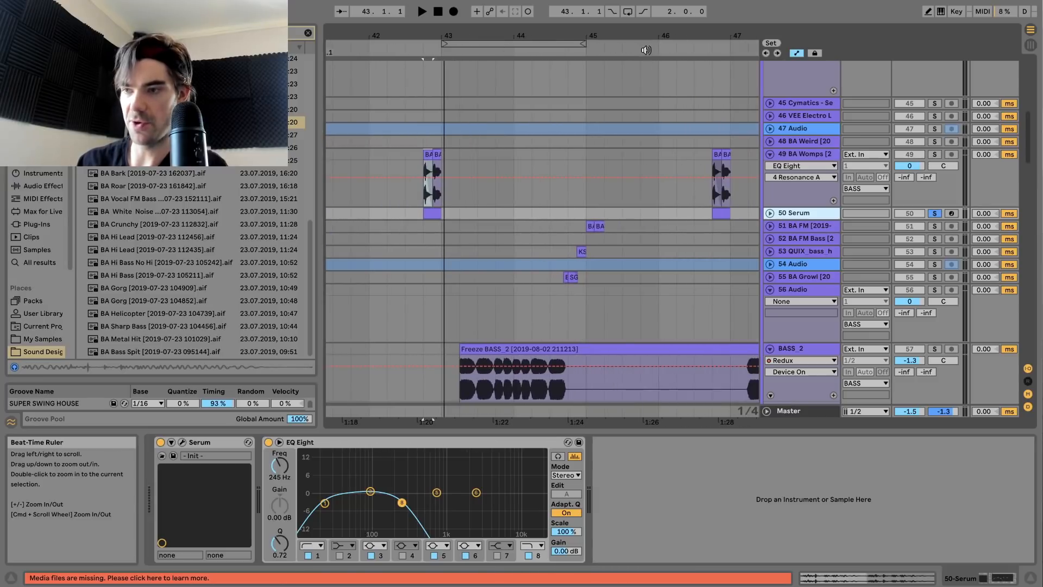
{"action": "left_click_drag", "start_coordinate": [589, 35], "coordinate": [589, 44]}
{"action": "left_click", "coordinate": [541, 279]}
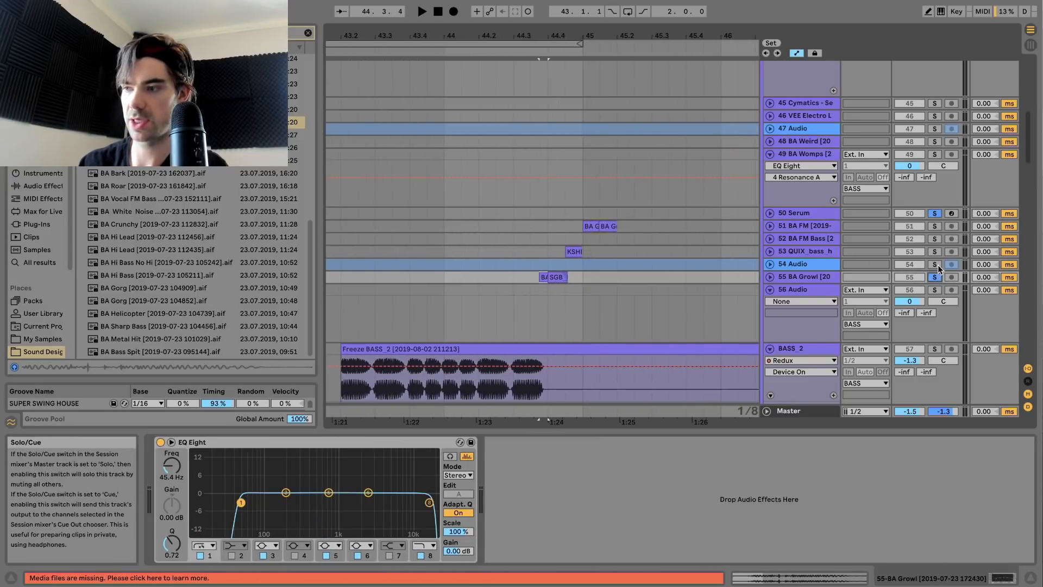
{"action": "left_click", "coordinate": [936, 229]}
{"action": "scroll", "coordinate": [930, 255], "scroll_direction": "up", "scroll_amount": 1}
{"action": "key", "text": "space"}
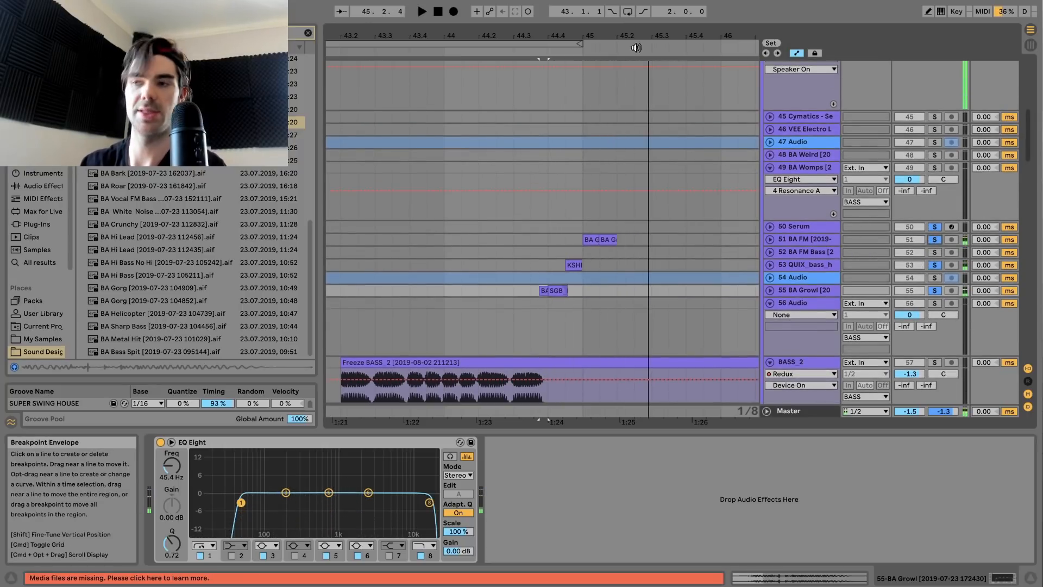
Unfold tracks 55 and 53, play their SGB_Bass_E_22 and KSHMR Bass Shot clips, and show the device chain of track 53
{"action": "left_click_drag", "start_coordinate": [592, 32], "coordinate": [588, 81]}
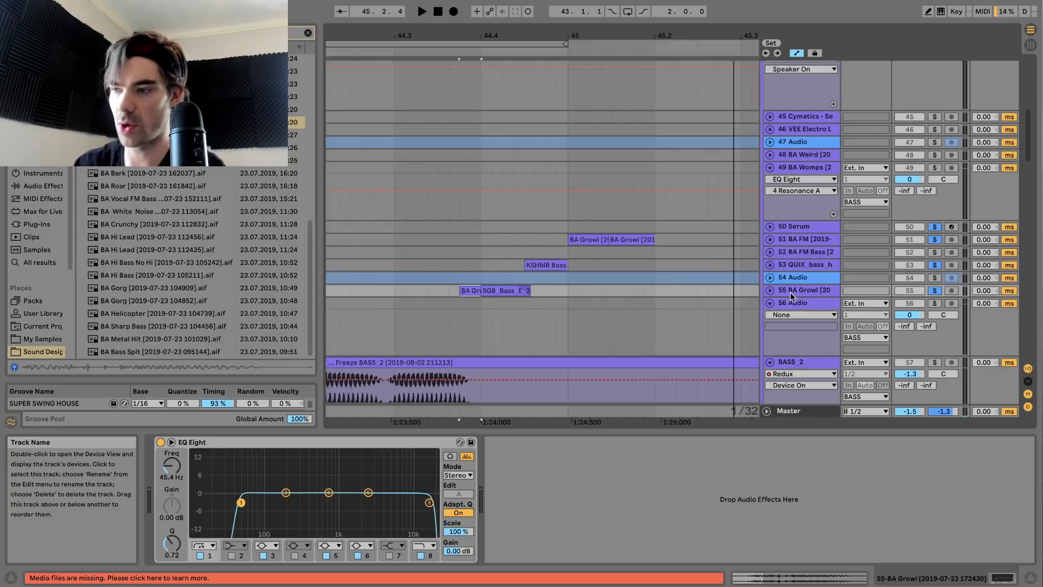
{"action": "left_click", "coordinate": [770, 290]}
{"action": "left_click", "coordinate": [504, 289]}
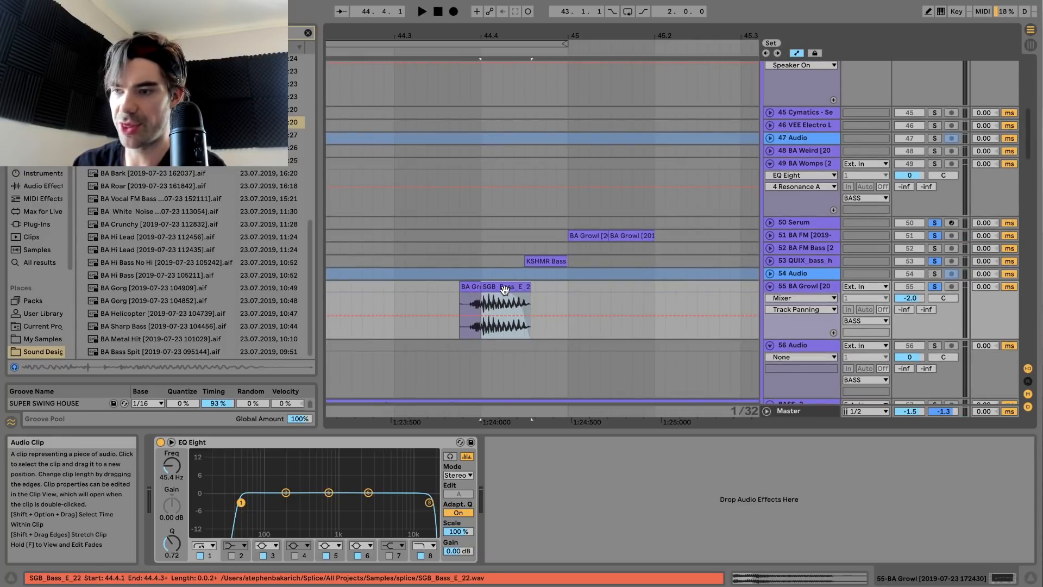
{"action": "left_click", "coordinate": [769, 261]}
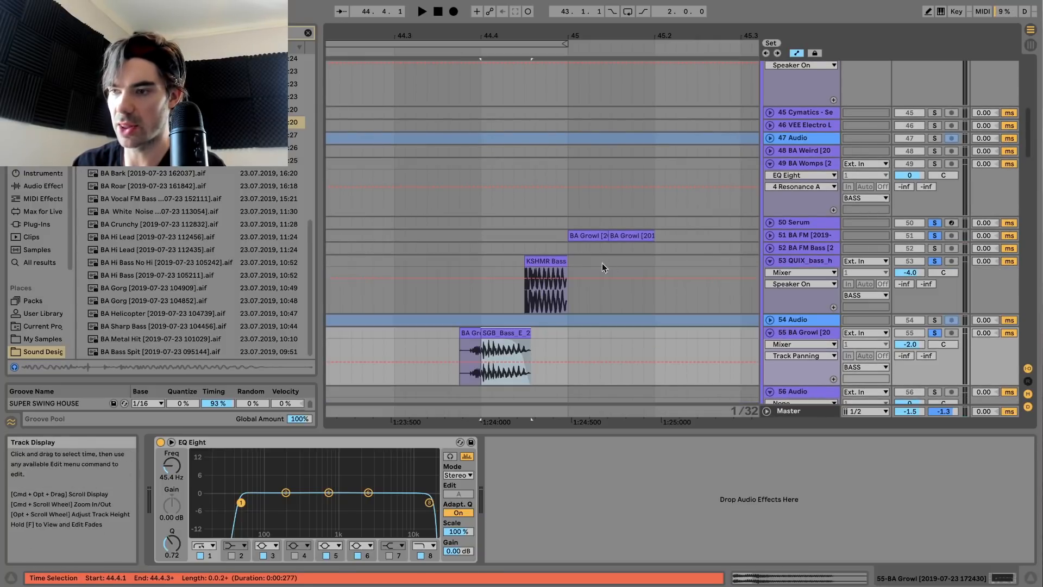
{"action": "left_click", "coordinate": [549, 260]}
{"action": "key", "text": "space"}
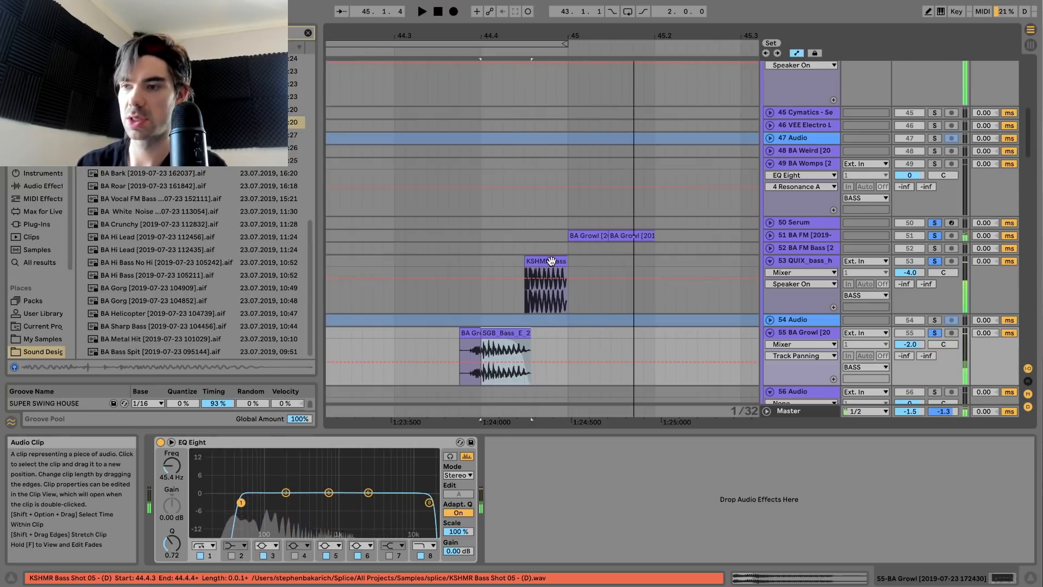
{"action": "left_click", "coordinate": [552, 262]}
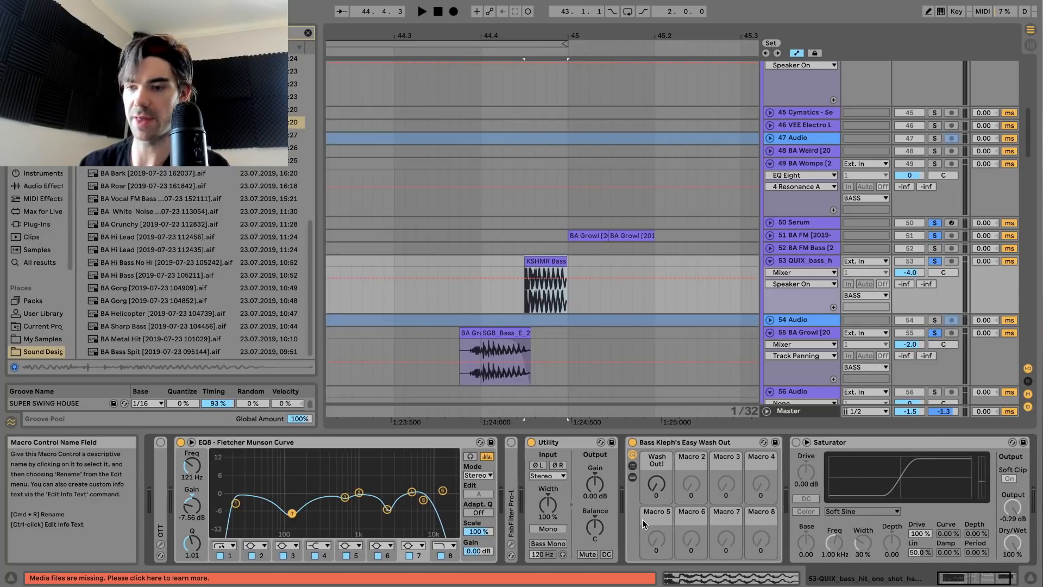
Unfold track 51 BA FM and play its BA Growl clips from bar 45
{"action": "left_click", "coordinate": [780, 233]}
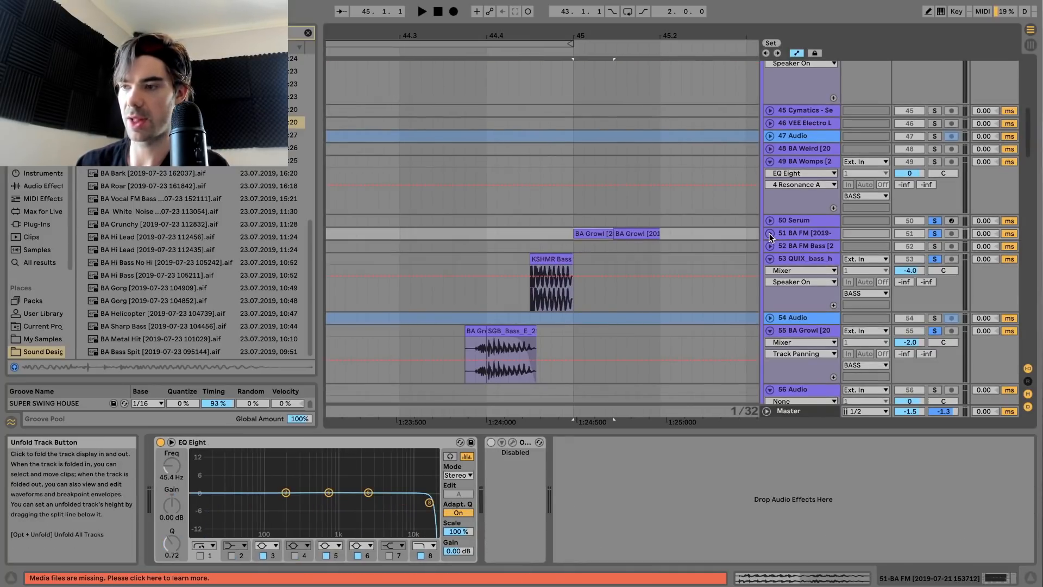
{"action": "left_click", "coordinate": [770, 233]}
{"action": "key", "text": "space"}
{"action": "key", "text": "space"}
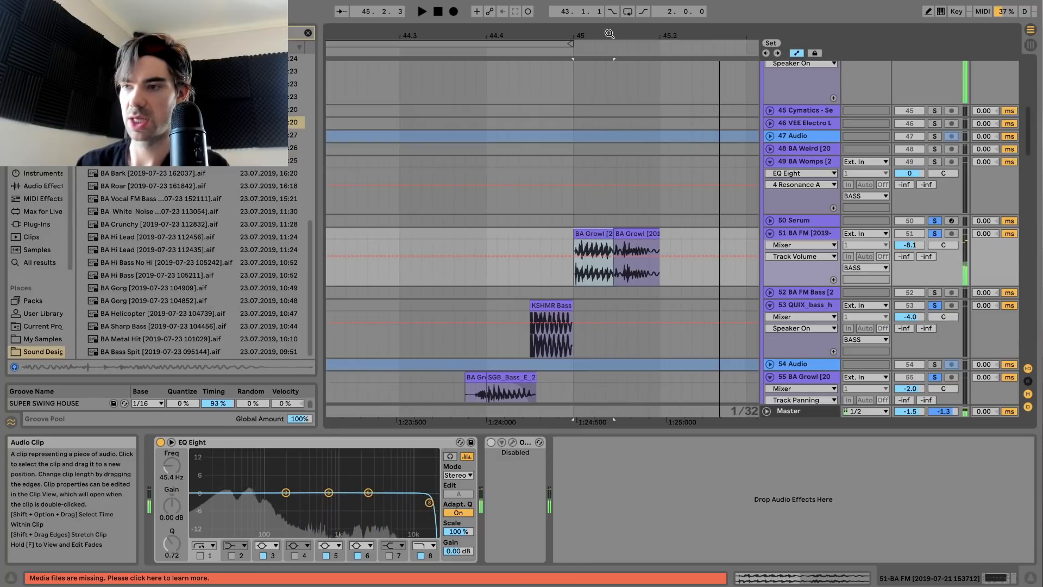
Set the loop range to four bars from bar 41, solo the whole BASS group and start playback at Drop 1.1
{"action": "mouse_move", "coordinate": [605, 34]}
{"action": "left_mouse_down"}
{"action": "mouse_move", "coordinate": [491, 30]}
{"action": "mouse_move", "coordinate": [491, 1]}
{"action": "mouse_move", "coordinate": [598, 36]}
{"action": "left_mouse_up"}
{"action": "left_click_drag", "start_coordinate": [504, 41], "coordinate": [411, 37]}
{"action": "scroll", "coordinate": [684, 230], "scroll_direction": "up", "scroll_amount": 6}
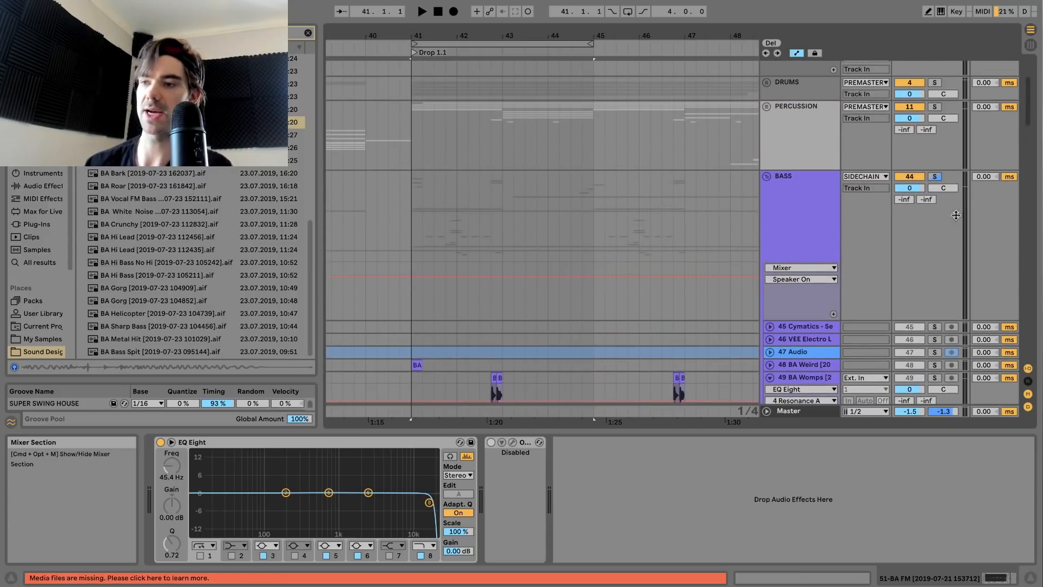
{"action": "left_click", "coordinate": [936, 177]}
{"action": "key", "text": "space"}
Fold the BASS group and listen through Drop 1.1 while examining its clip overview
{"action": "left_click", "coordinate": [766, 176]}
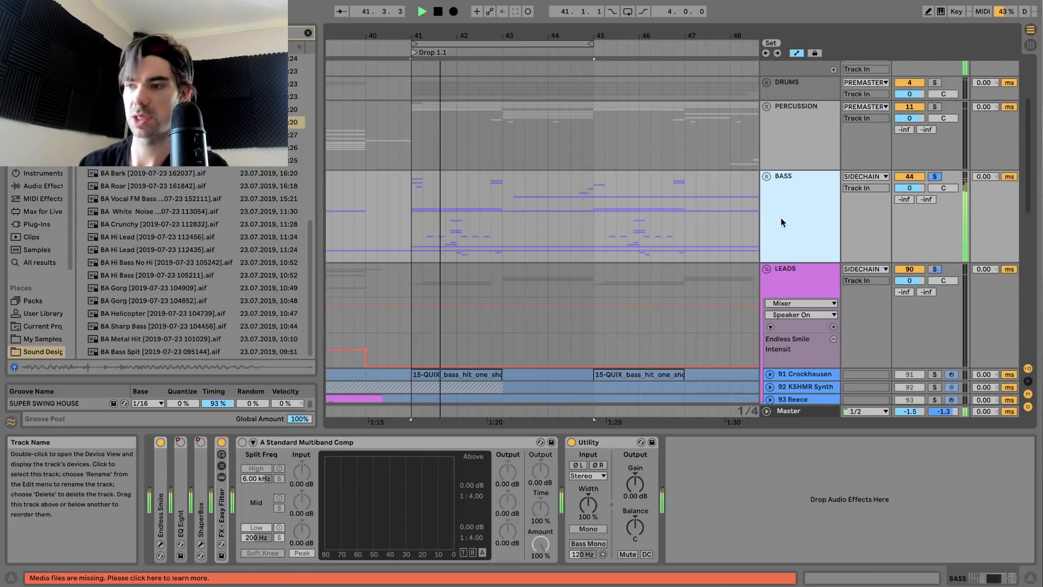
{"action": "key", "text": "z"}
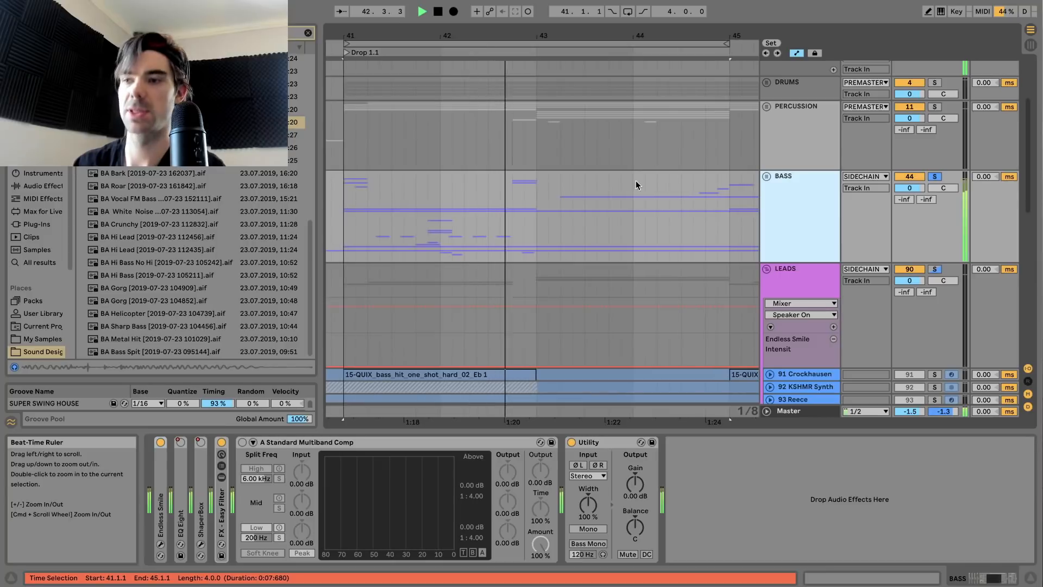
{"action": "scroll", "coordinate": [680, 211], "scroll_direction": "right", "scroll_amount": 5}
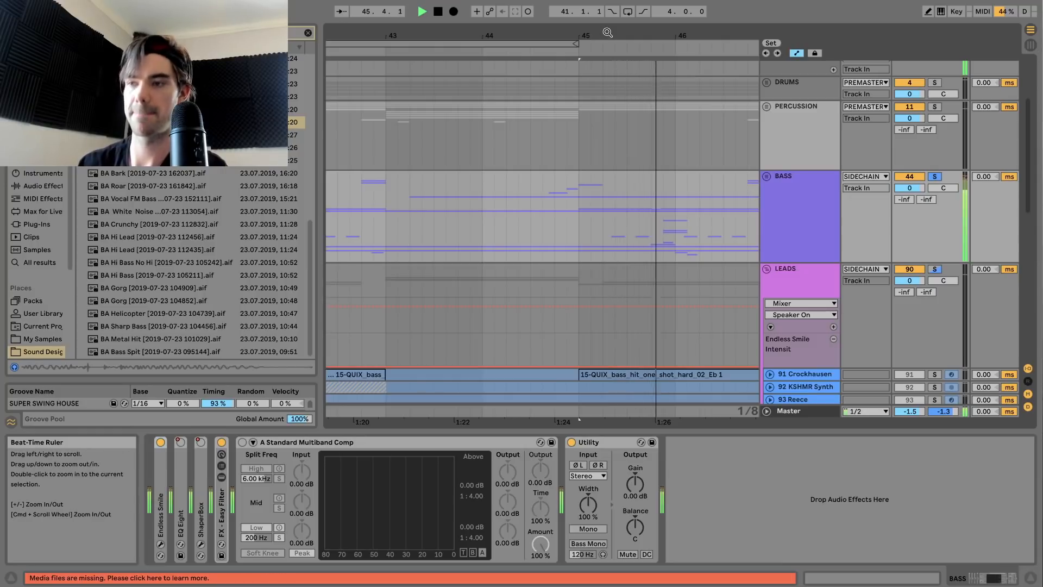
{"action": "left_click_drag", "start_coordinate": [608, 34], "coordinate": [582, 22]}
{"action": "scroll", "coordinate": [739, 172], "scroll_direction": "up", "scroll_amount": 1}
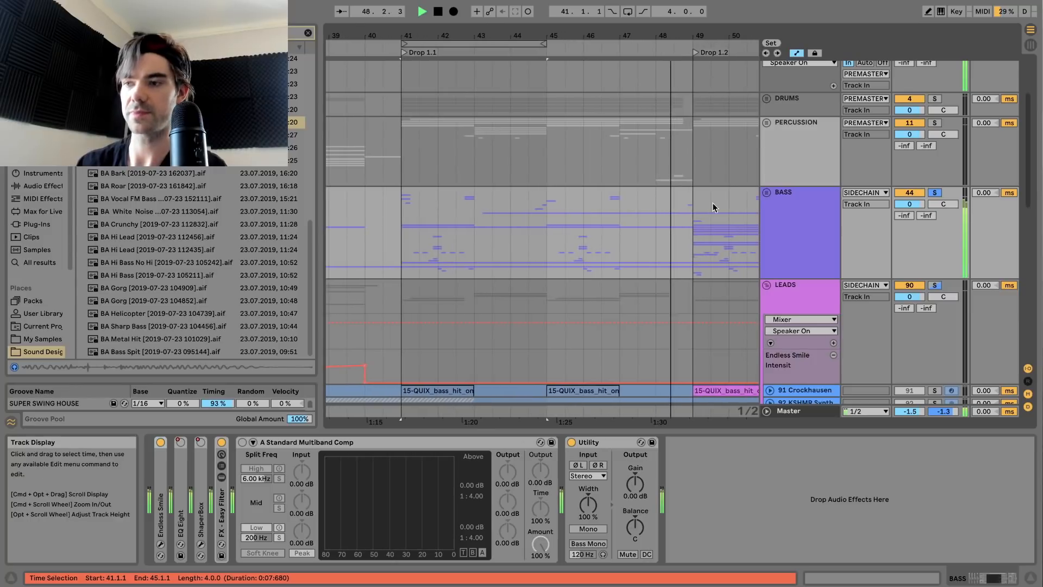
Unfold the BASS group again, find the MASTERIA BASS layers and play them from just after 41.2
{"action": "left_click", "coordinate": [773, 191]}
{"action": "left_click", "coordinate": [767, 191]}
{"action": "scroll", "coordinate": [633, 225], "scroll_direction": "down", "scroll_amount": 5}
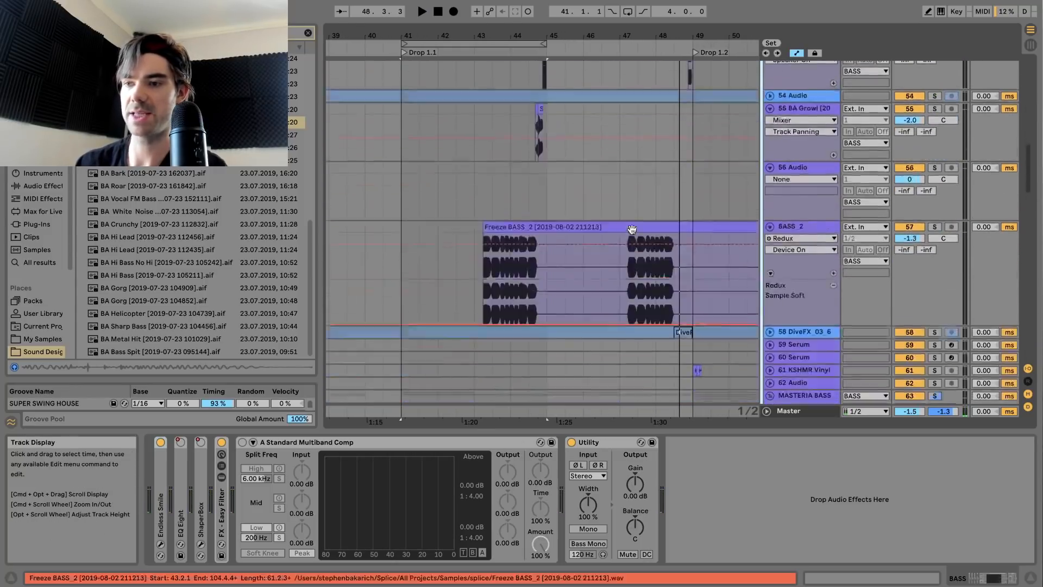
{"action": "scroll", "coordinate": [632, 229], "scroll_direction": "up", "scroll_amount": 6}
{"action": "mouse_move", "coordinate": [449, 33]}
{"action": "left_mouse_down"}
{"action": "mouse_move", "coordinate": [449, 60]}
{"action": "mouse_move", "coordinate": [434, 74]}
{"action": "left_mouse_up"}
{"action": "left_click", "coordinate": [443, 257]}
{"action": "key", "text": "space"}
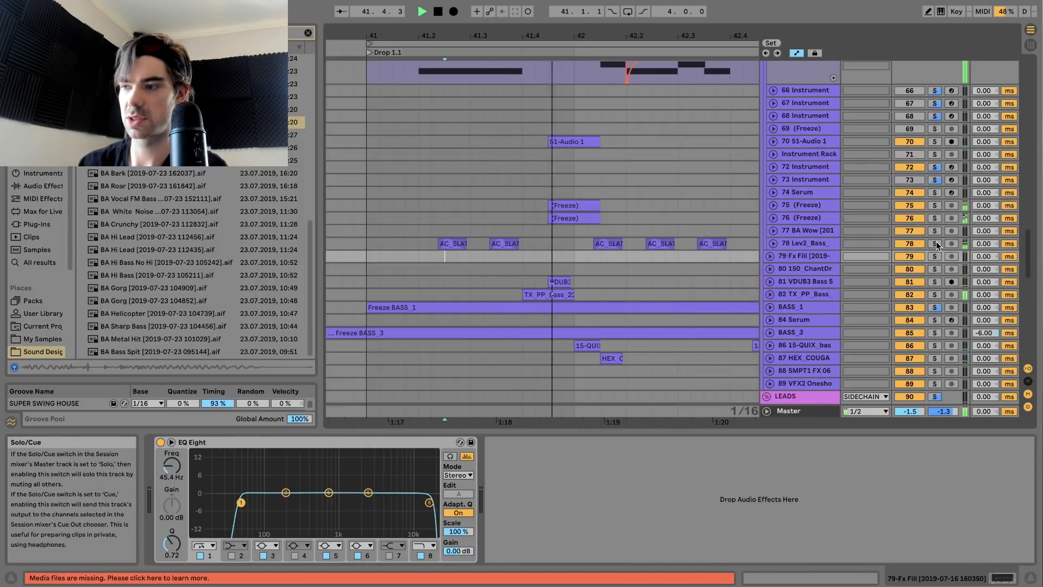
Play the (Freeze) clip on track 75 before bar 42, and unfold tracks 75 and 76 to show their waveforms
{"action": "left_click", "coordinate": [571, 205]}
{"action": "key", "text": "space"}
{"action": "key", "text": "space"}
{"action": "key", "text": "space"}
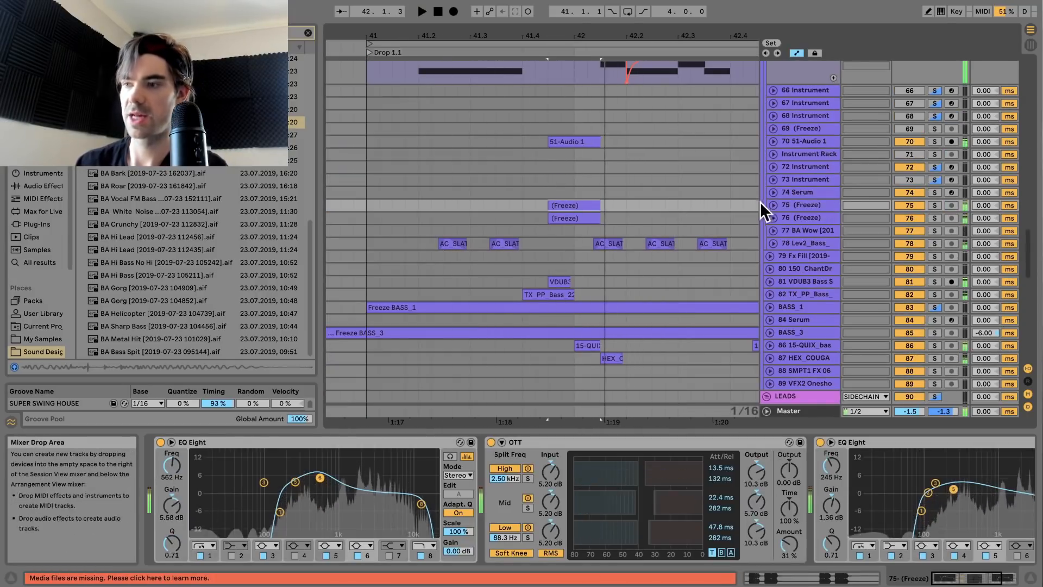
{"action": "left_click", "coordinate": [773, 205]}
{"action": "left_click", "coordinate": [773, 266]}
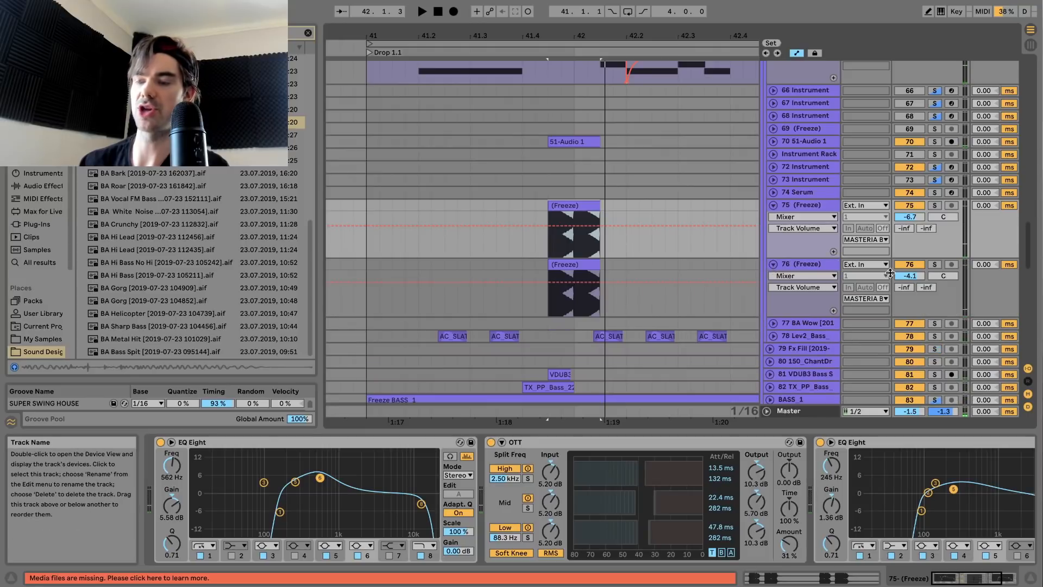
Open the track 75 (Freeze) clip's sample settings, solo the track and compare its sound transposed at 0 st and -12 st
{"action": "double_click", "coordinate": [559, 208]}
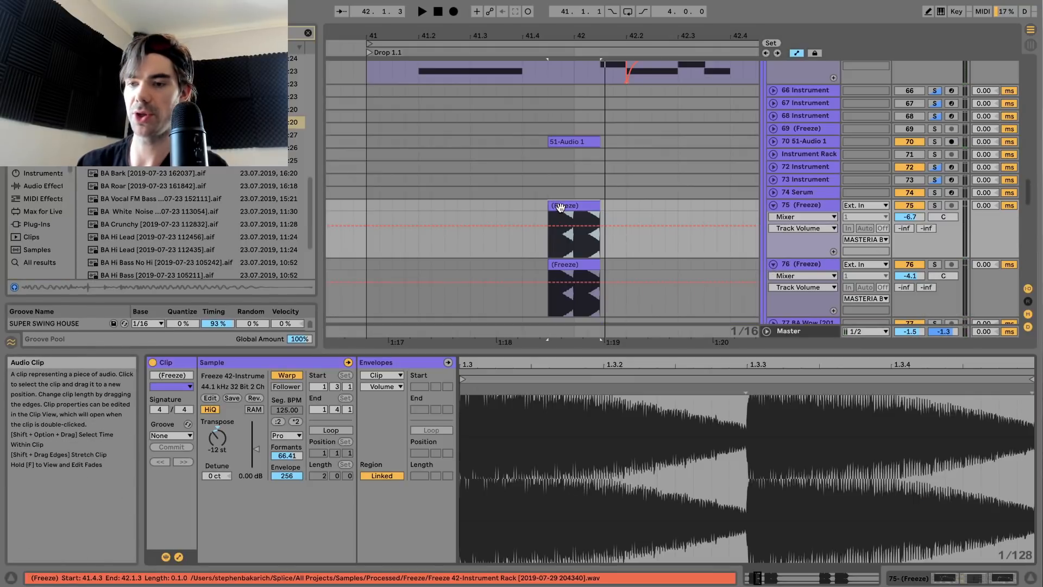
{"action": "scroll", "coordinate": [519, 86], "scroll_direction": "up", "scroll_amount": 2}
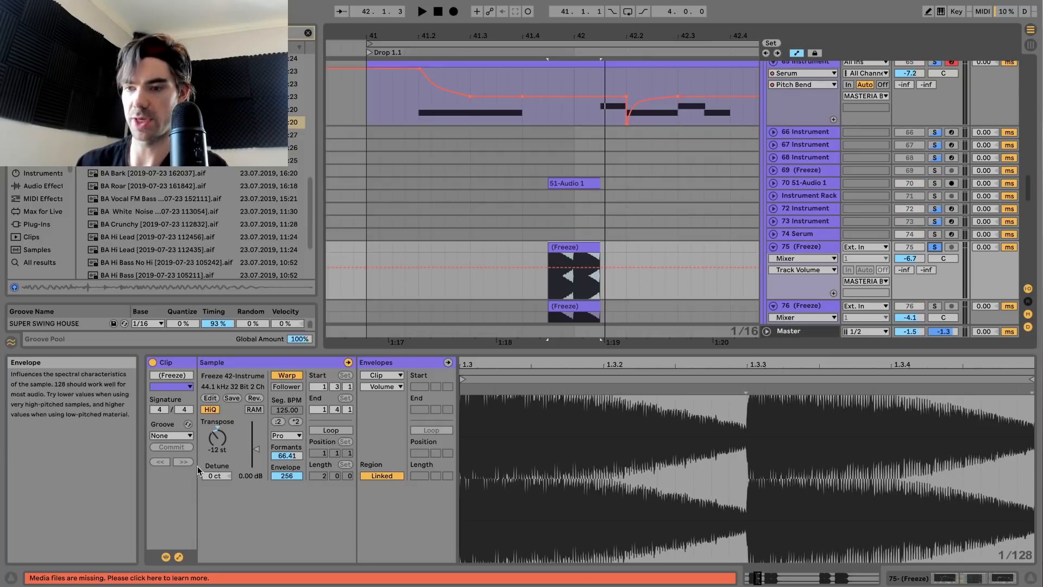
{"action": "left_click", "coordinate": [221, 437]}
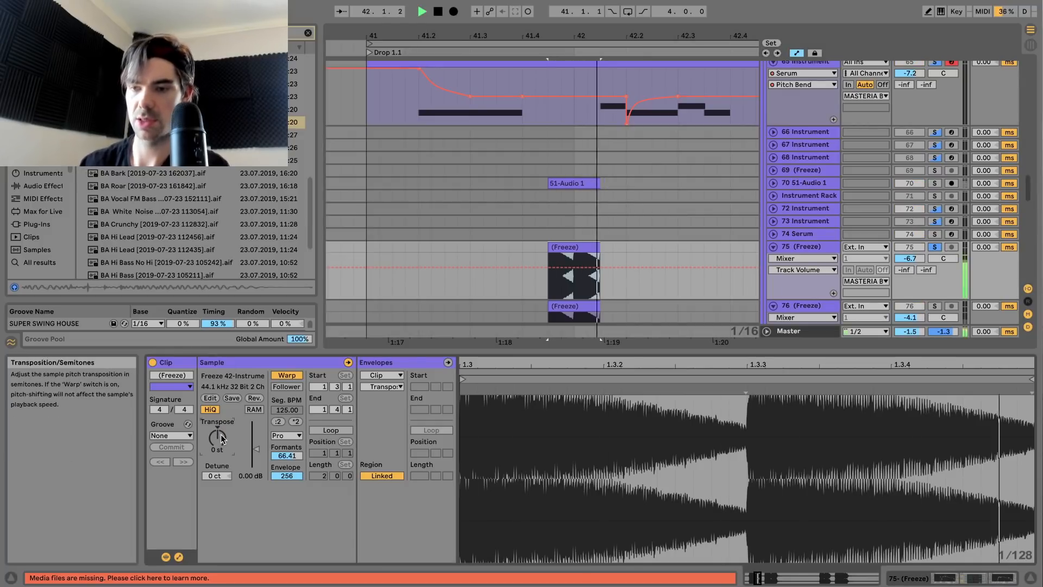
{"action": "key", "text": "space"}
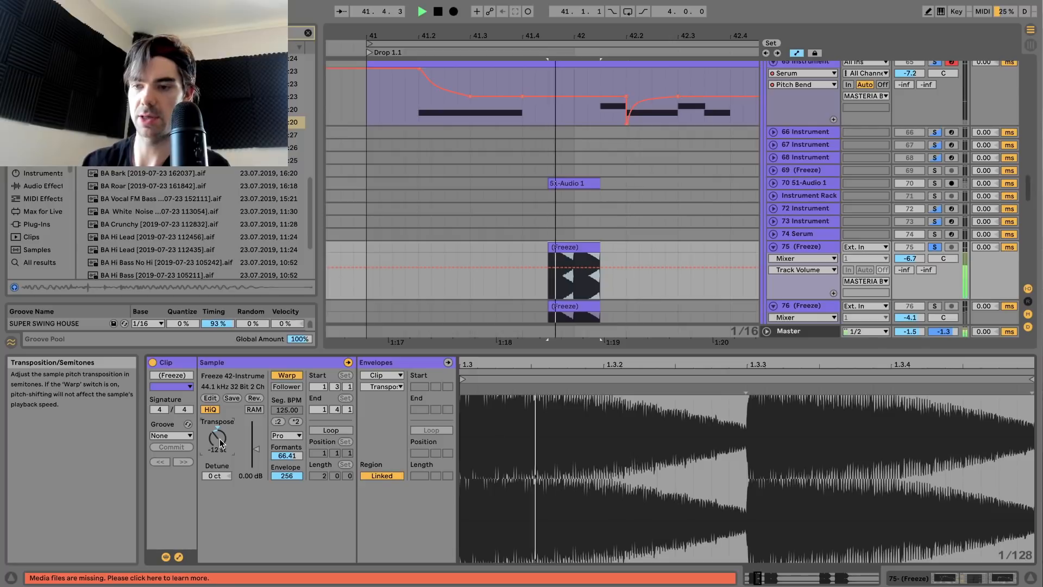
Play the soloed (Freeze) clip on track 75 at -12 st, and solo track 76 to listen to its clip for comparison
{"action": "key", "text": "space"}
{"action": "key", "text": "space"}
{"action": "key", "text": "space"}
{"action": "key", "text": "space"}
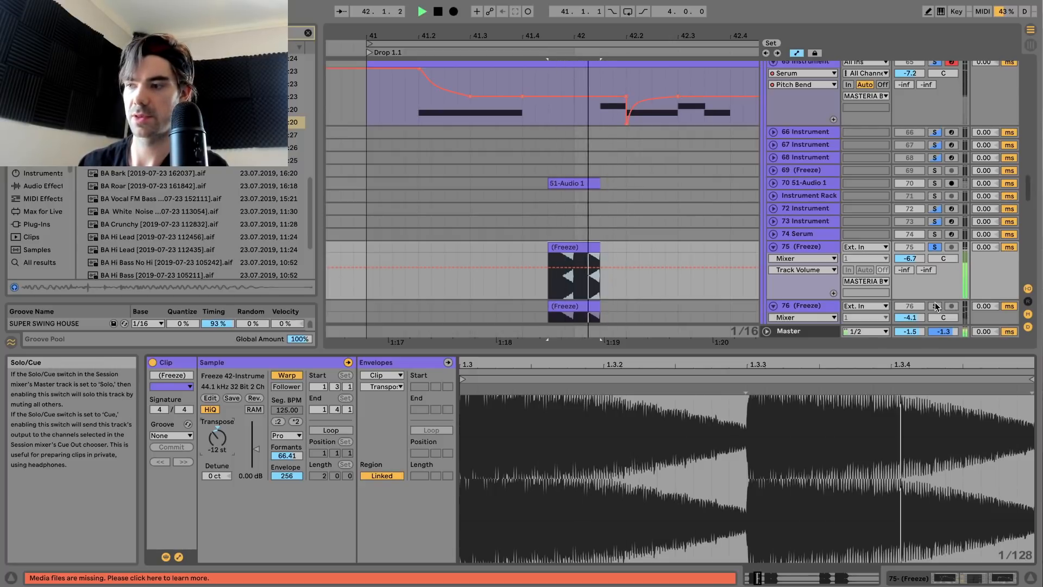
{"action": "left_click", "coordinate": [935, 306]}
{"action": "key", "text": "space"}
{"action": "key", "text": "space"}
{"action": "key", "text": "space"}
{"action": "key", "text": "space"}
{"action": "key", "text": "space"}
Examine the device chains of tracks 76 and 75, following each through its OTT, EQ Eight and other effects to the end
{"action": "left_click", "coordinate": [817, 306]}
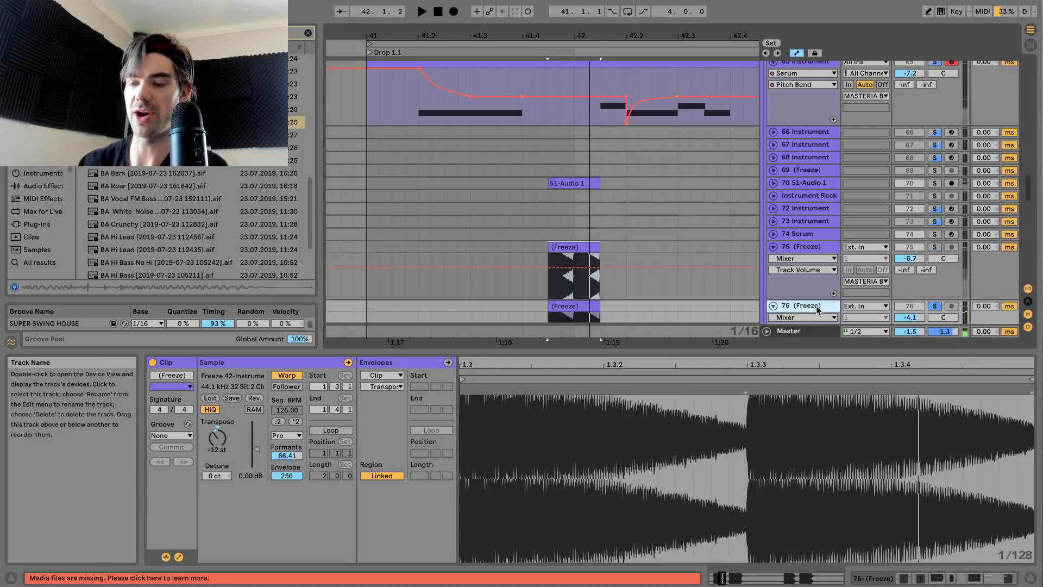
{"action": "left_click", "coordinate": [990, 577]}
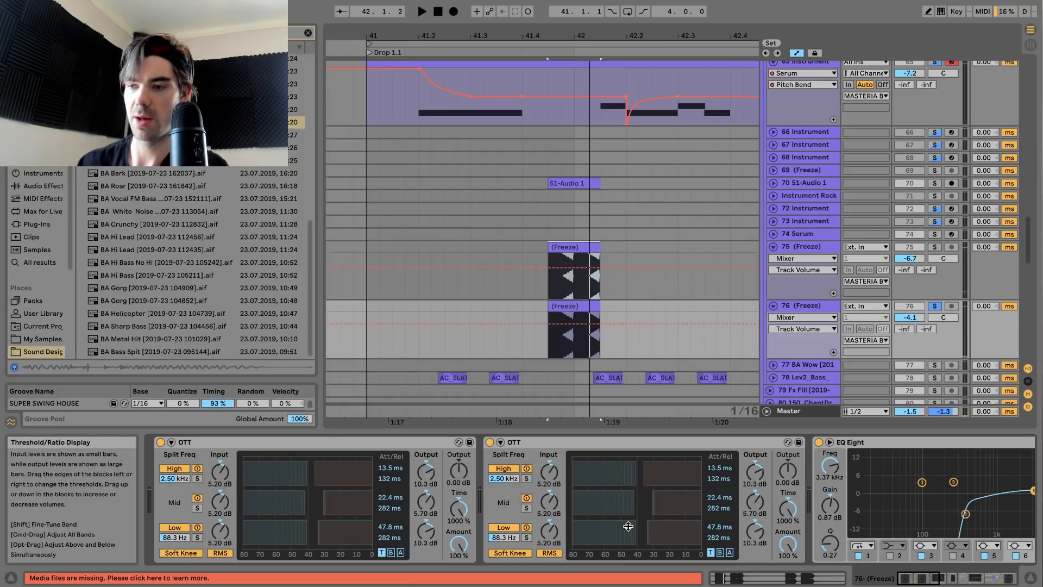
{"action": "scroll", "coordinate": [703, 496], "scroll_direction": "right", "scroll_amount": 6}
{"action": "scroll", "coordinate": [703, 495], "scroll_direction": "right", "scroll_amount": 8}
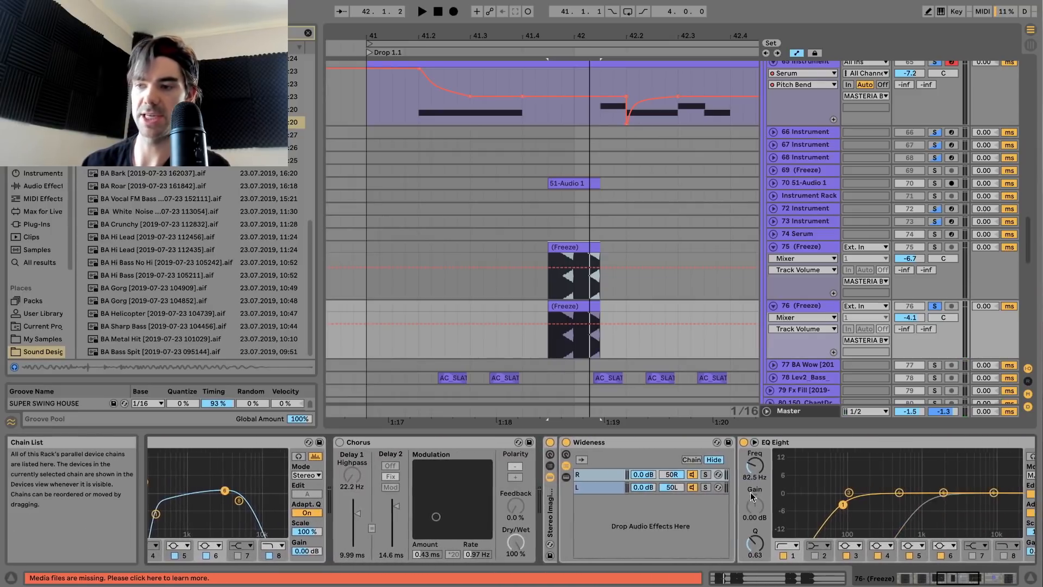
{"action": "scroll", "coordinate": [755, 492], "scroll_direction": "right", "scroll_amount": 4}
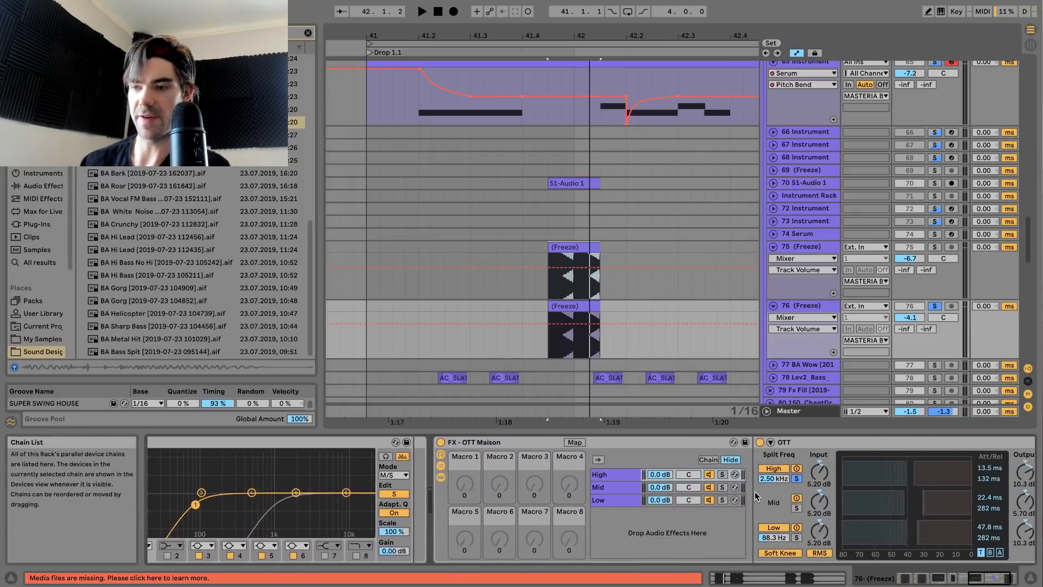
{"action": "scroll", "coordinate": [771, 259], "scroll_direction": "up", "scroll_amount": 1}
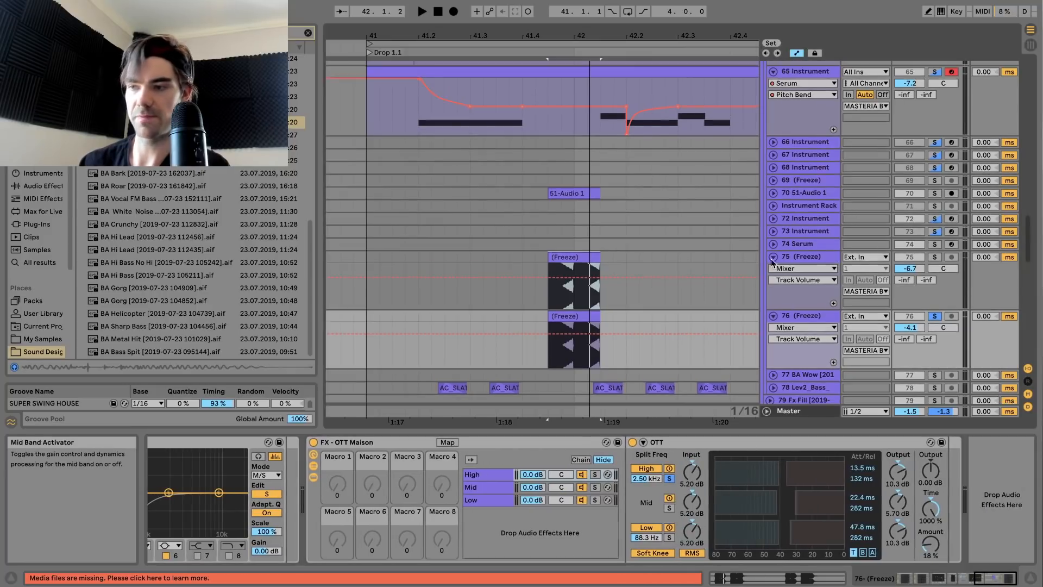
{"action": "left_click", "coordinate": [802, 256]}
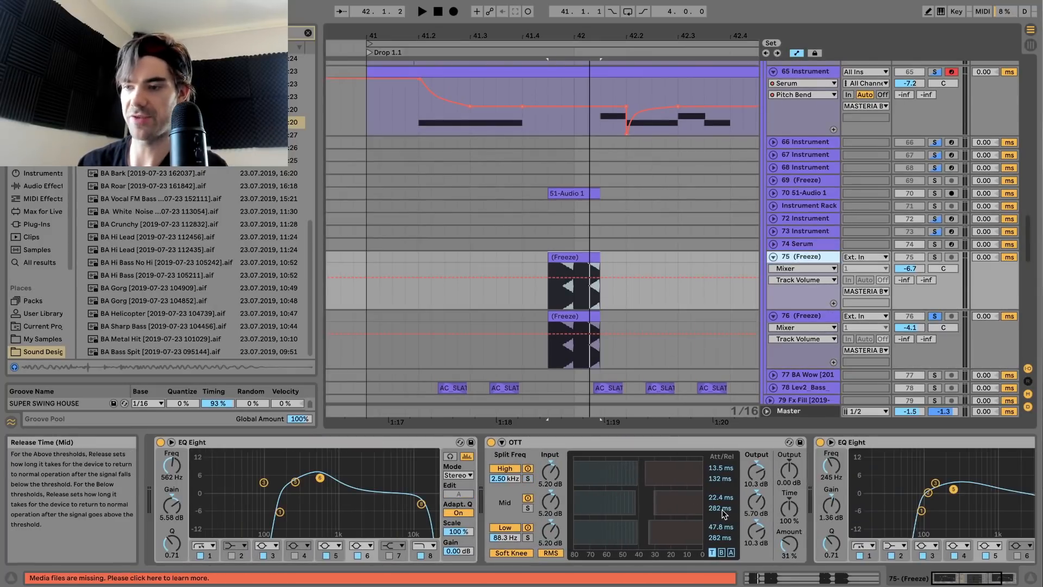
{"action": "scroll", "coordinate": [725, 513], "scroll_direction": "right", "scroll_amount": 3}
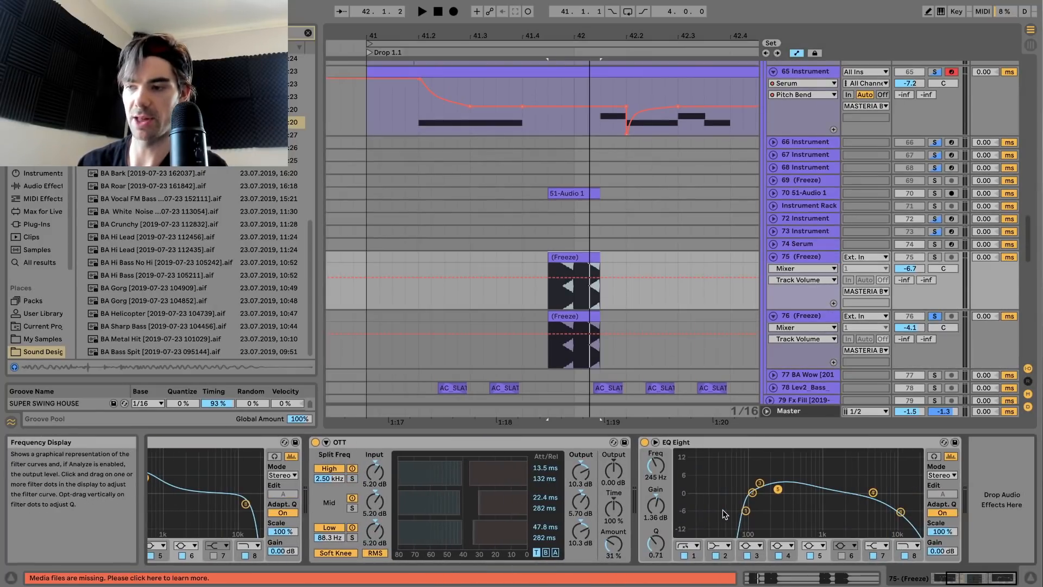
Play the (Freeze) layers from bar 41 with tracks 75 and 76 soloed together
{"action": "left_click", "coordinate": [363, 257]}
{"action": "key", "text": "space"}
{"action": "left_click", "coordinate": [935, 258]}
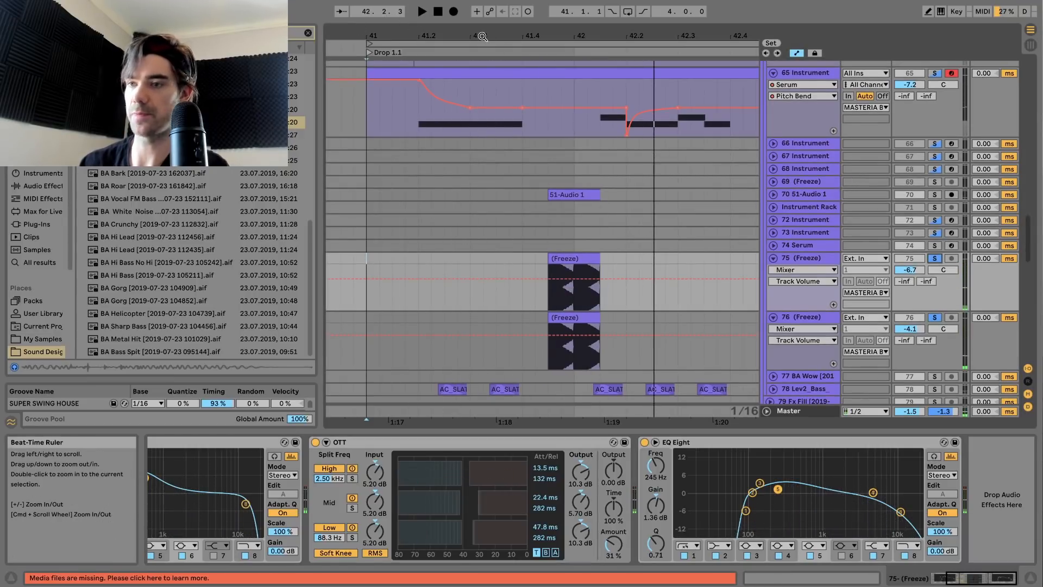
Reopen the track 75 (Freeze) clip's sample settings, view the available warp modes and keep Complex Pro selected
{"action": "left_click_drag", "start_coordinate": [483, 35], "coordinate": [483, 23]}
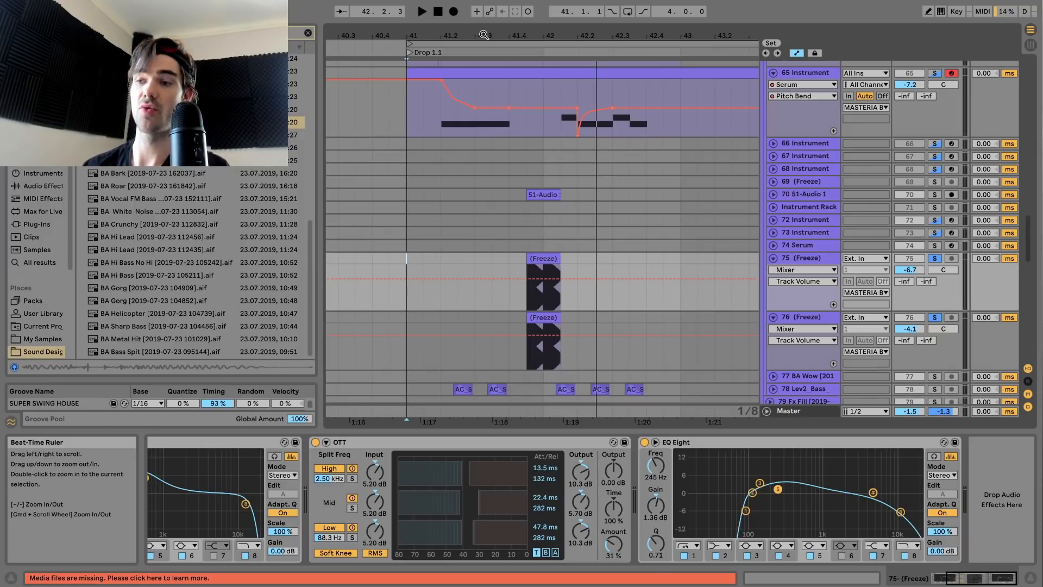
{"action": "double_click", "coordinate": [544, 258]}
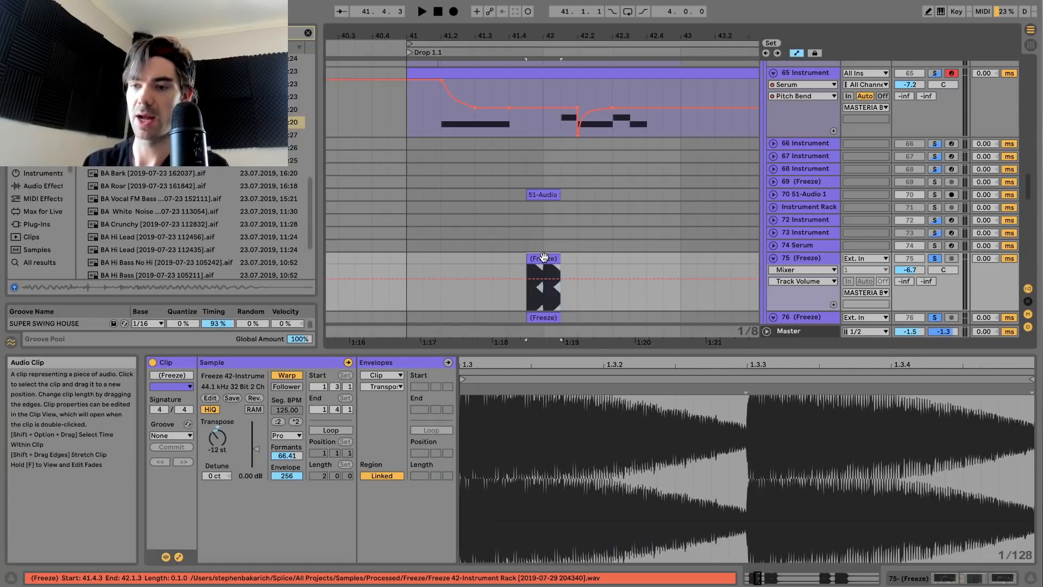
{"action": "left_click", "coordinate": [287, 435]}
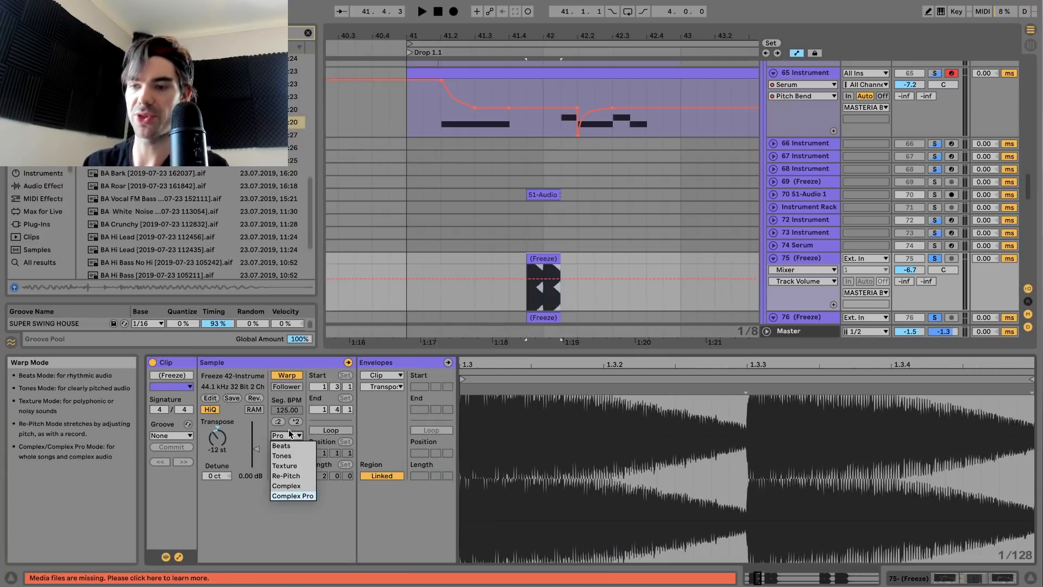
{"action": "left_click", "coordinate": [284, 494]}
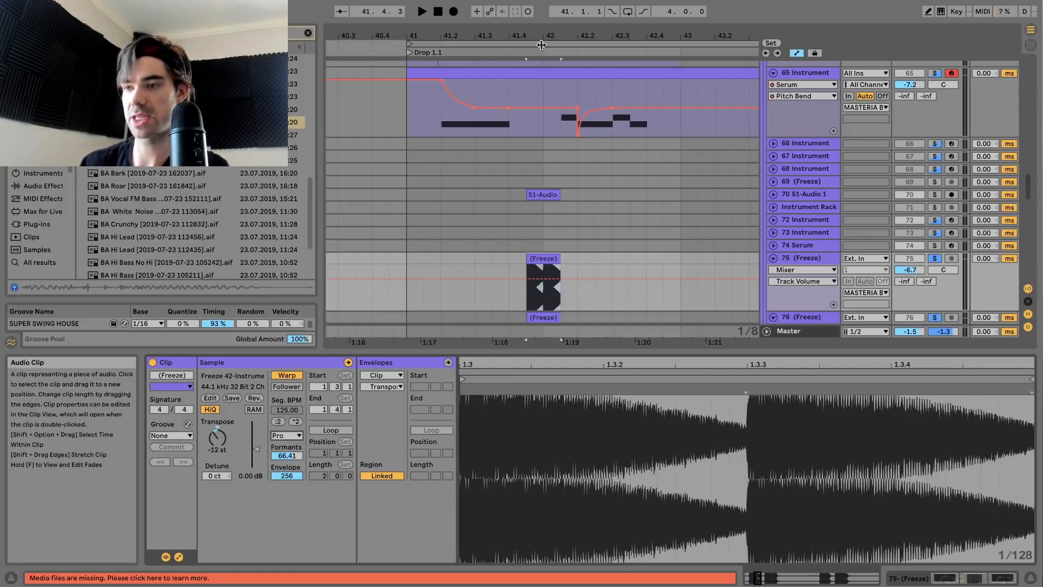
{"action": "left_click_drag", "start_coordinate": [525, 36], "coordinate": [464, 36]}
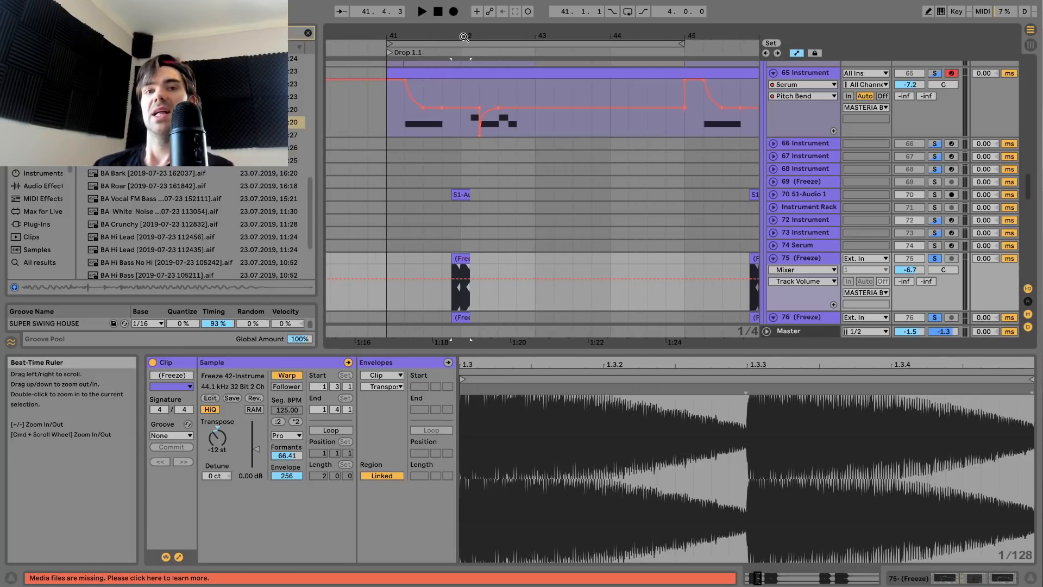